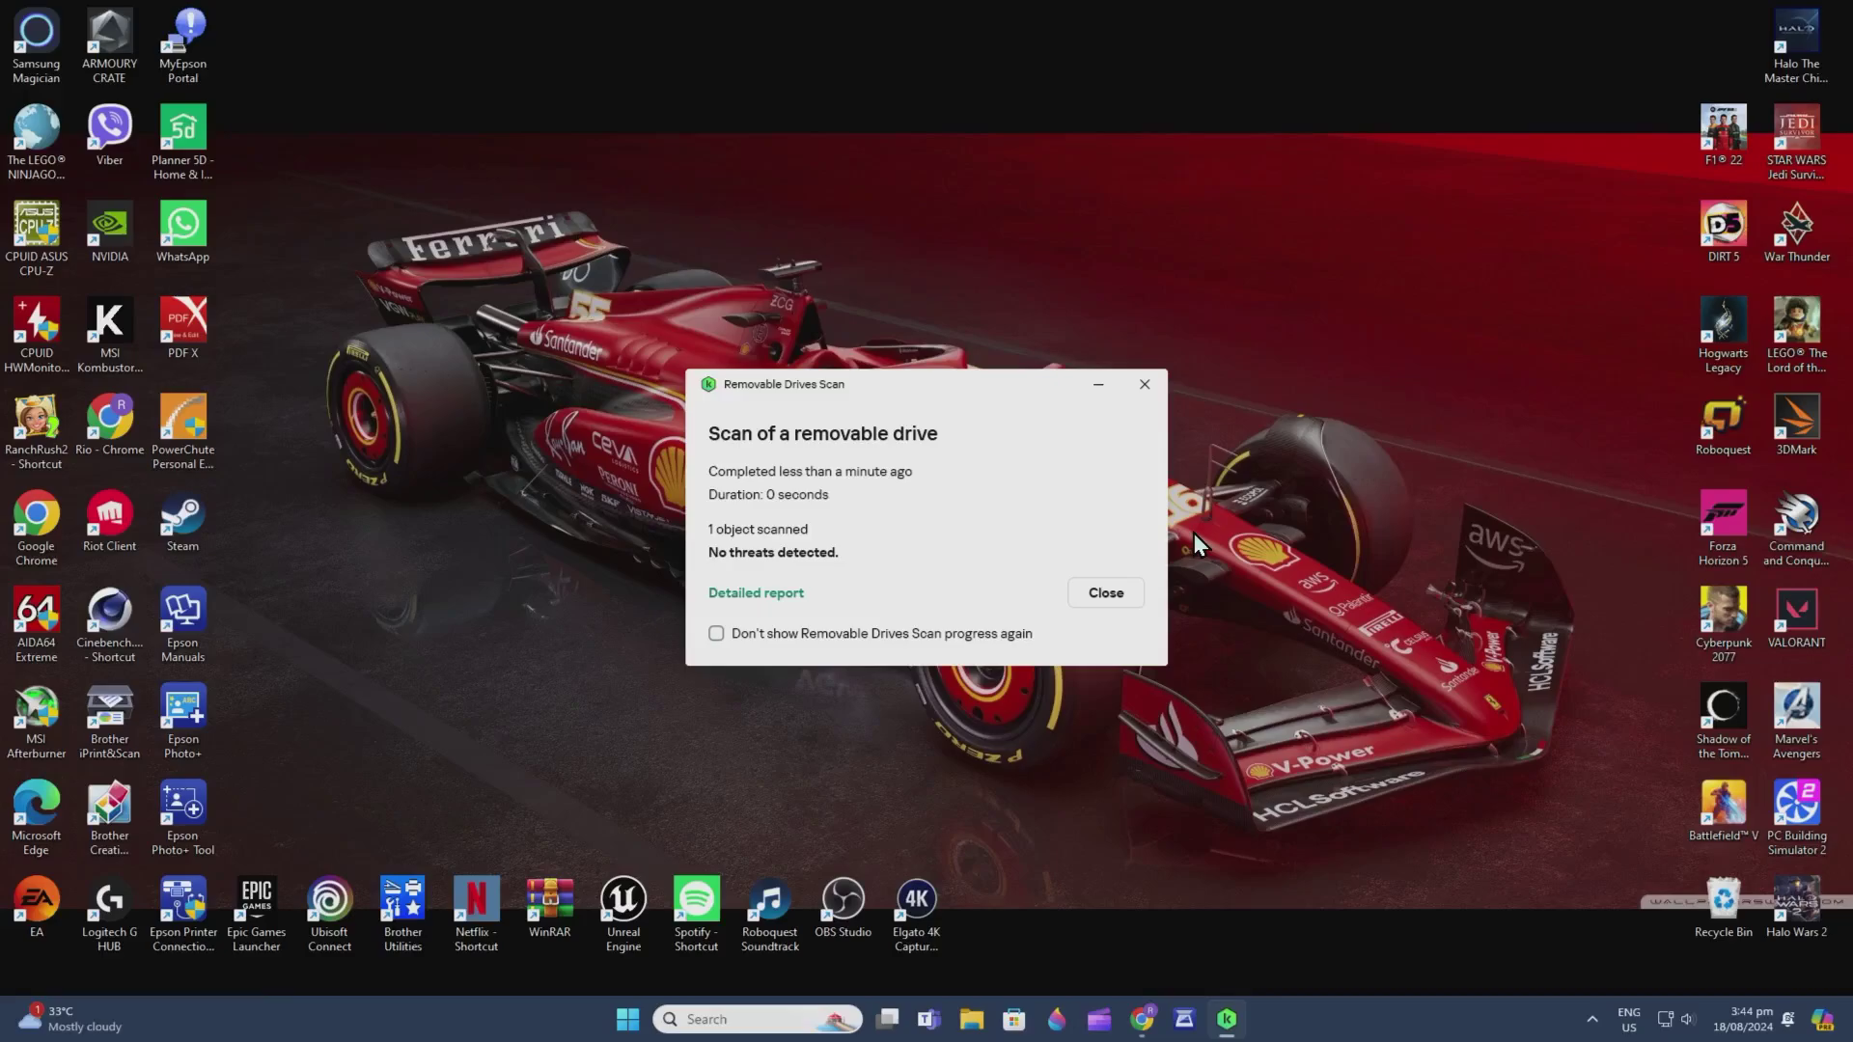
- Close the scan report, view ESD-USB (G:)'s Media and TUF-GAMING folders, then return to This PC
{"action": "left_click", "coordinate": [1111, 616]}
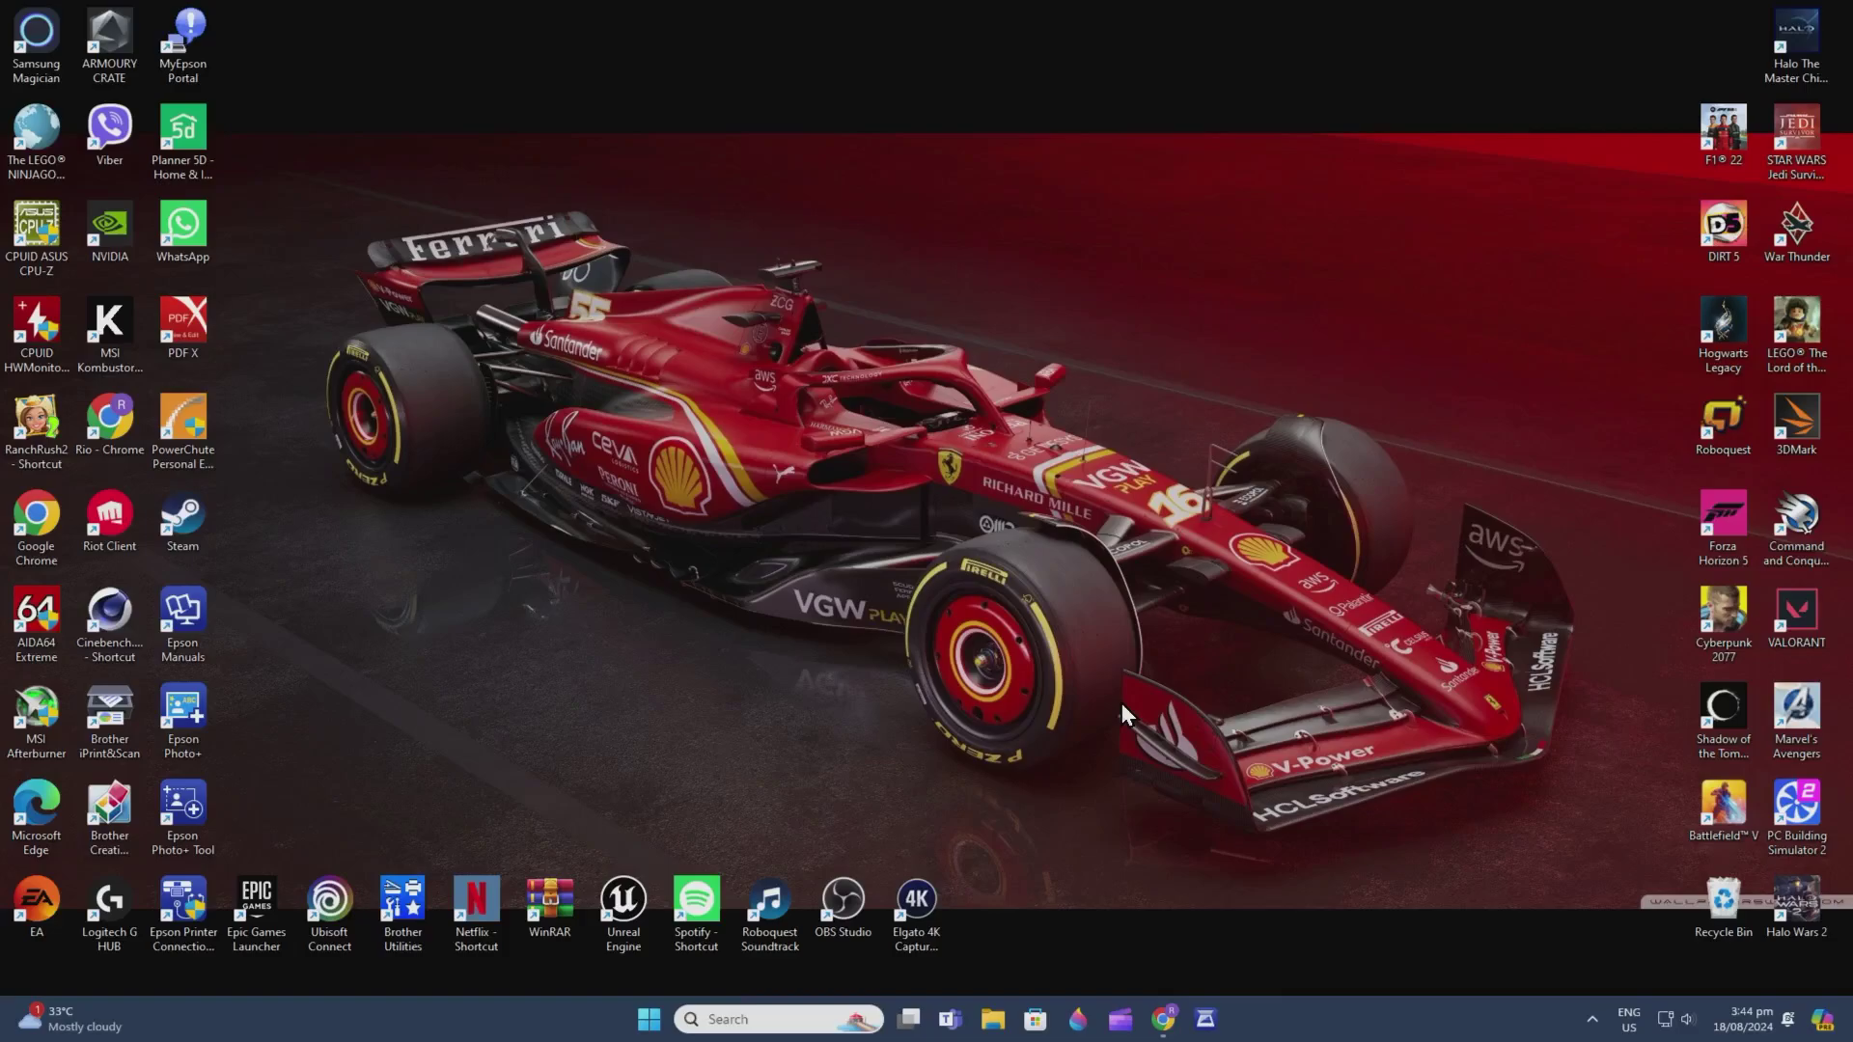
{"action": "left_click", "coordinate": [993, 1020]}
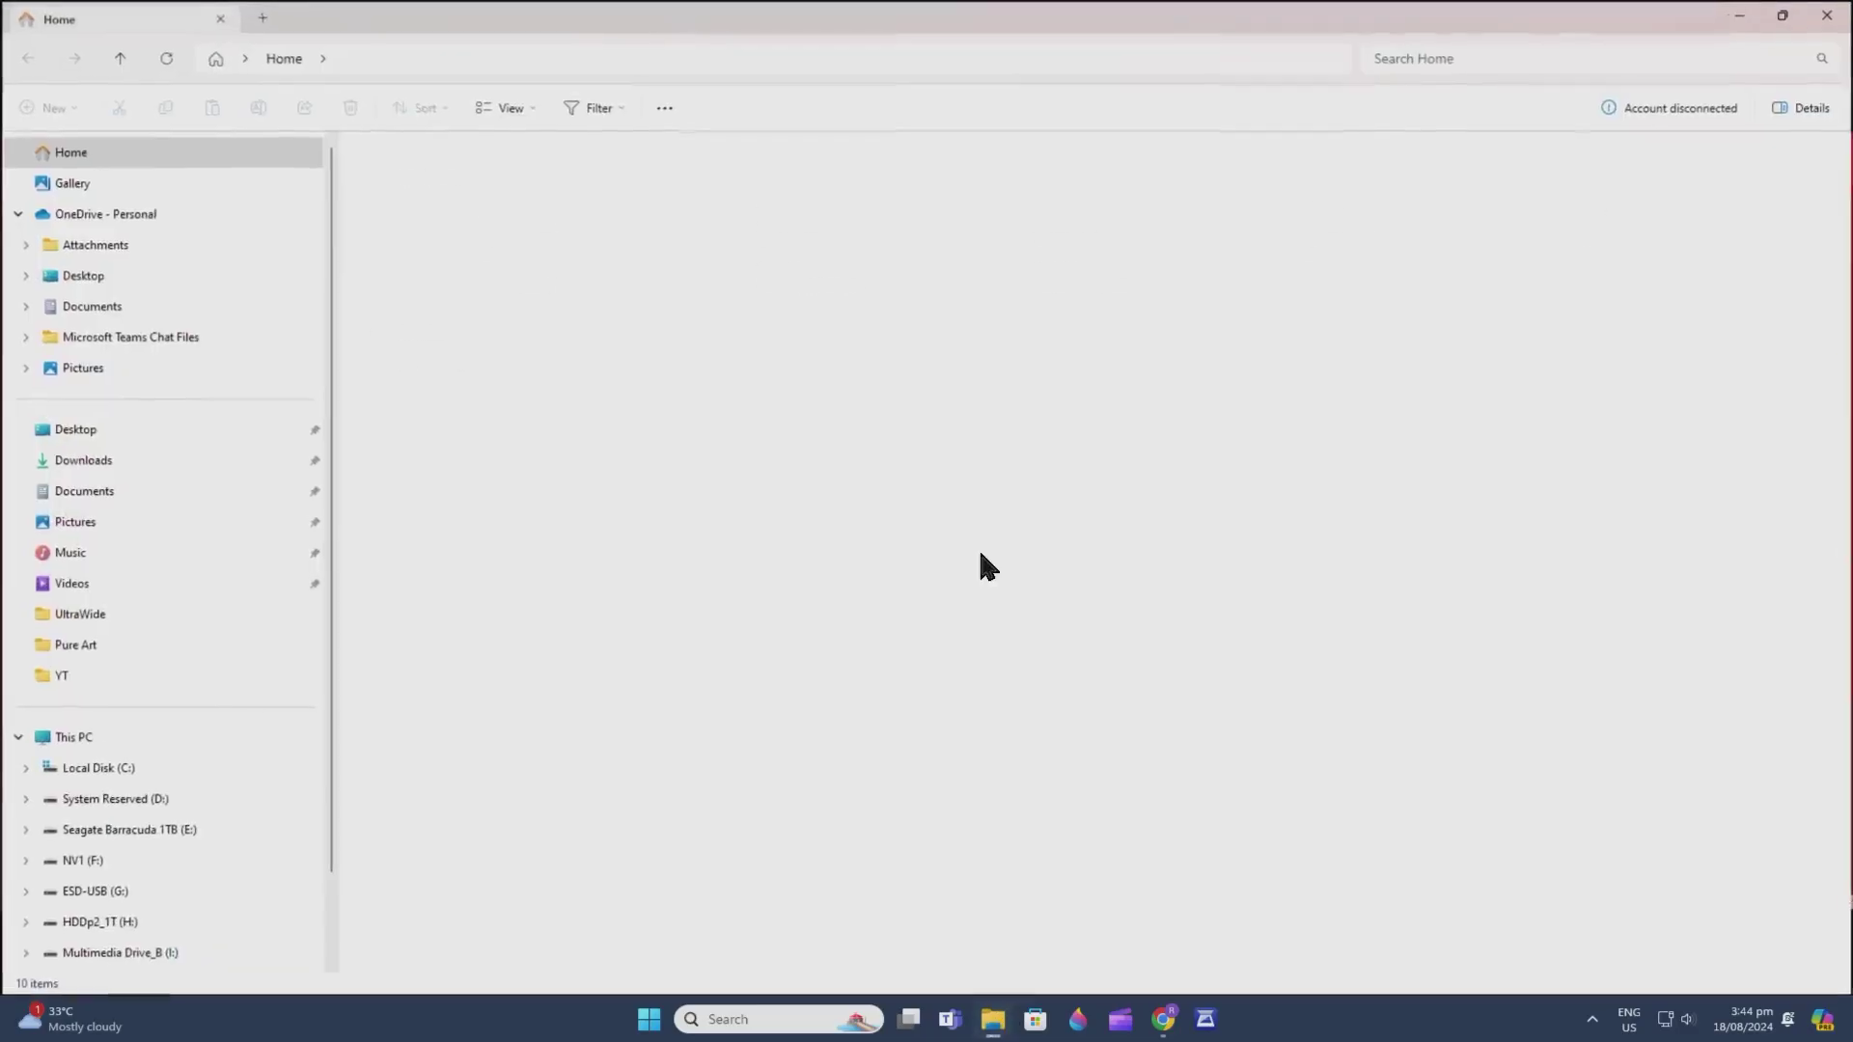
{"action": "left_click", "coordinate": [75, 748]}
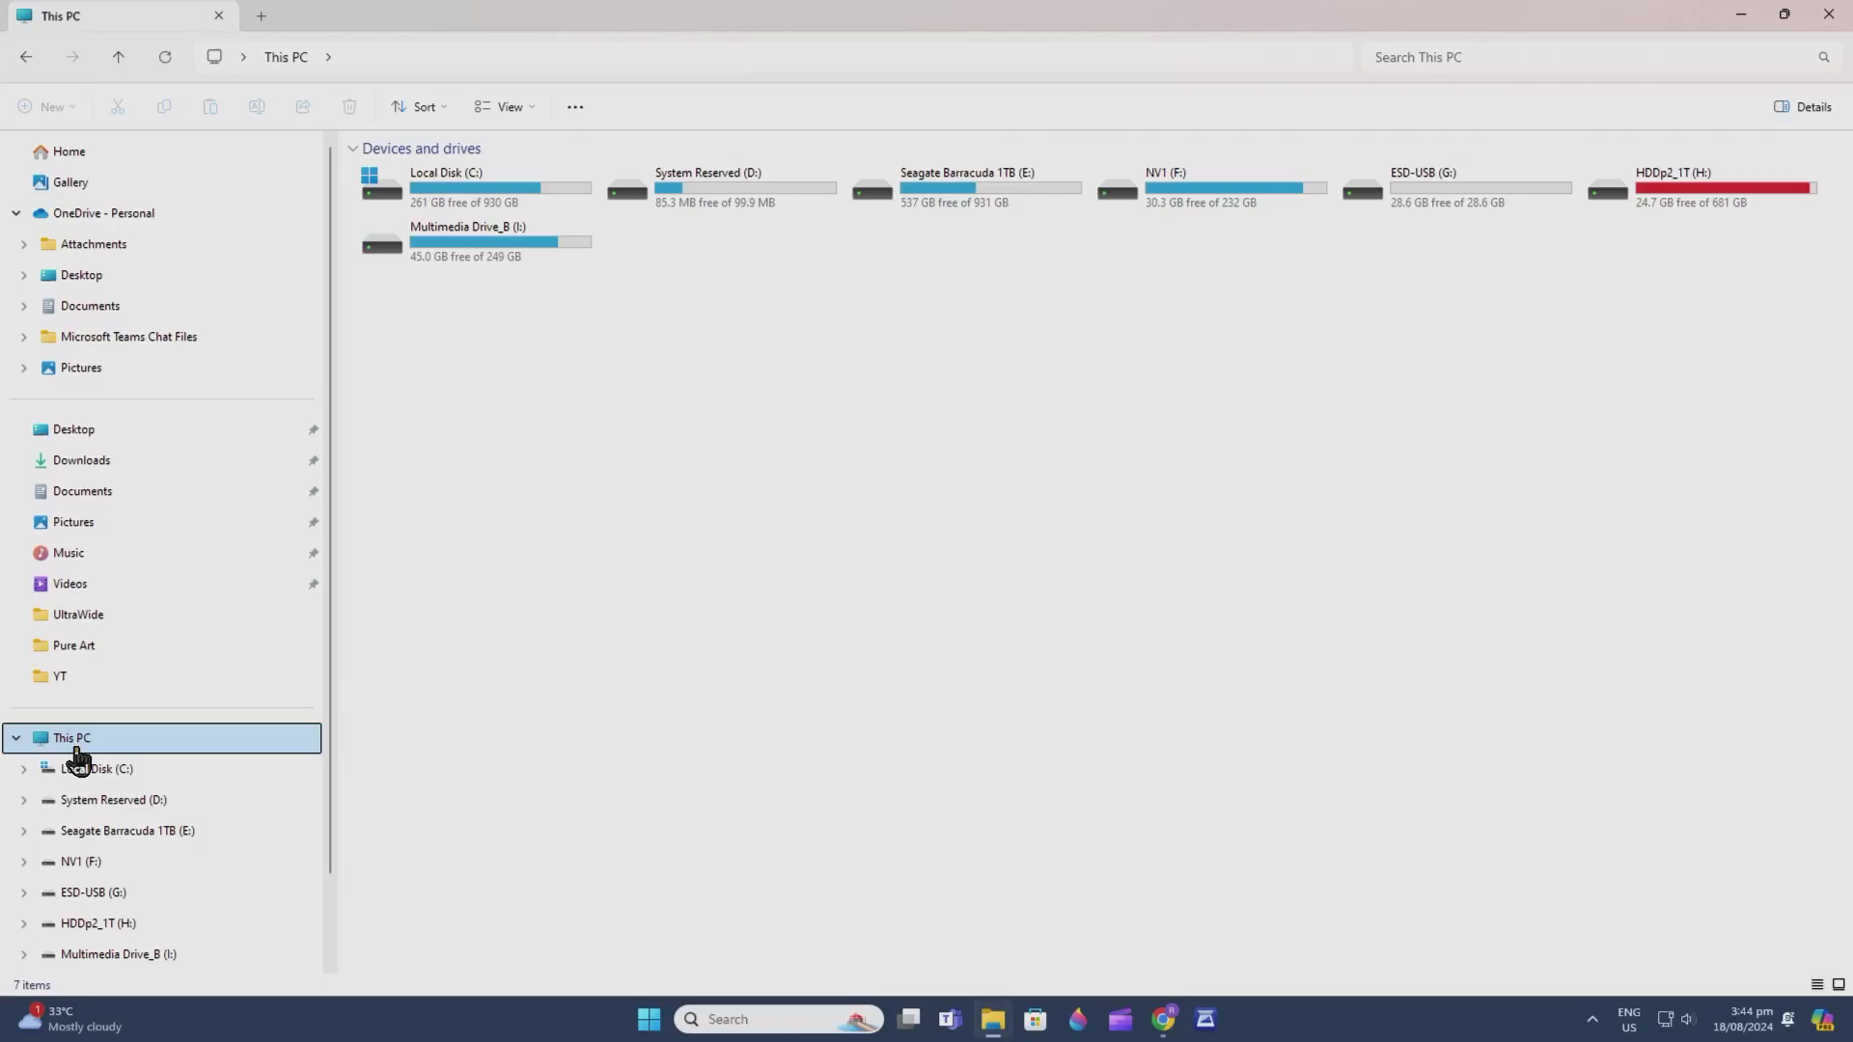
{"action": "double_click", "coordinate": [1457, 202]}
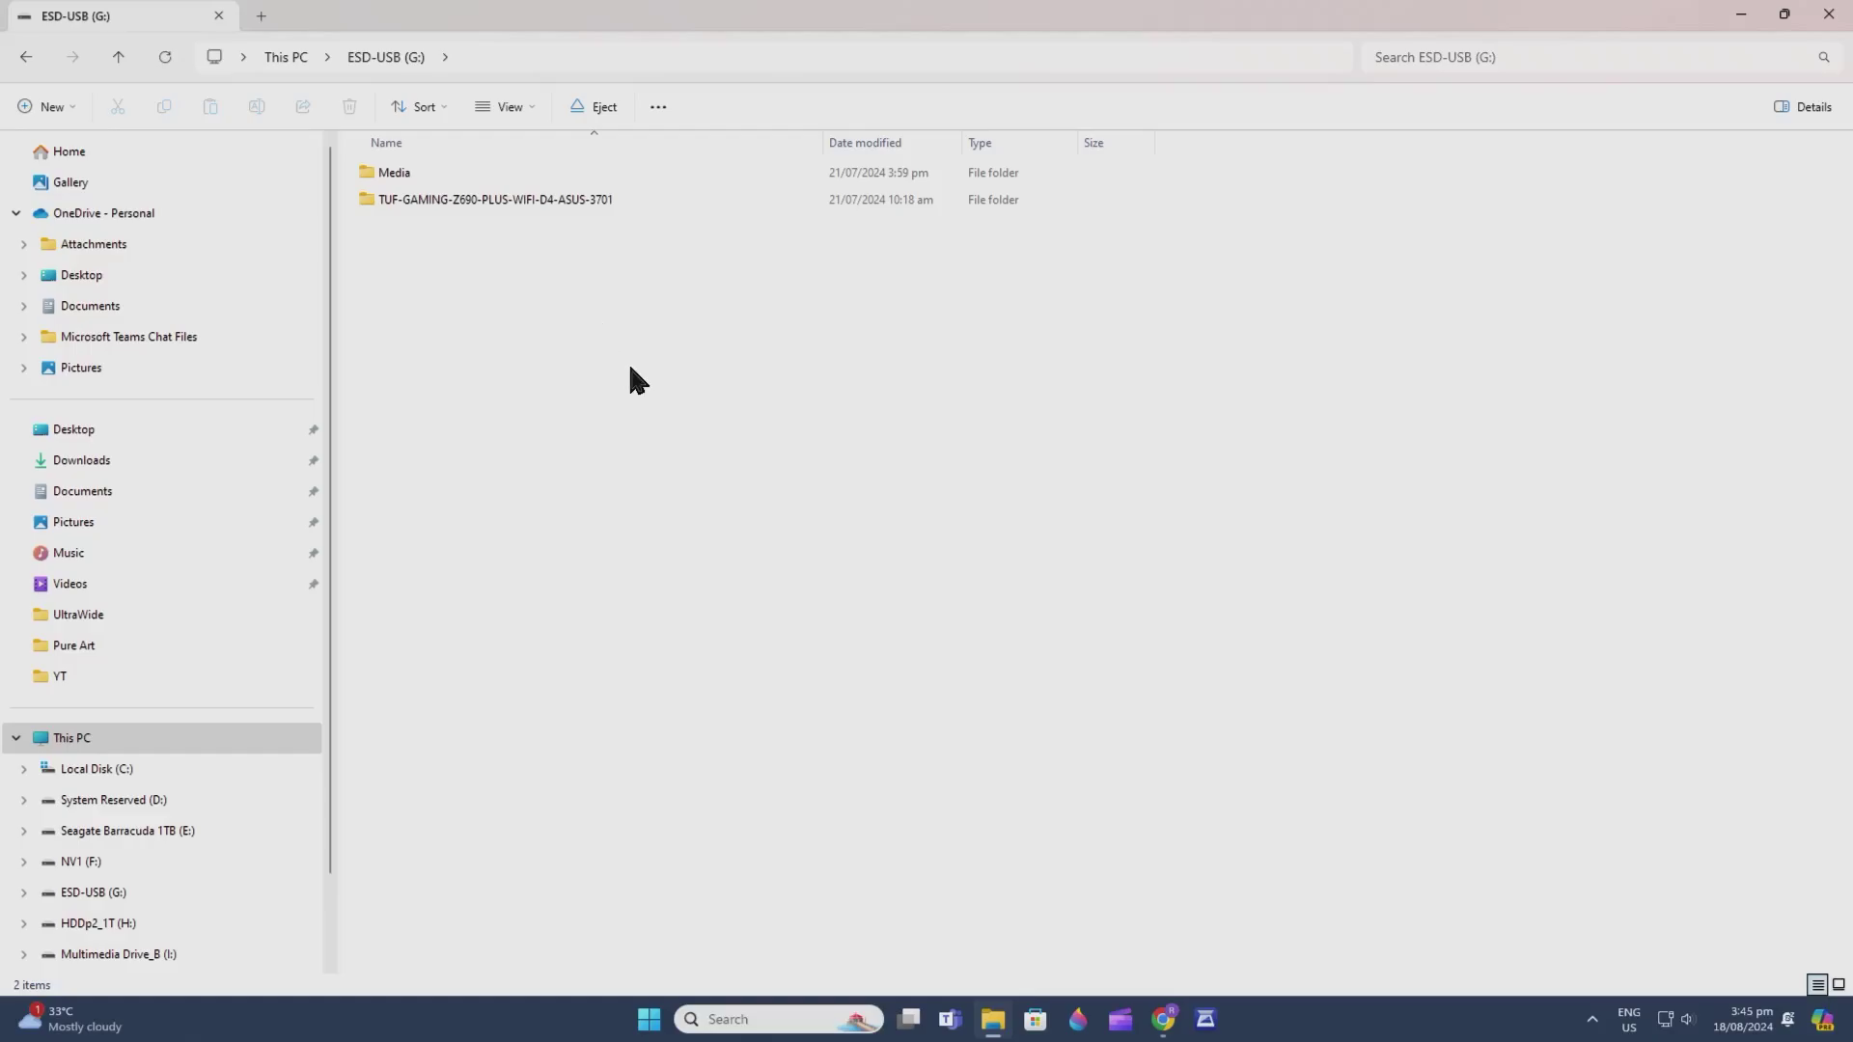
{"action": "left_click", "coordinate": [286, 57]}
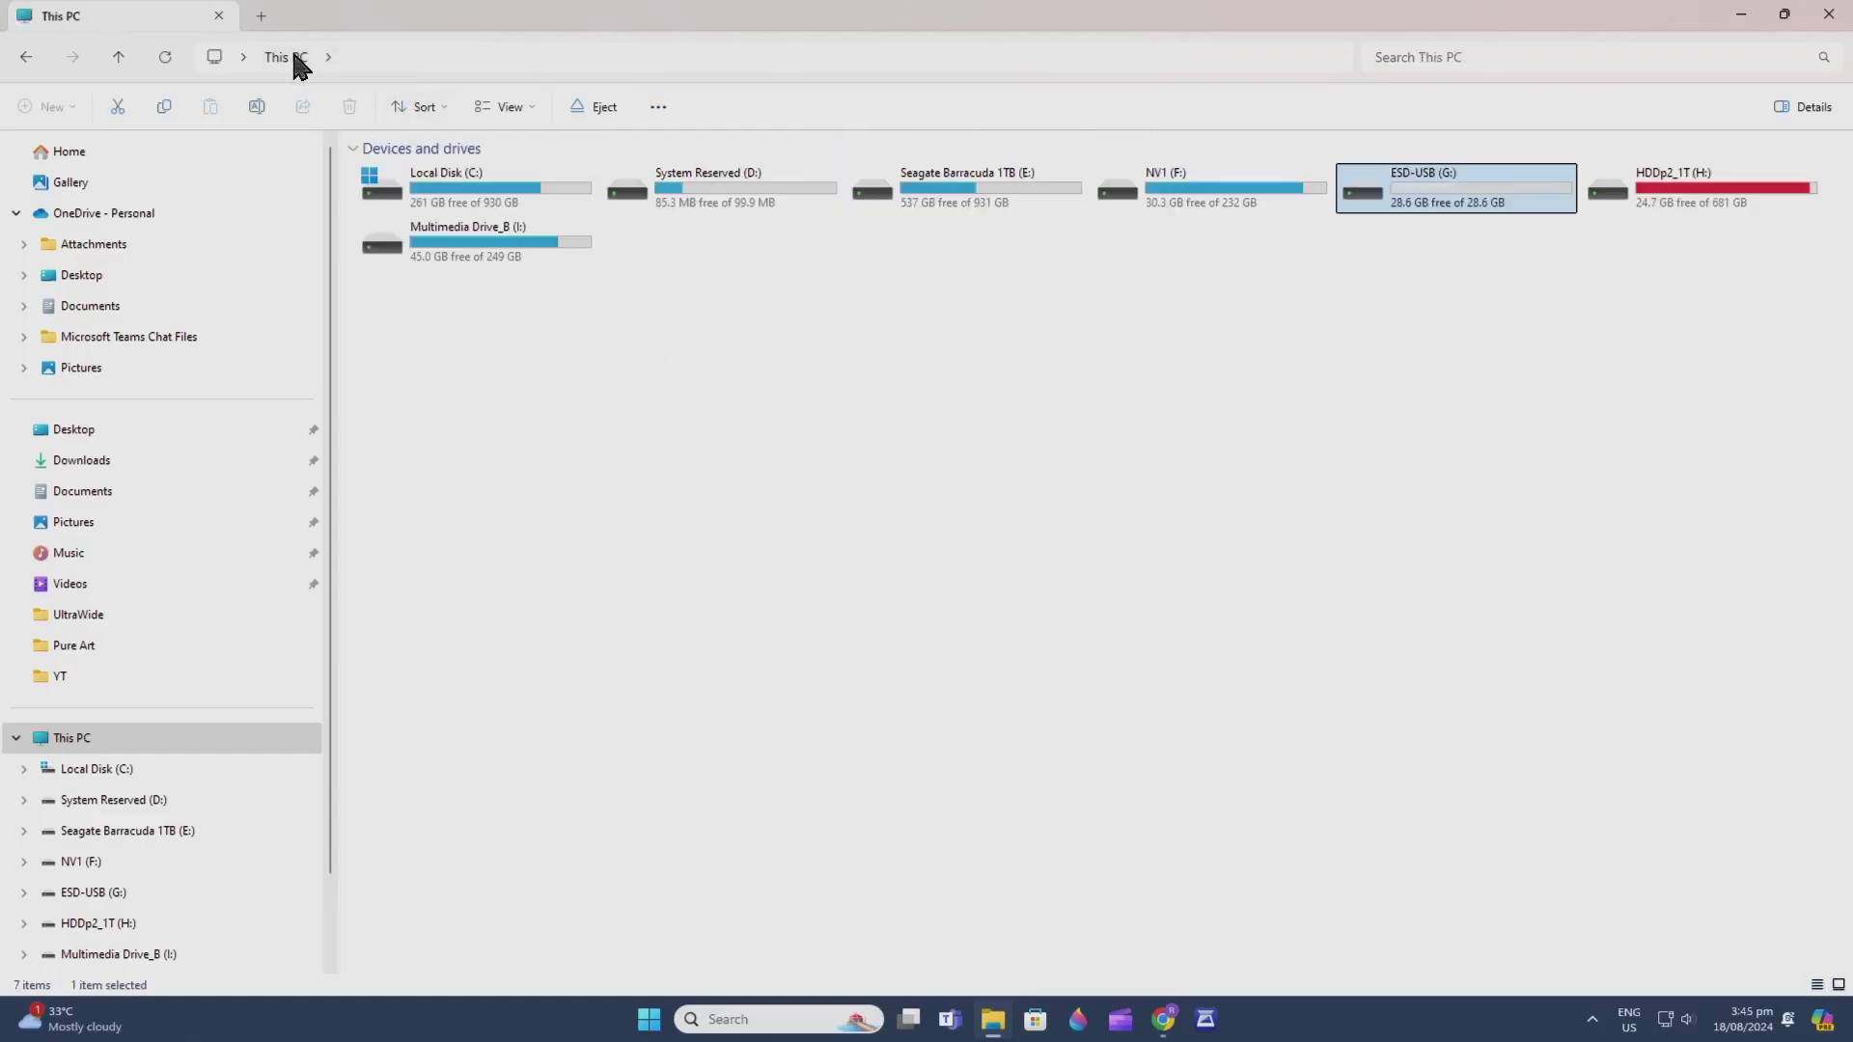
- Open Format for ESD-USB (G:), restore the default settings and keep FAT32 as the file system
{"action": "right_click", "coordinate": [1438, 198]}
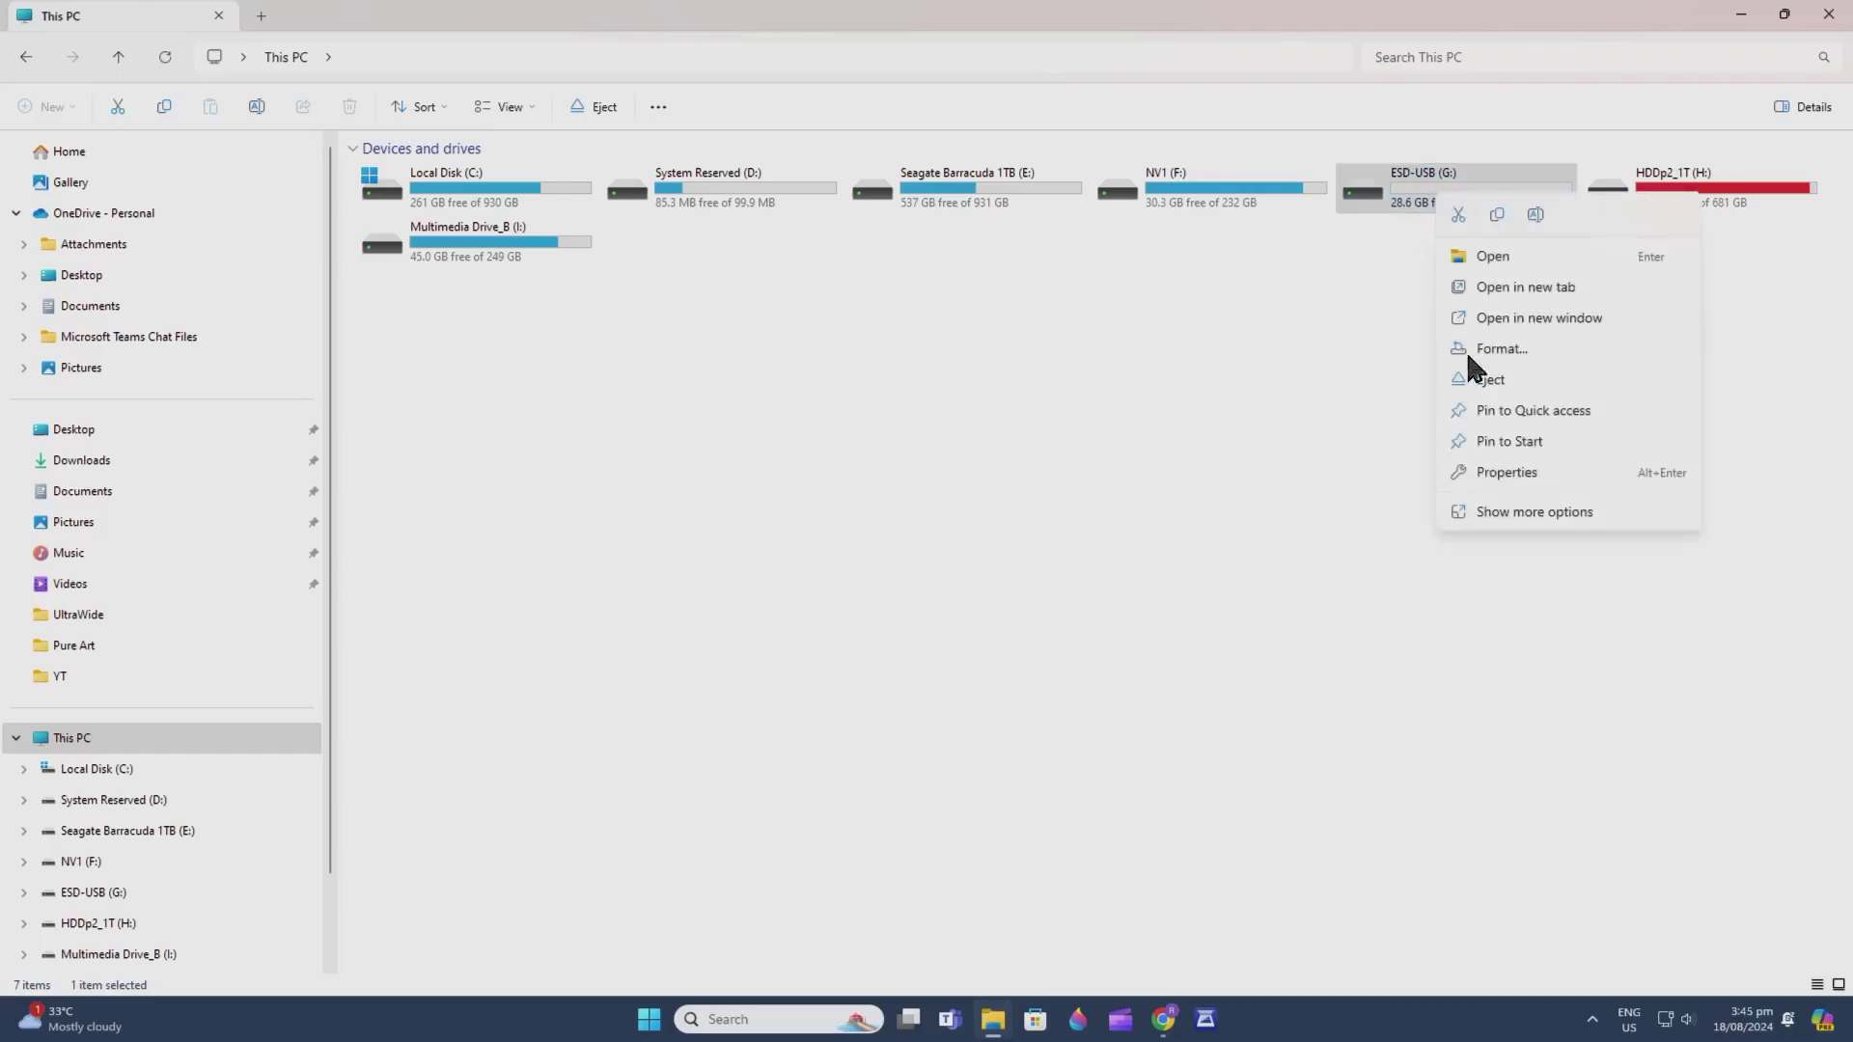
{"action": "left_click", "coordinate": [1409, 189]}
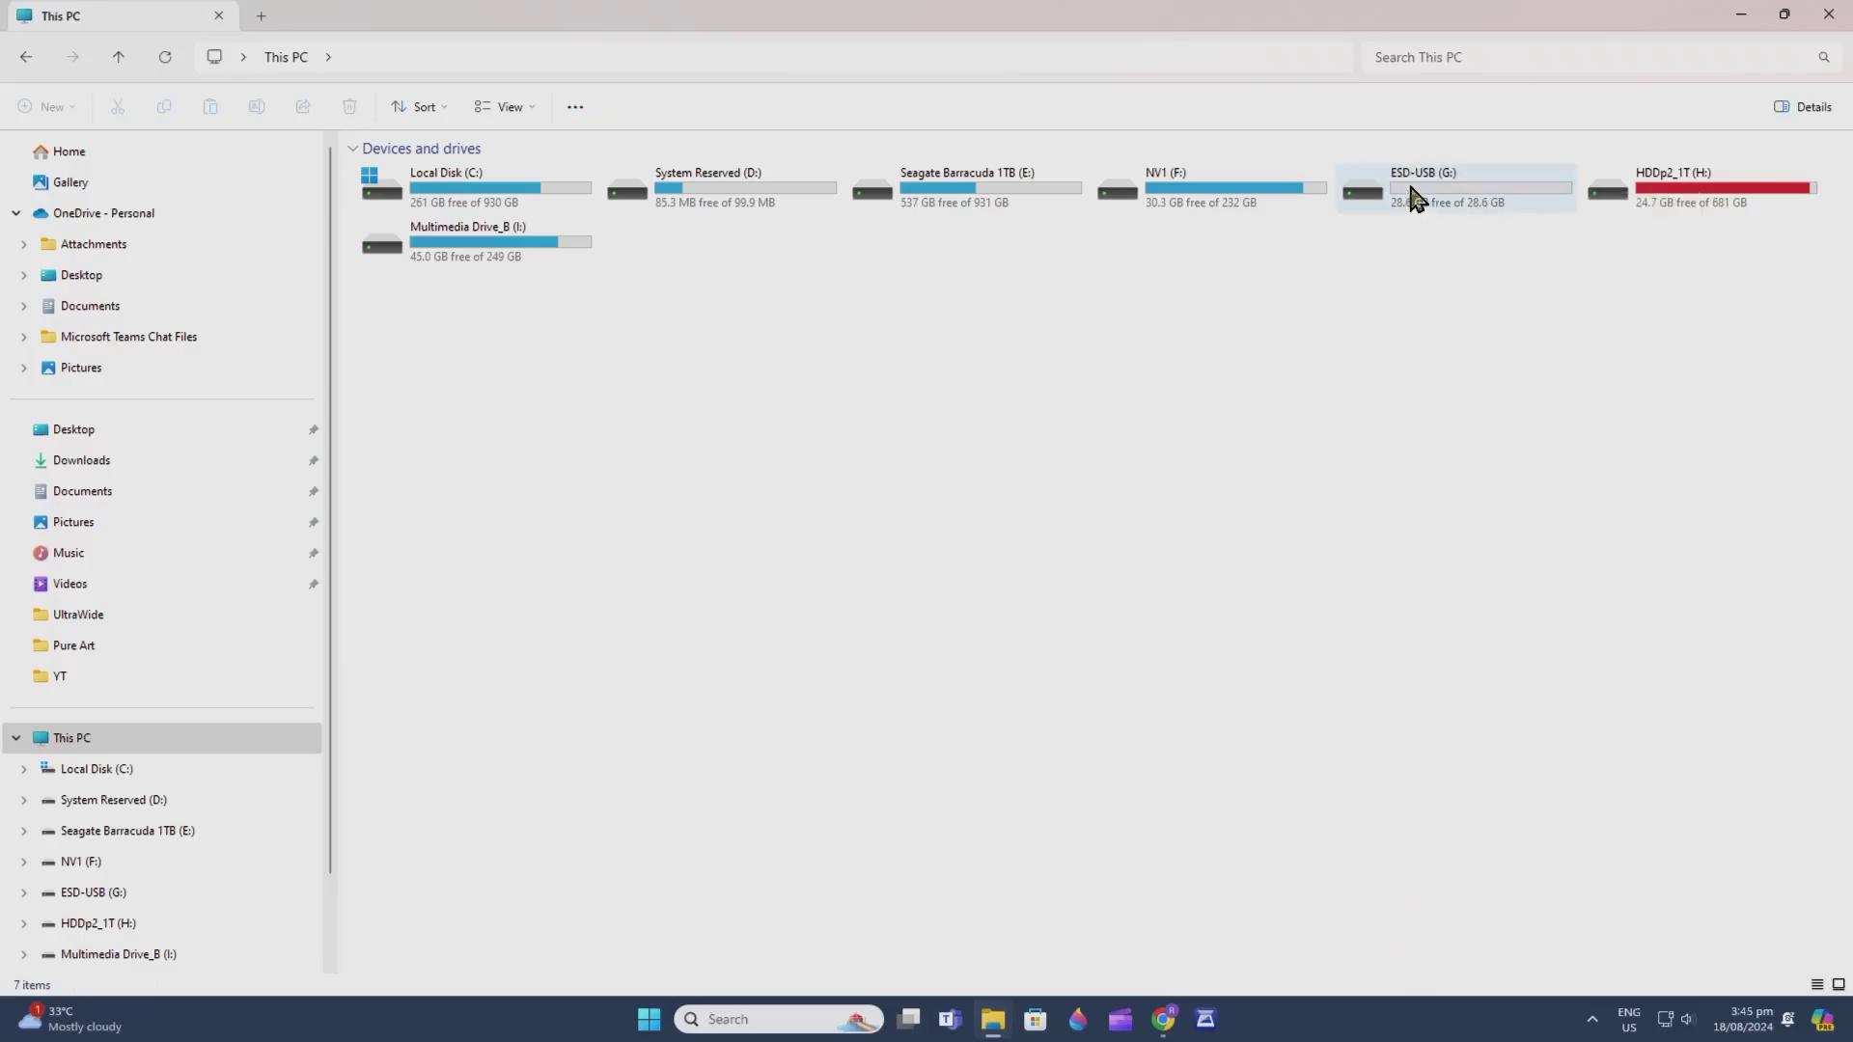
{"action": "right_click", "coordinate": [1410, 183]}
{"action": "left_click", "coordinate": [1475, 343]}
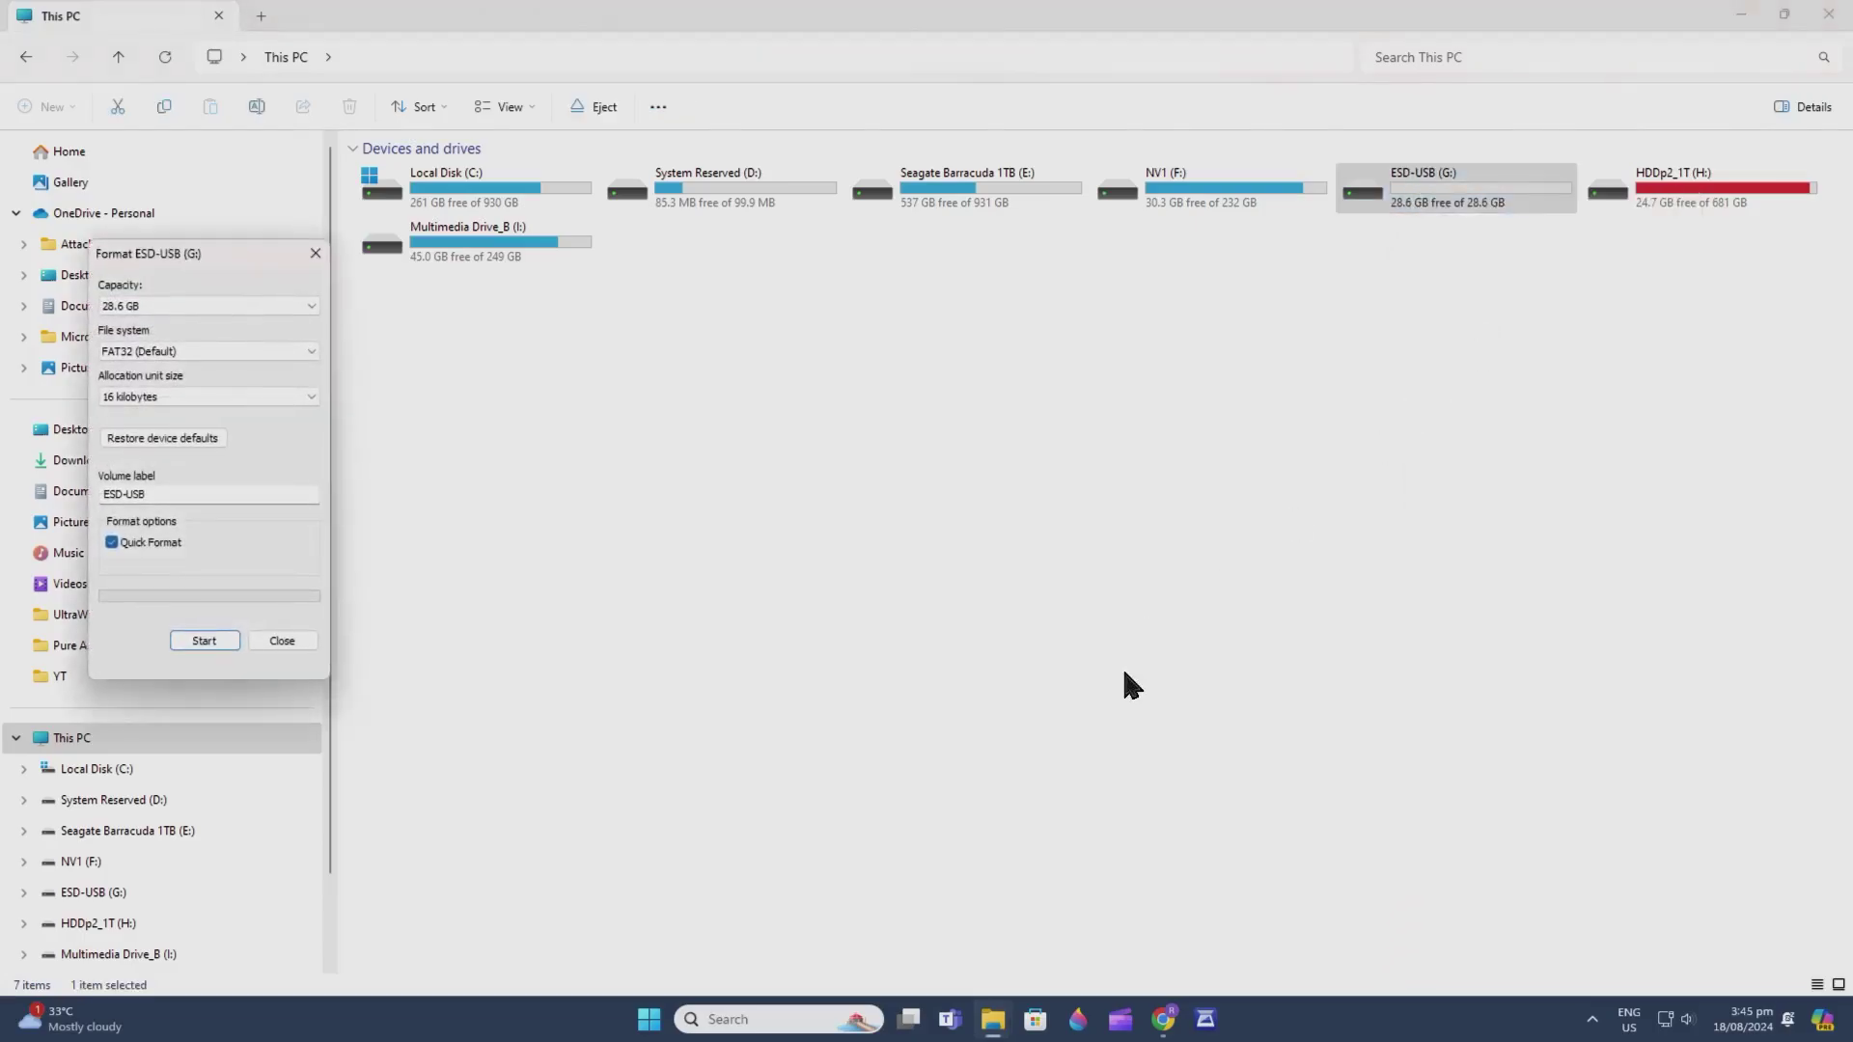
{"action": "left_click_drag", "start_coordinate": [265, 257], "coordinate": [1072, 336]}
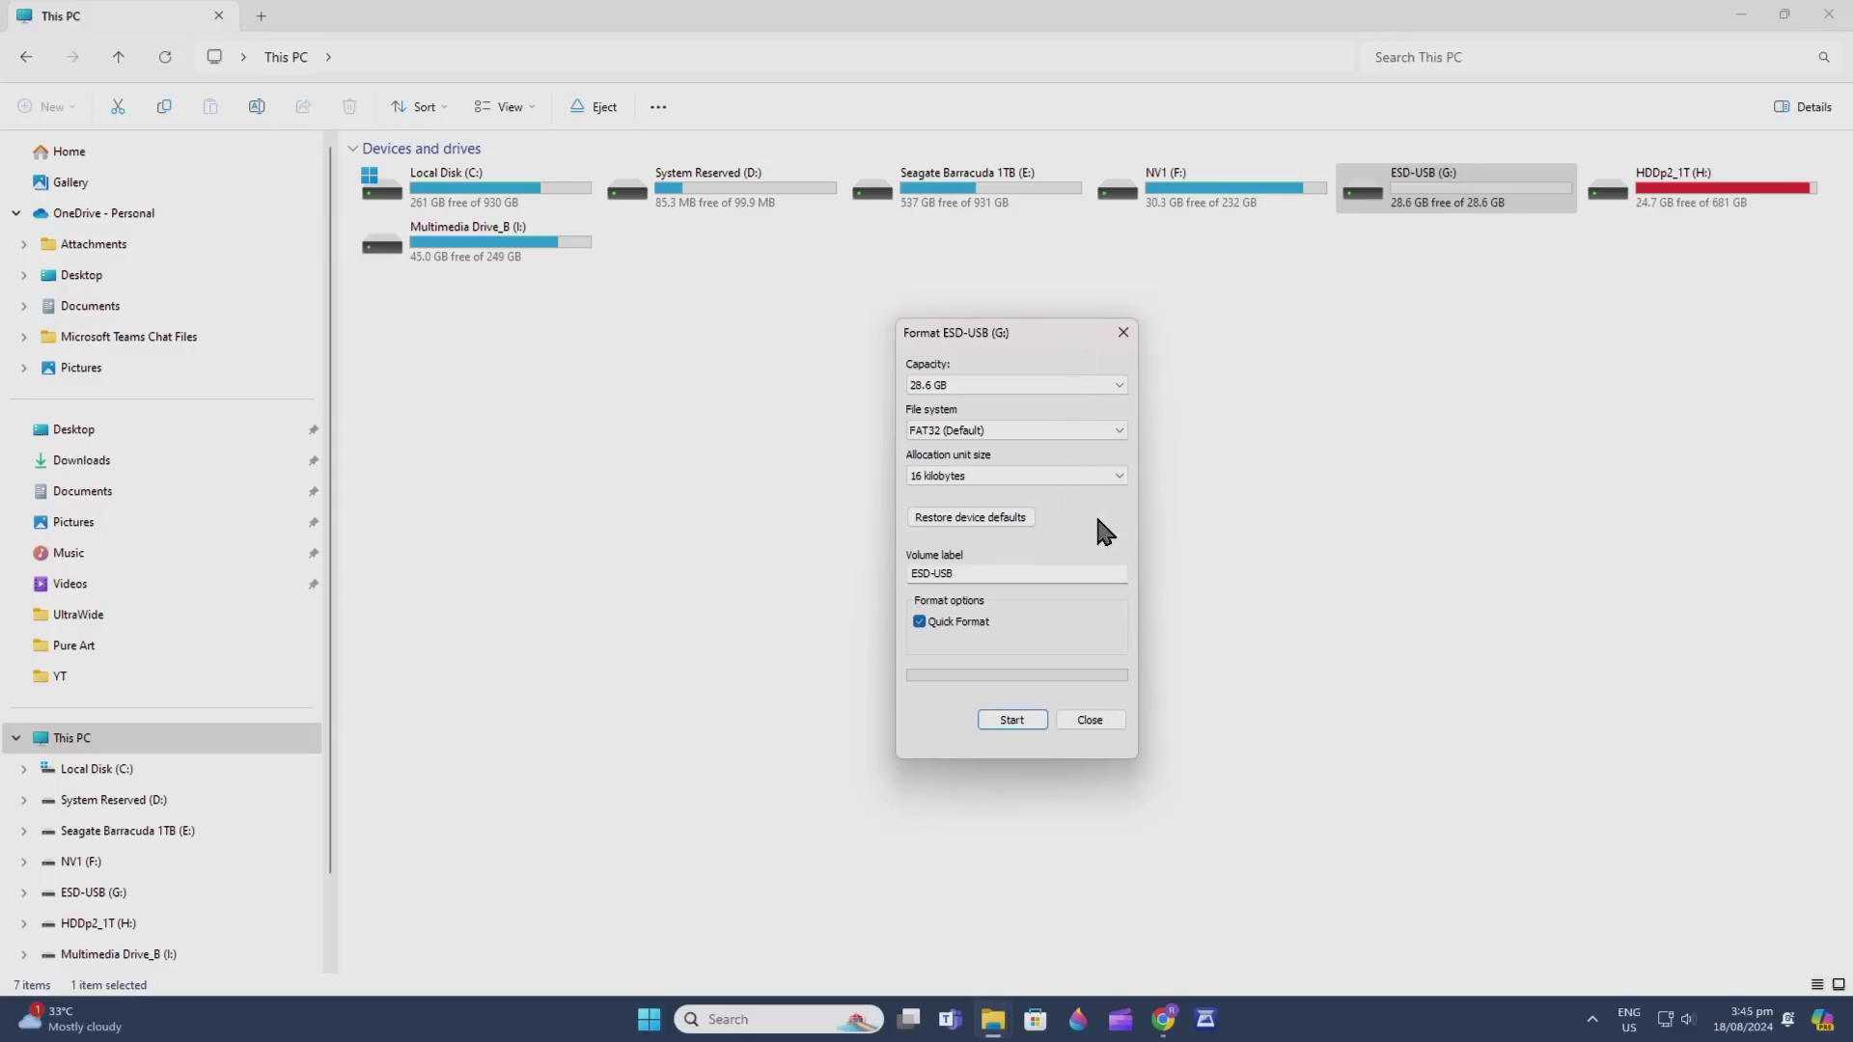
{"action": "left_click", "coordinate": [985, 520]}
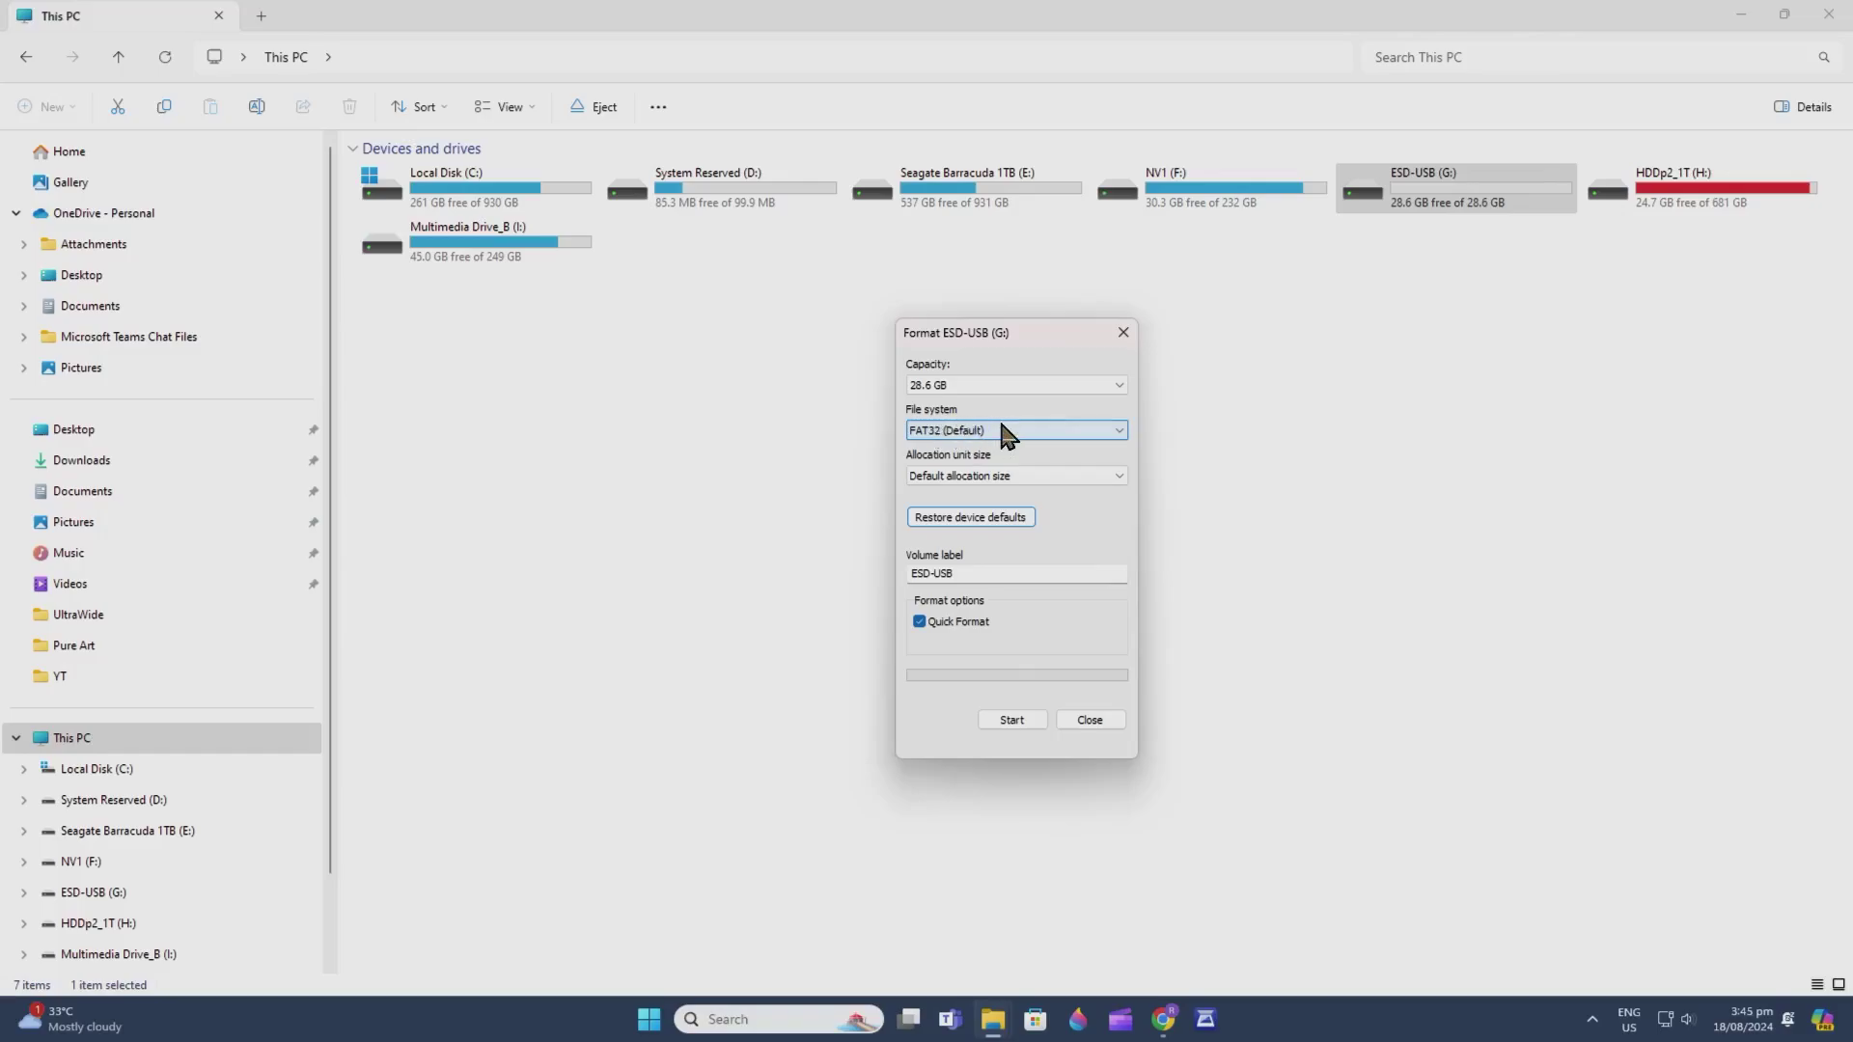
{"action": "left_click", "coordinate": [970, 434]}
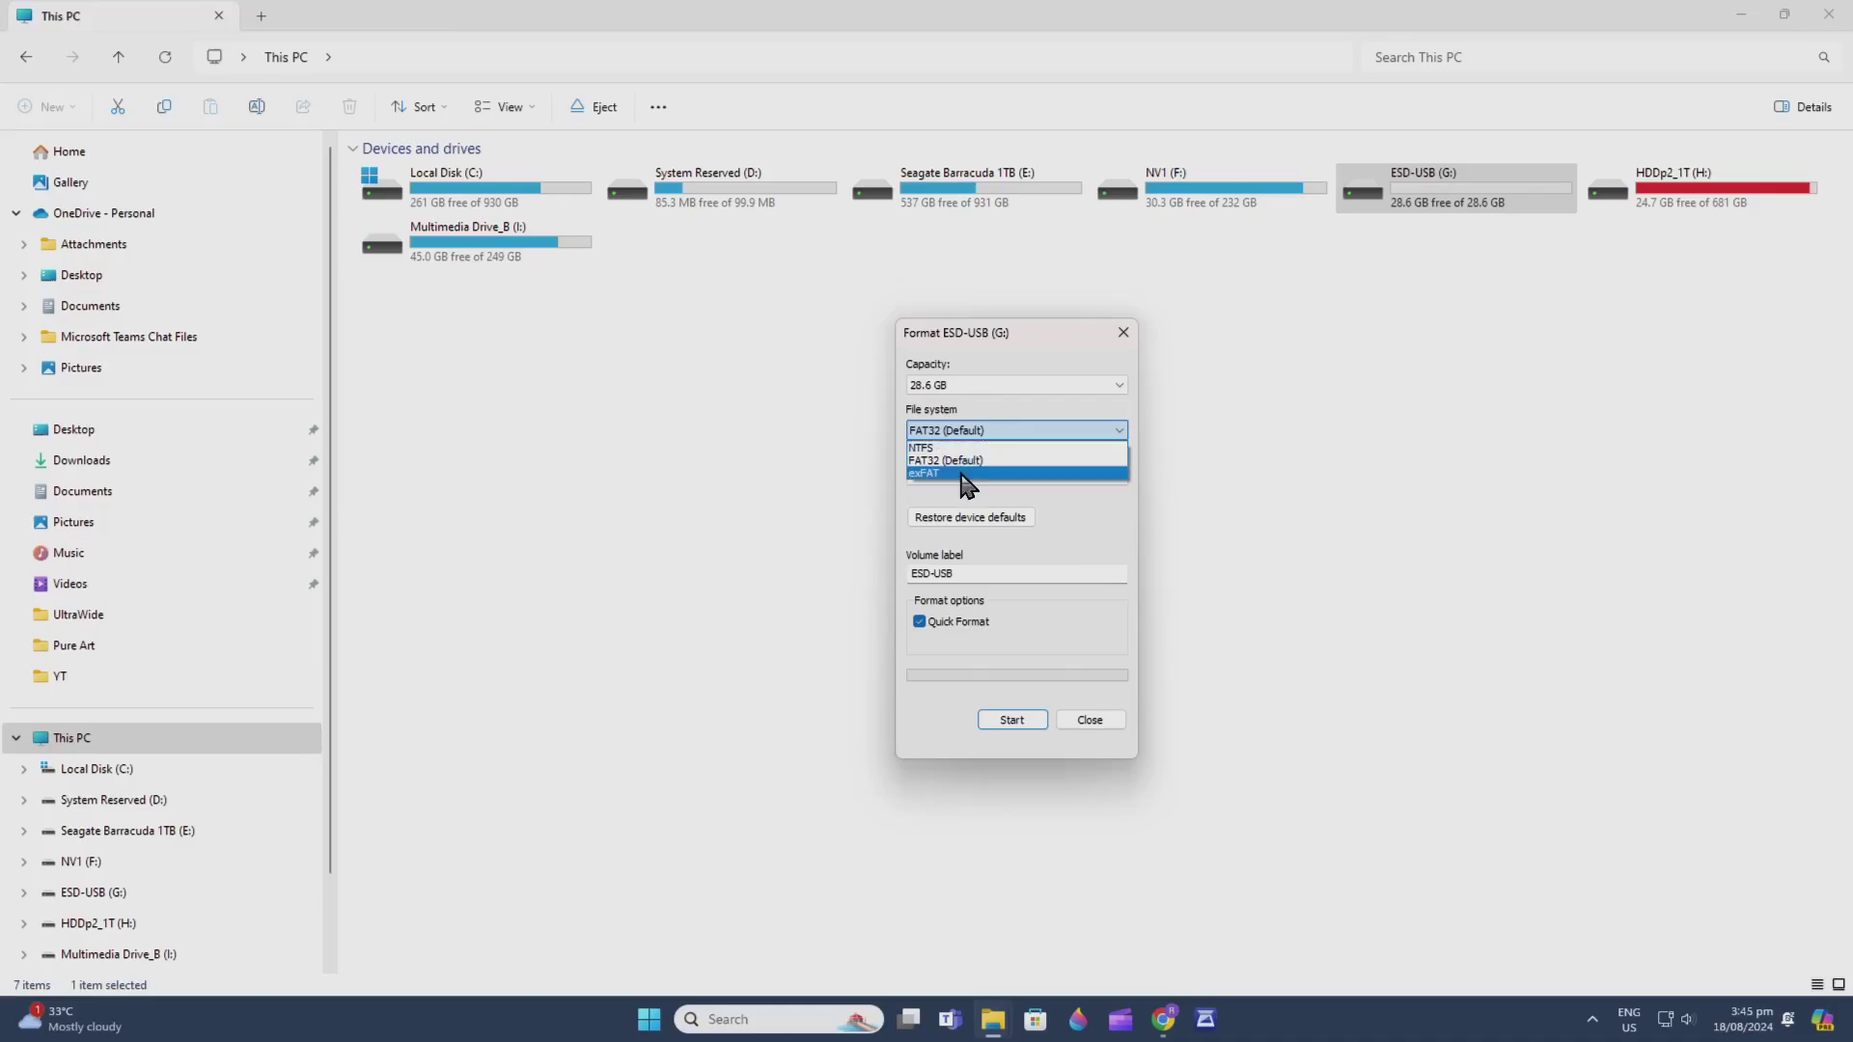
{"action": "left_click", "coordinate": [961, 461]}
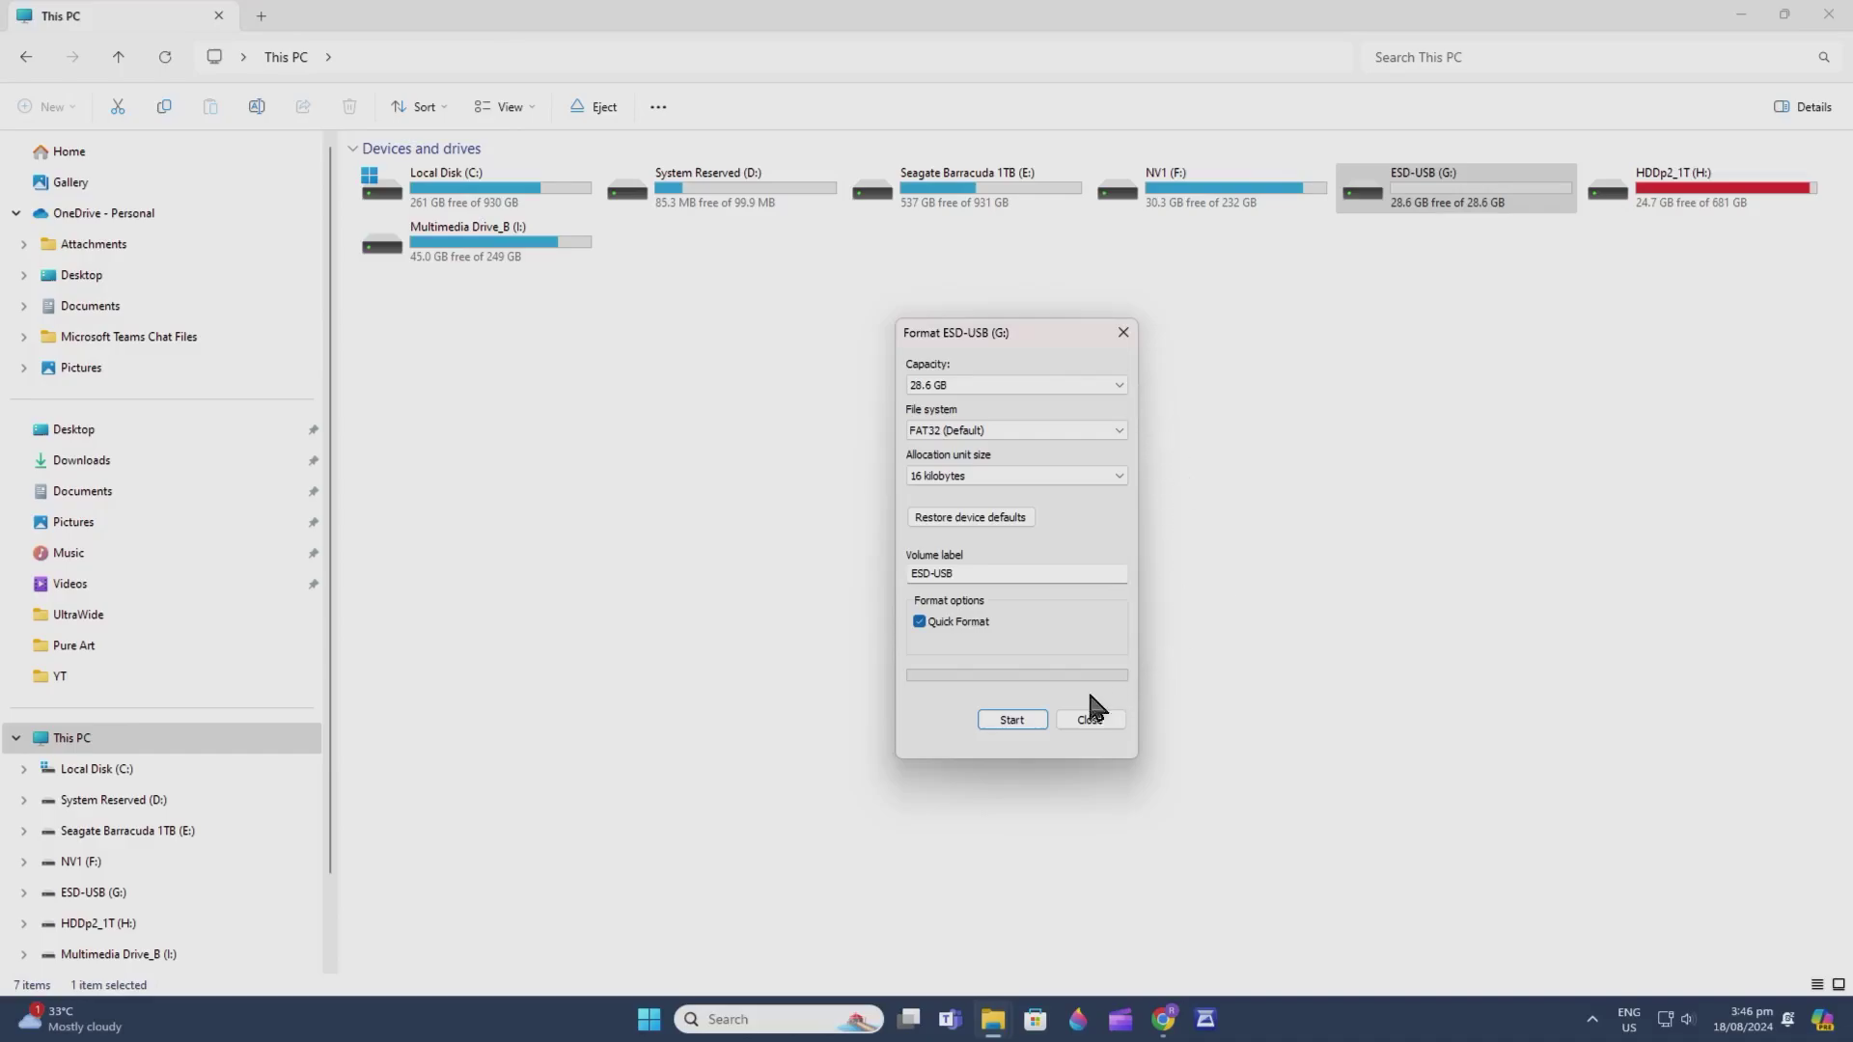
- Set the volume label to USB BIOS and run the format, confirming the data erase
{"action": "left_click", "coordinate": [961, 575]}
{"action": "left_click_drag", "start_coordinate": [961, 575], "coordinate": [910, 575]}
{"action": "type", "text": "USB BIOS"}
{"action": "left_click", "coordinate": [1019, 722]}
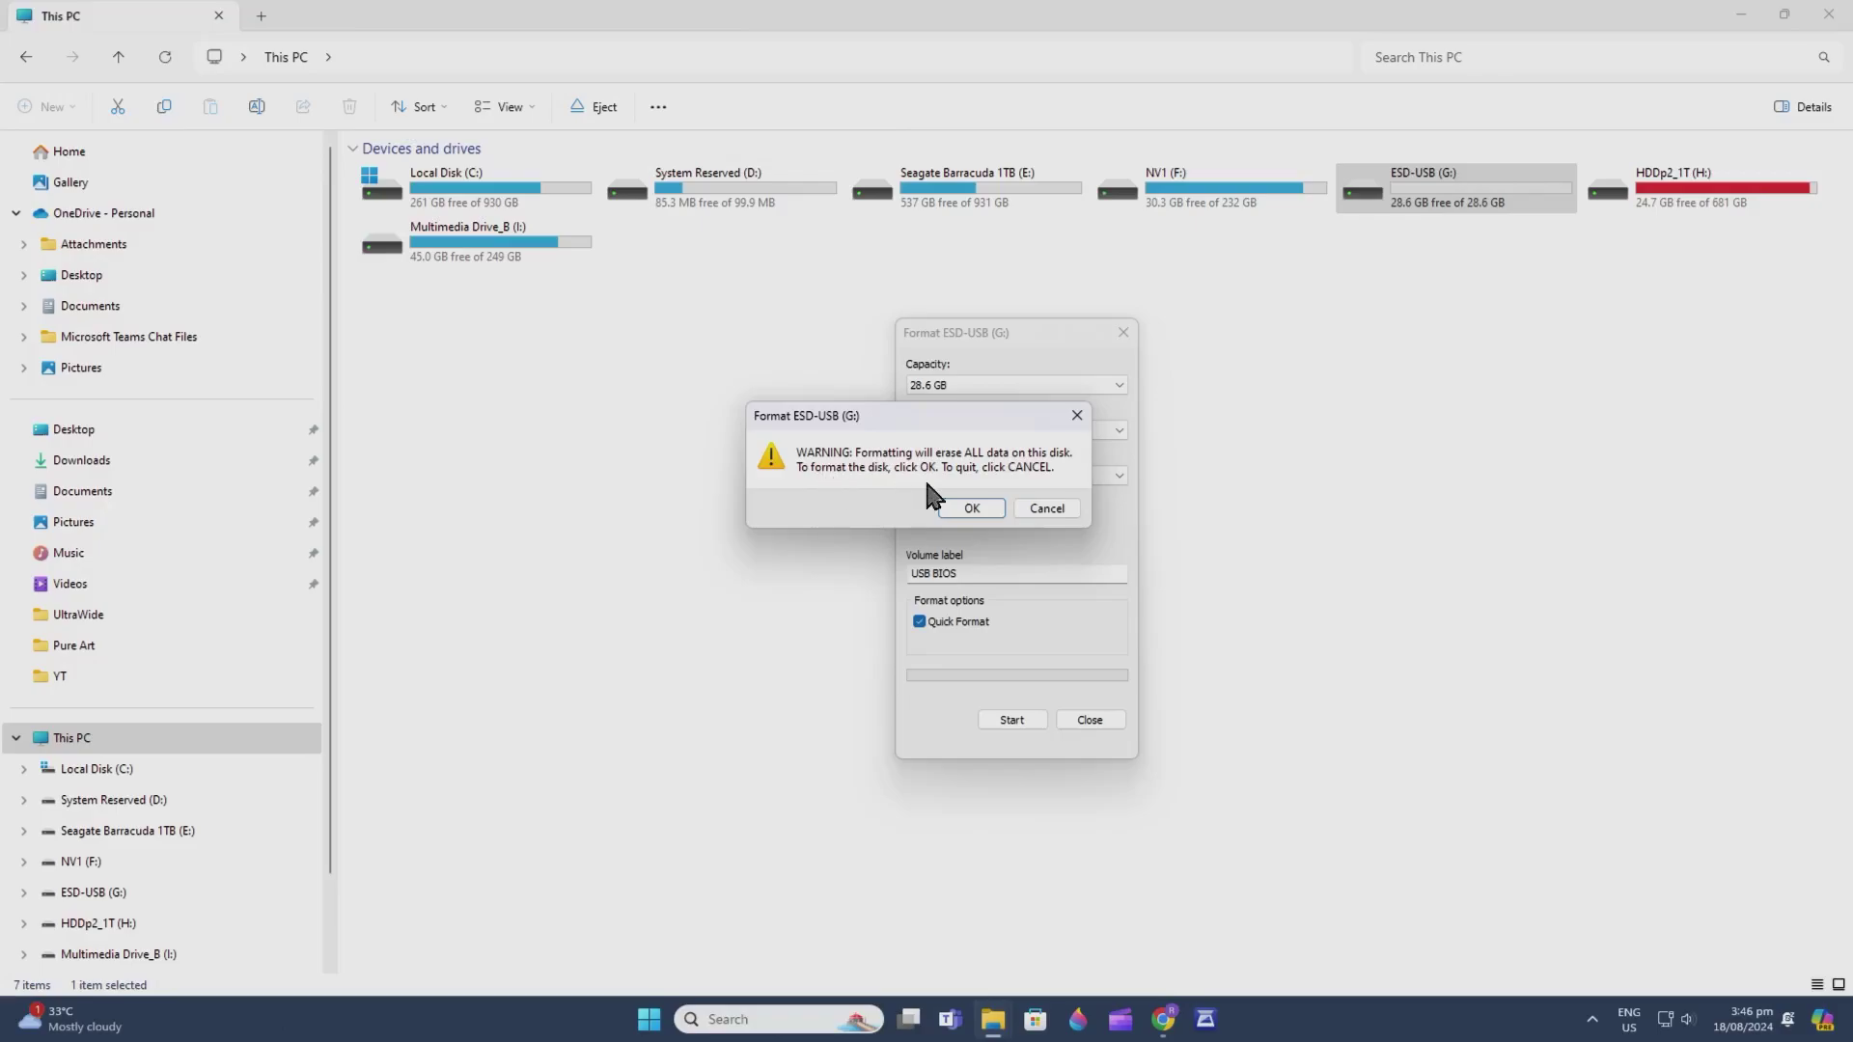
{"action": "left_click", "coordinate": [975, 505]}
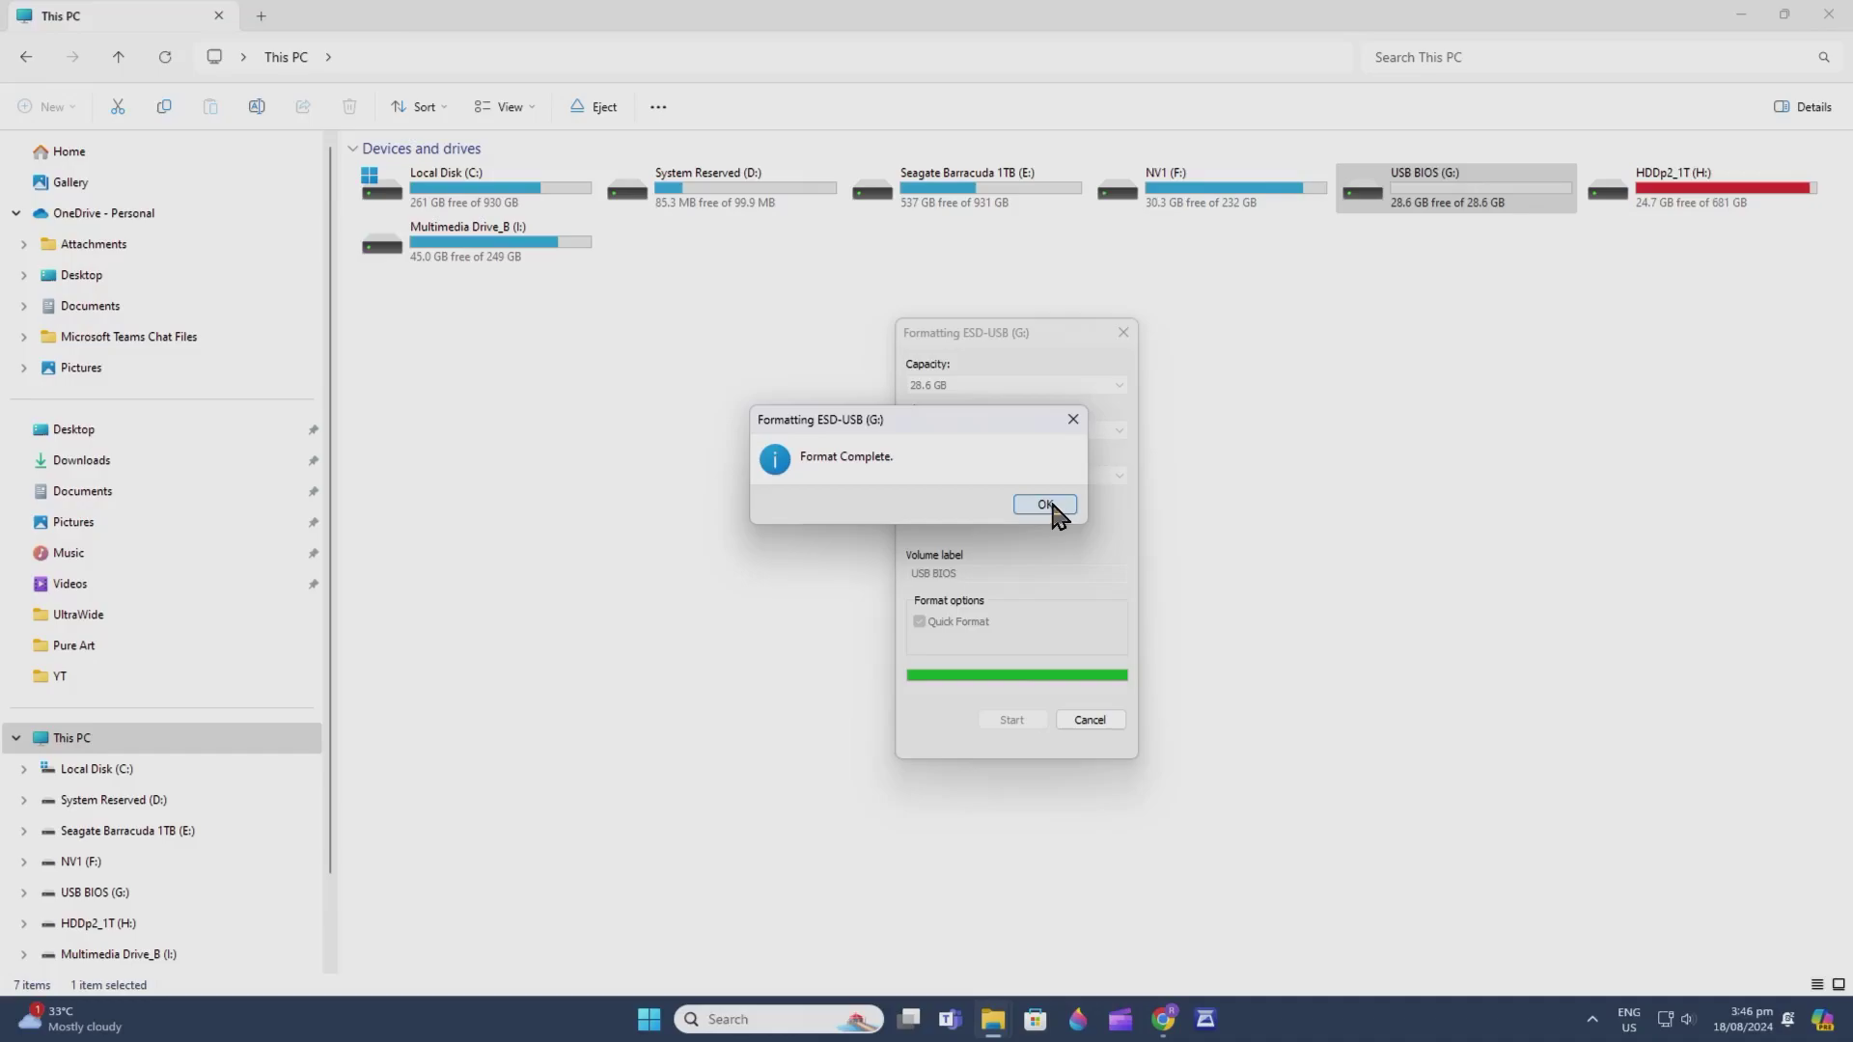
{"action": "left_click", "coordinate": [1048, 504]}
{"action": "left_click", "coordinate": [1089, 716]}
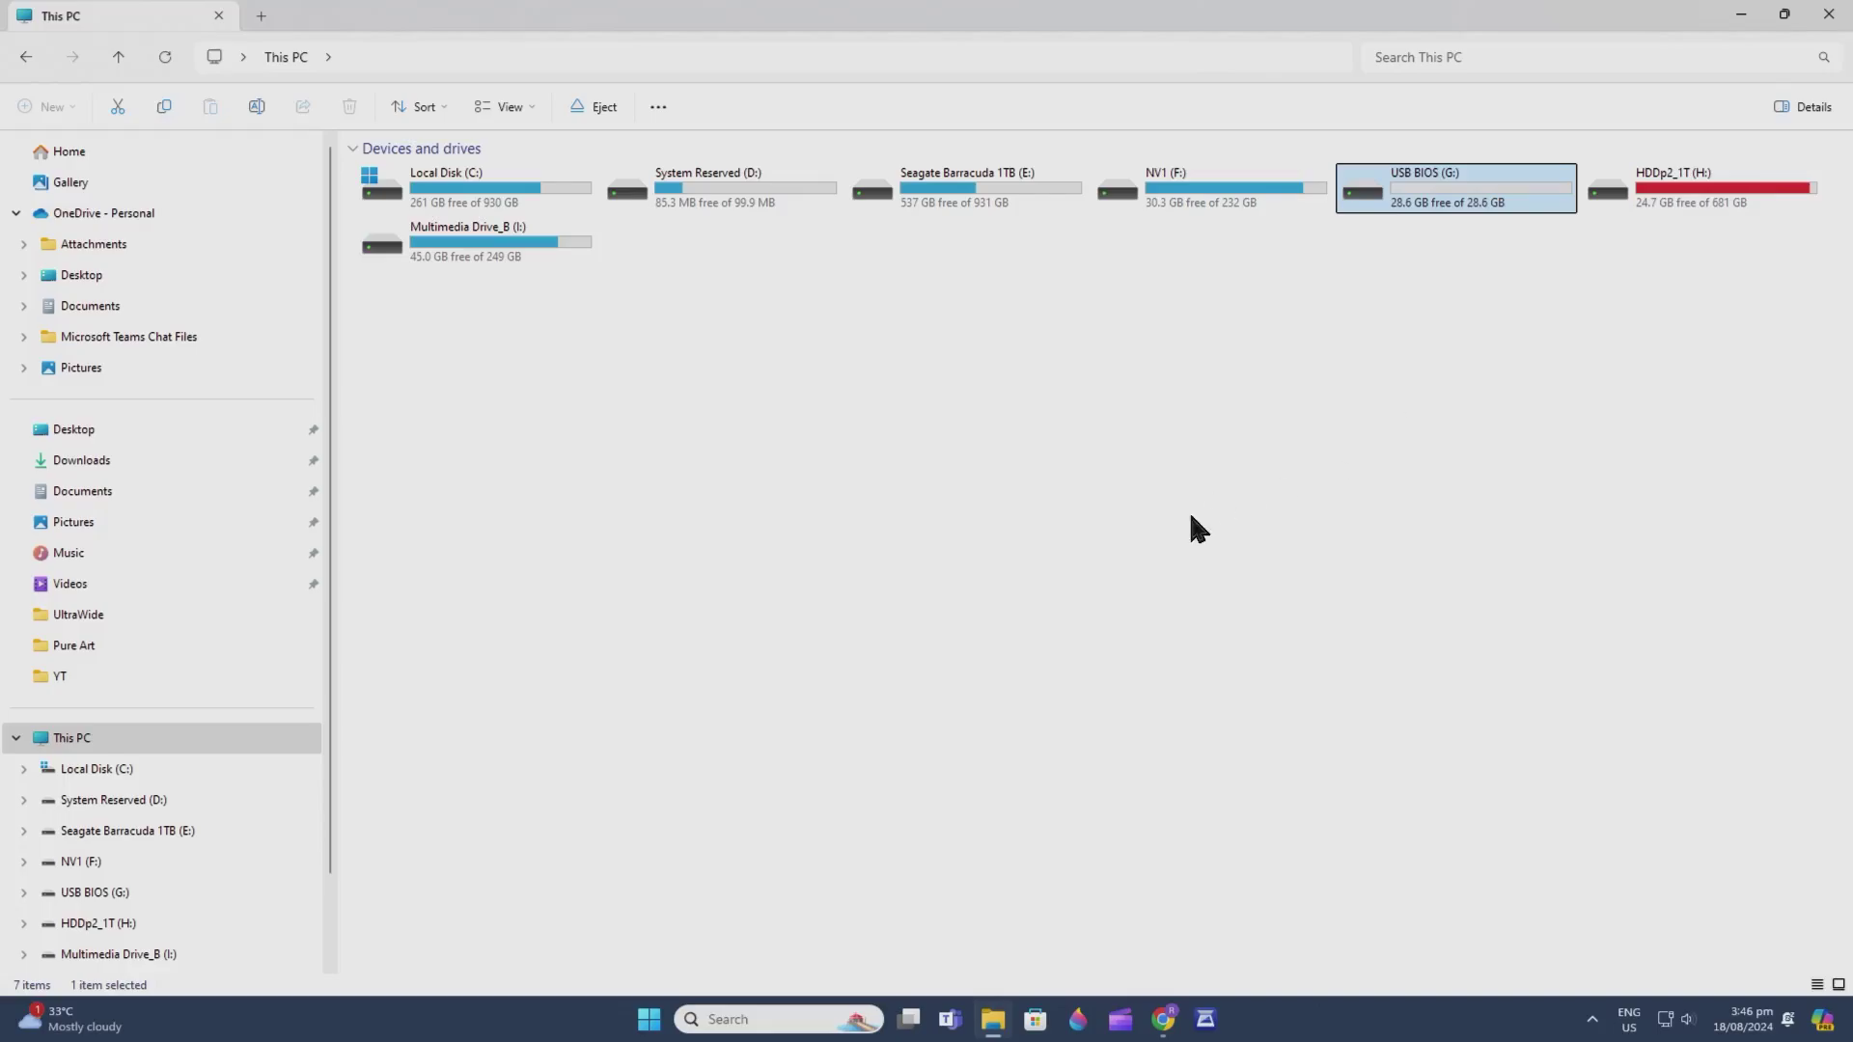
- In Chrome, reach the BIOS & Firmware downloads on the TUF GAMING Z690-PLUS WIFI D4 support page
{"action": "left_click", "coordinate": [1741, 13]}
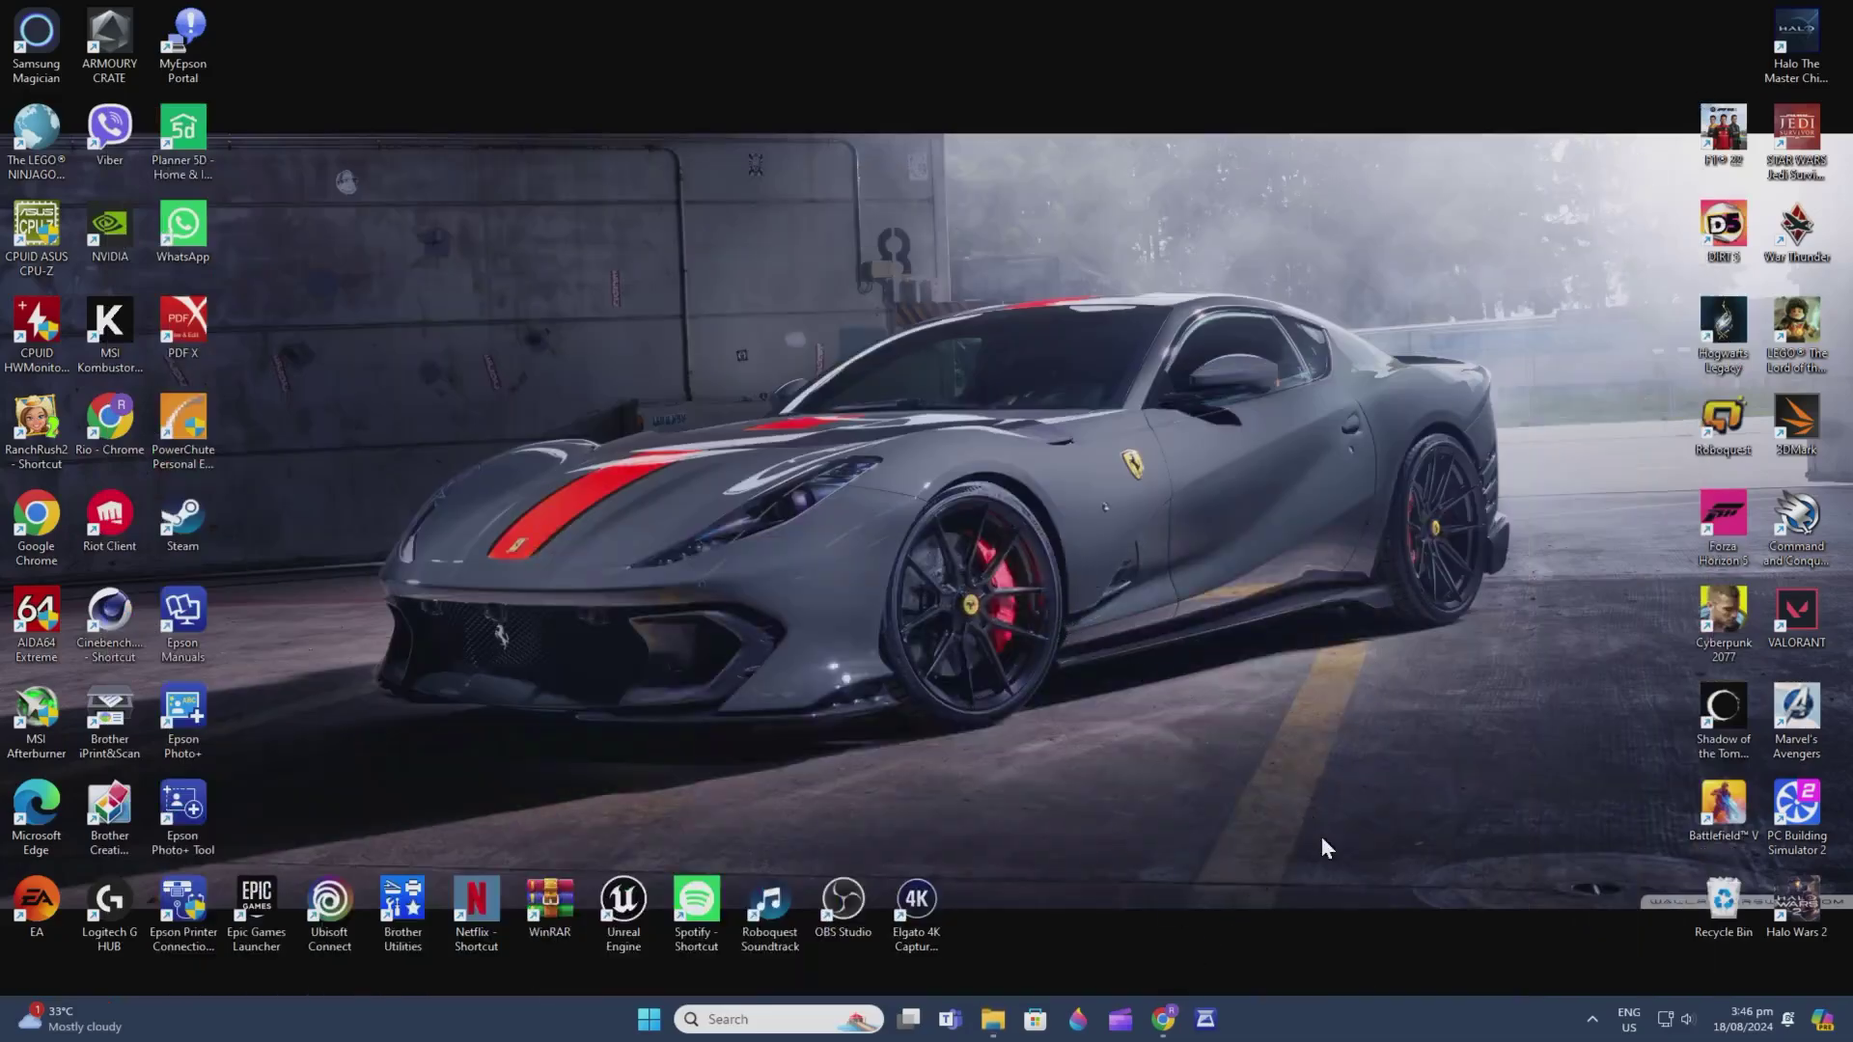
{"action": "left_click", "coordinate": [1163, 1020]}
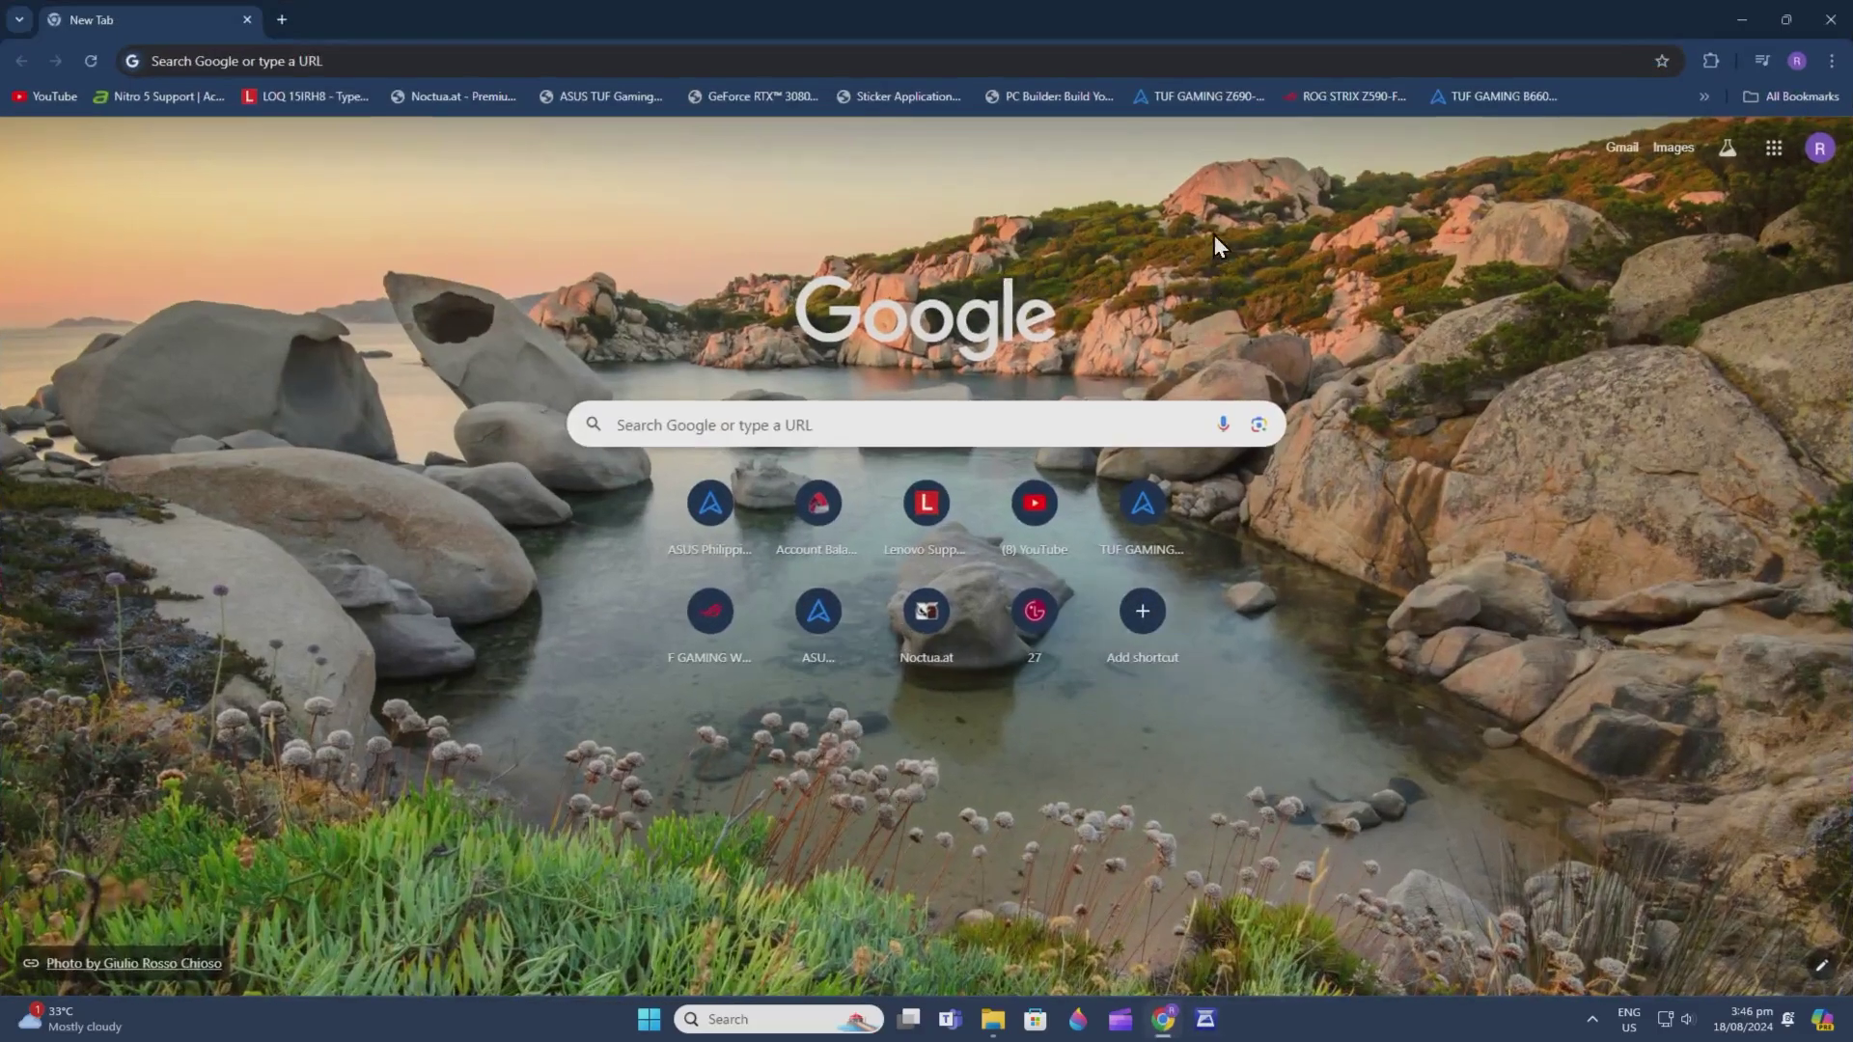
{"action": "left_click", "coordinate": [1212, 96]}
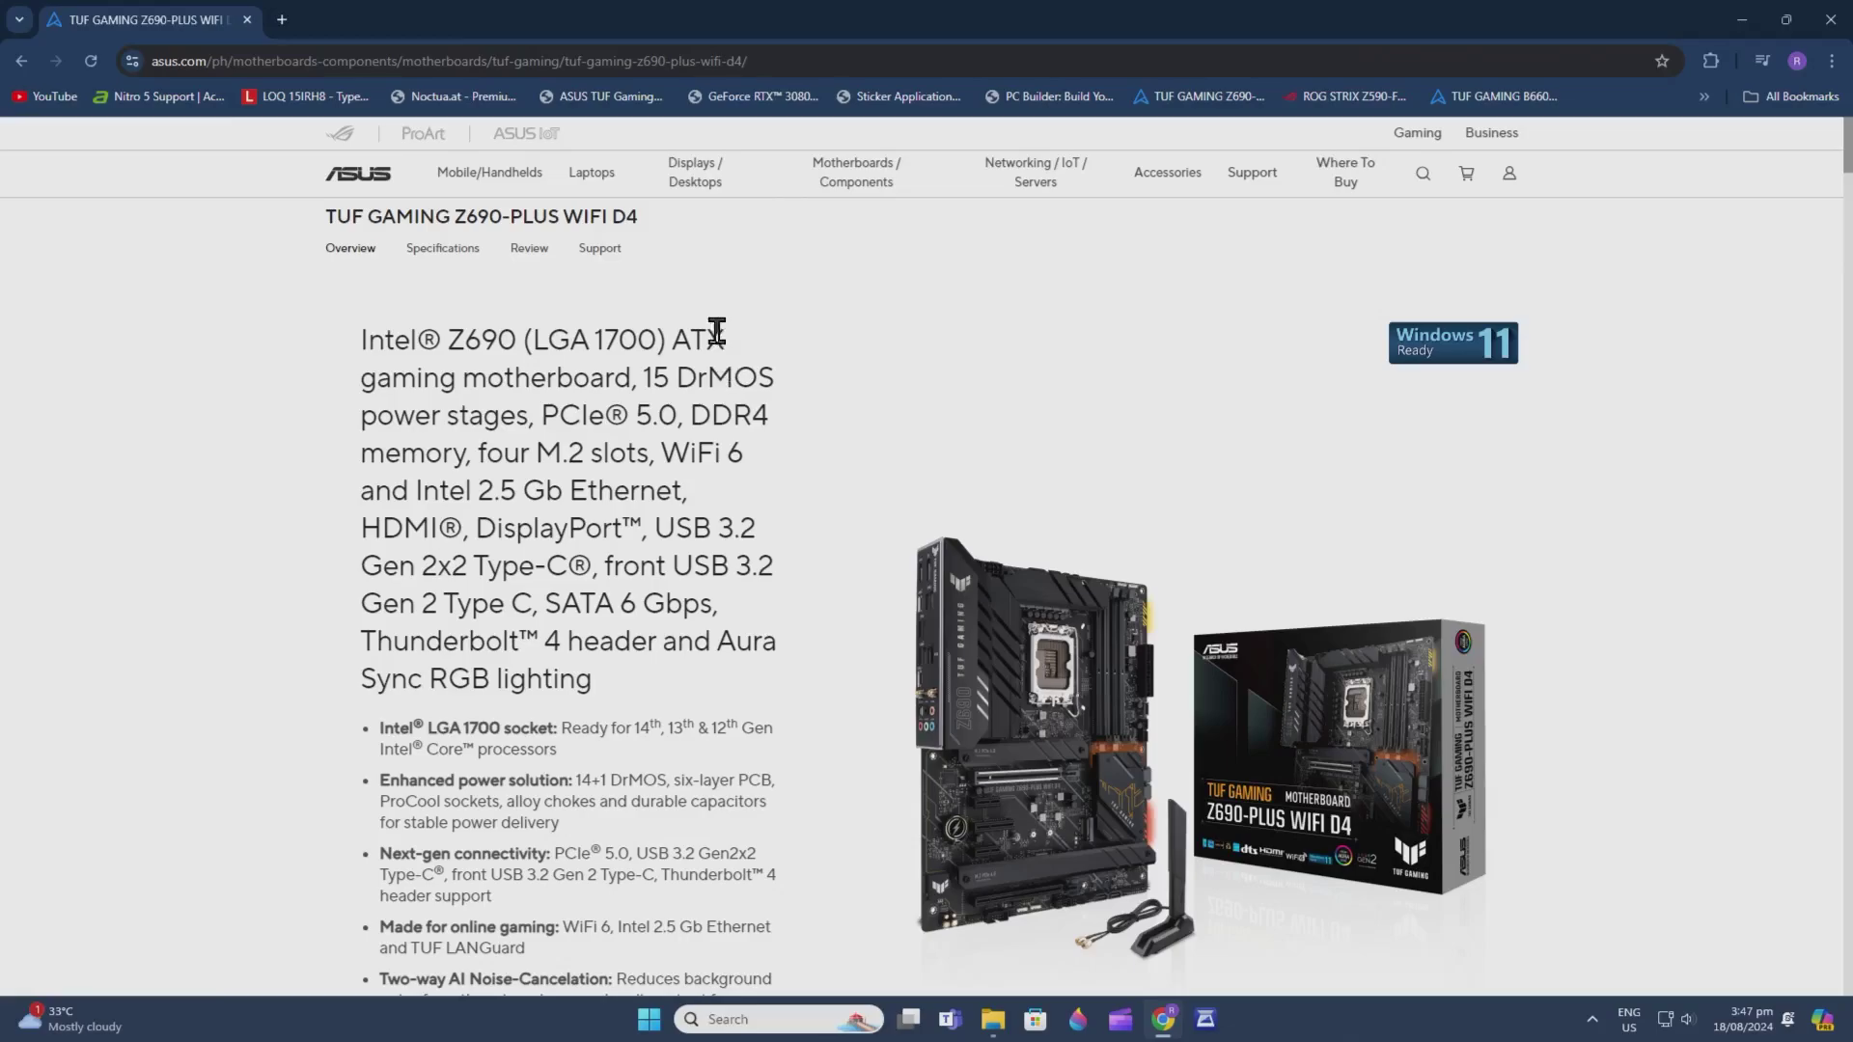
{"action": "left_click", "coordinate": [589, 253]}
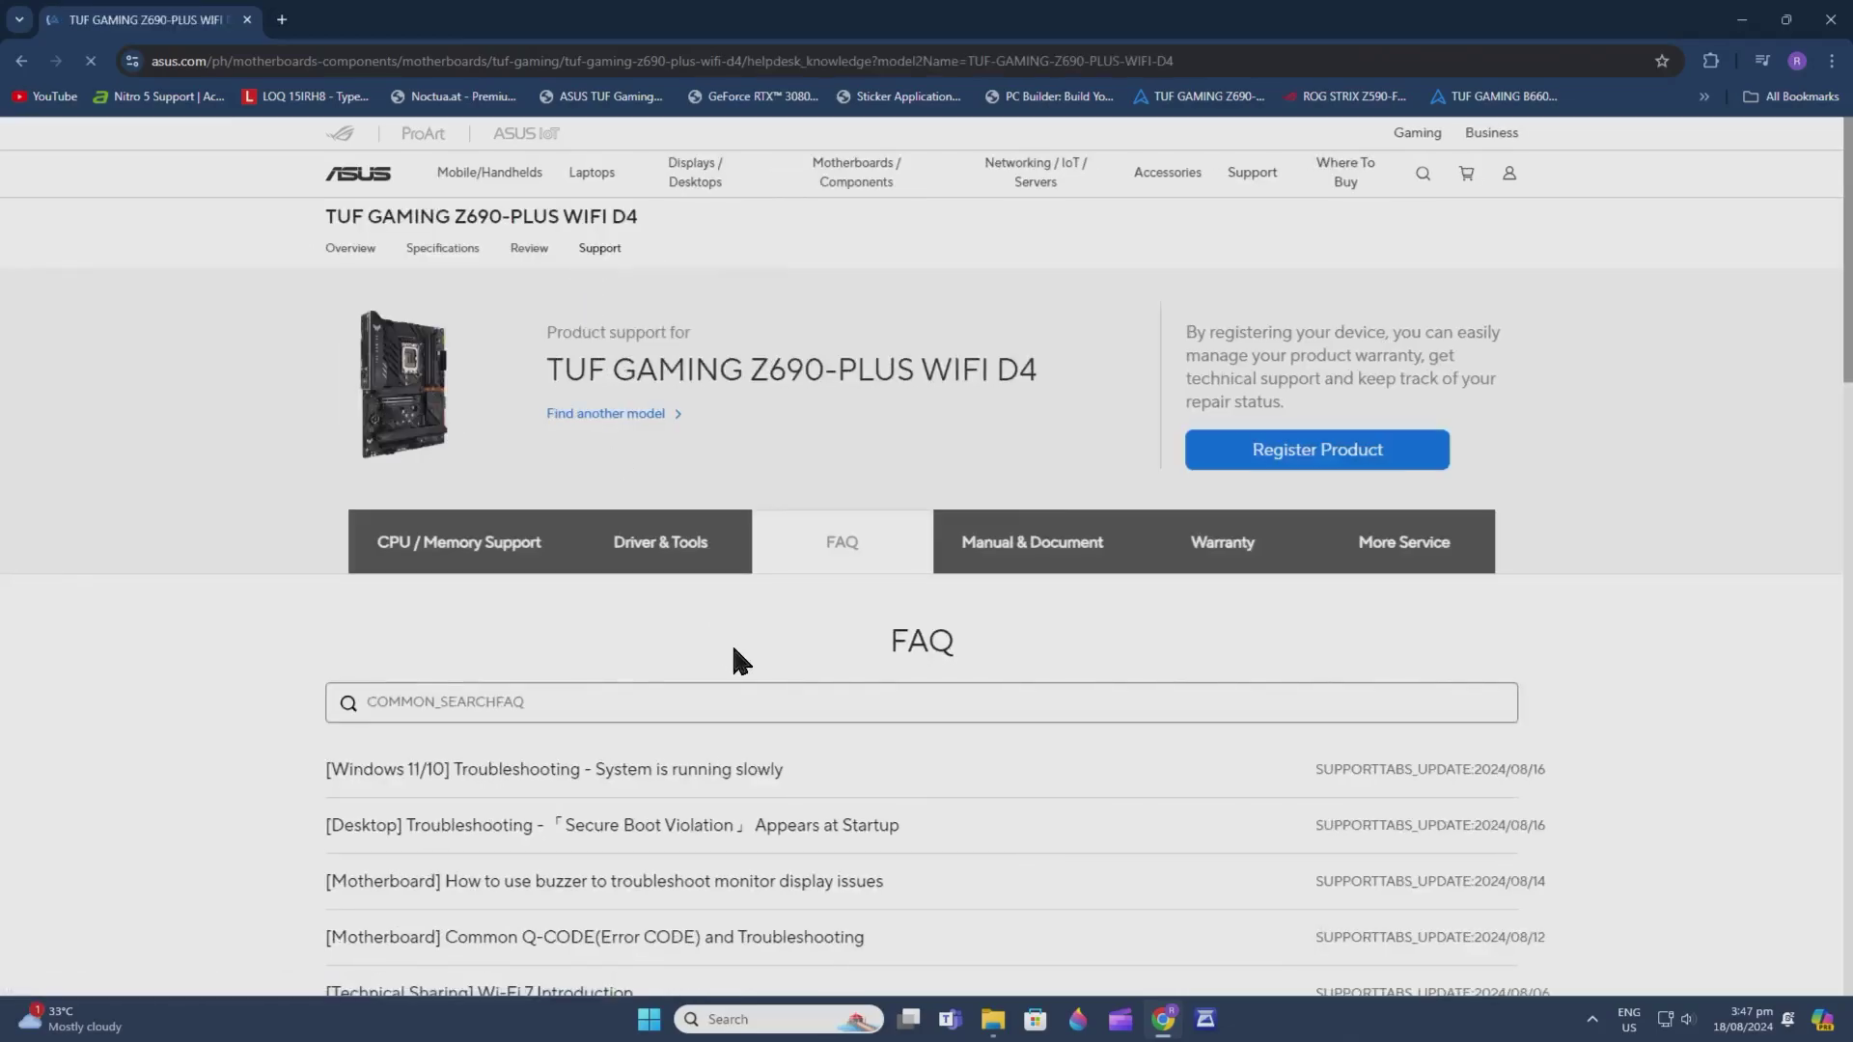
{"action": "left_click", "coordinate": [673, 547]}
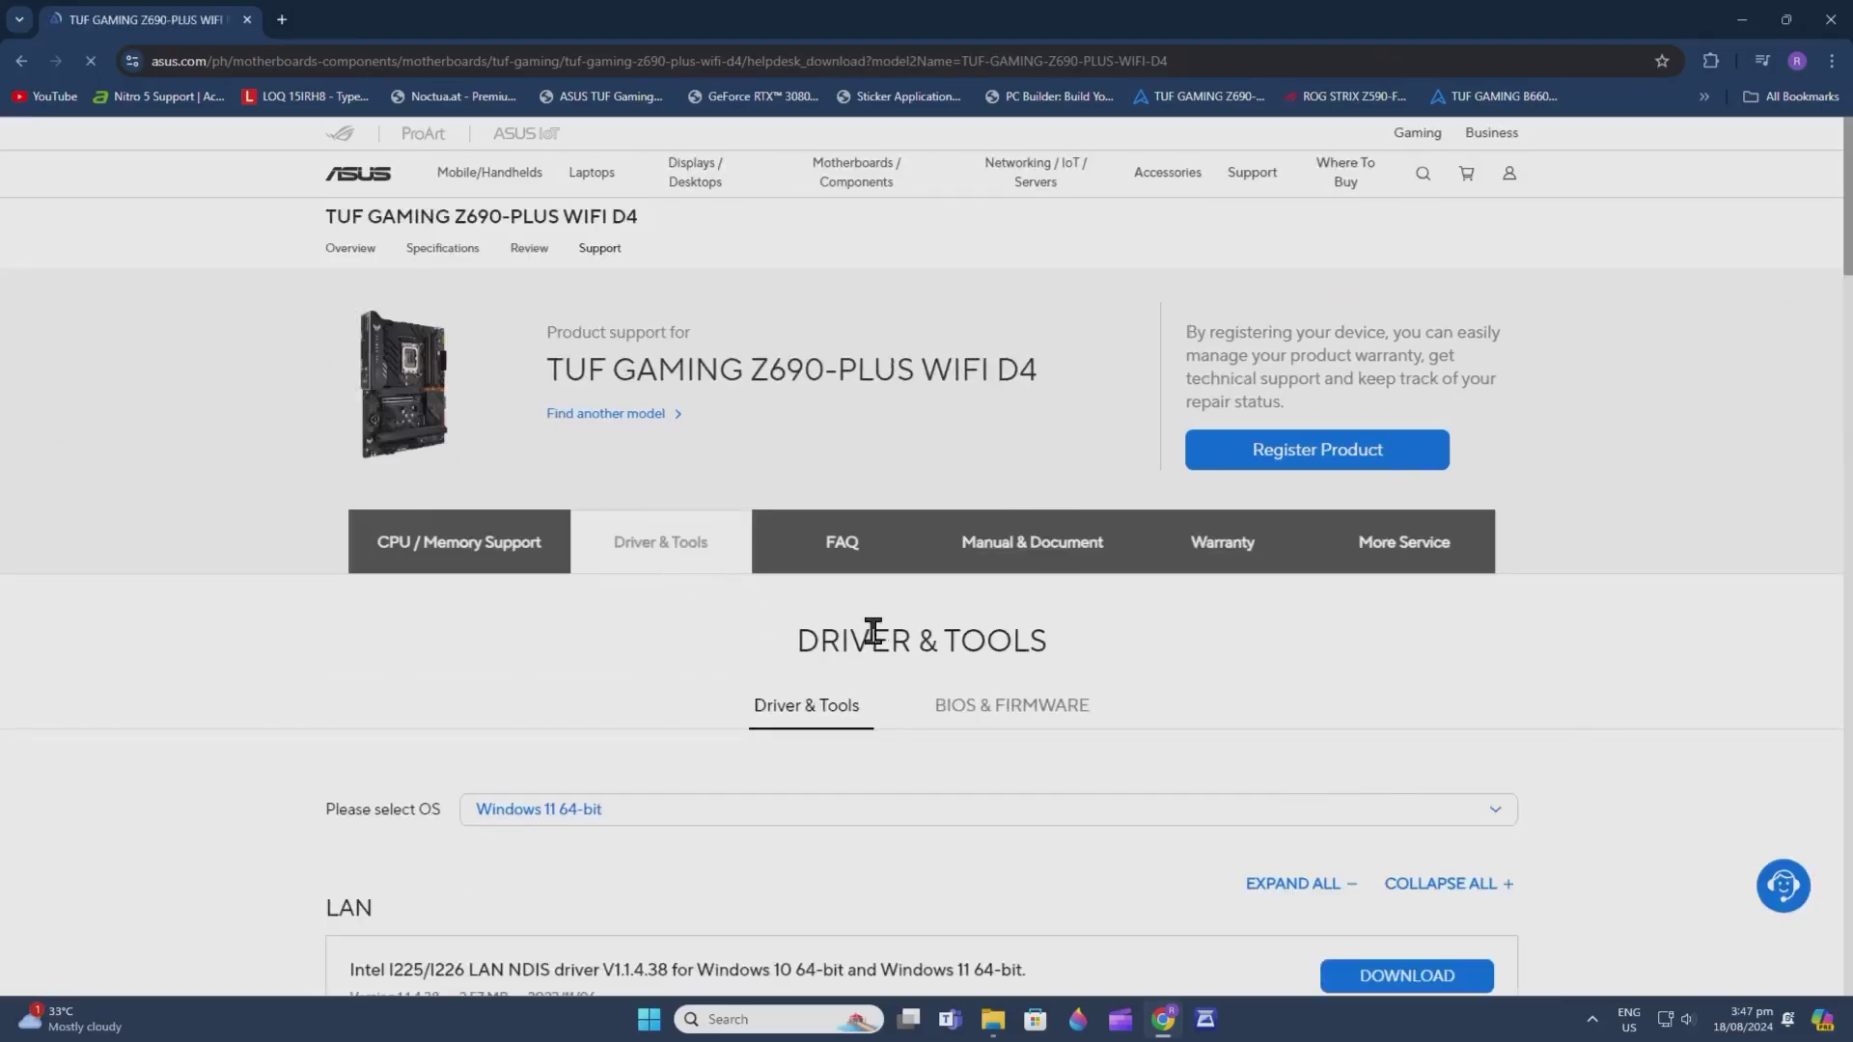
{"action": "scroll", "coordinate": [1138, 656], "scroll_direction": "down", "scroll_amount": 5}
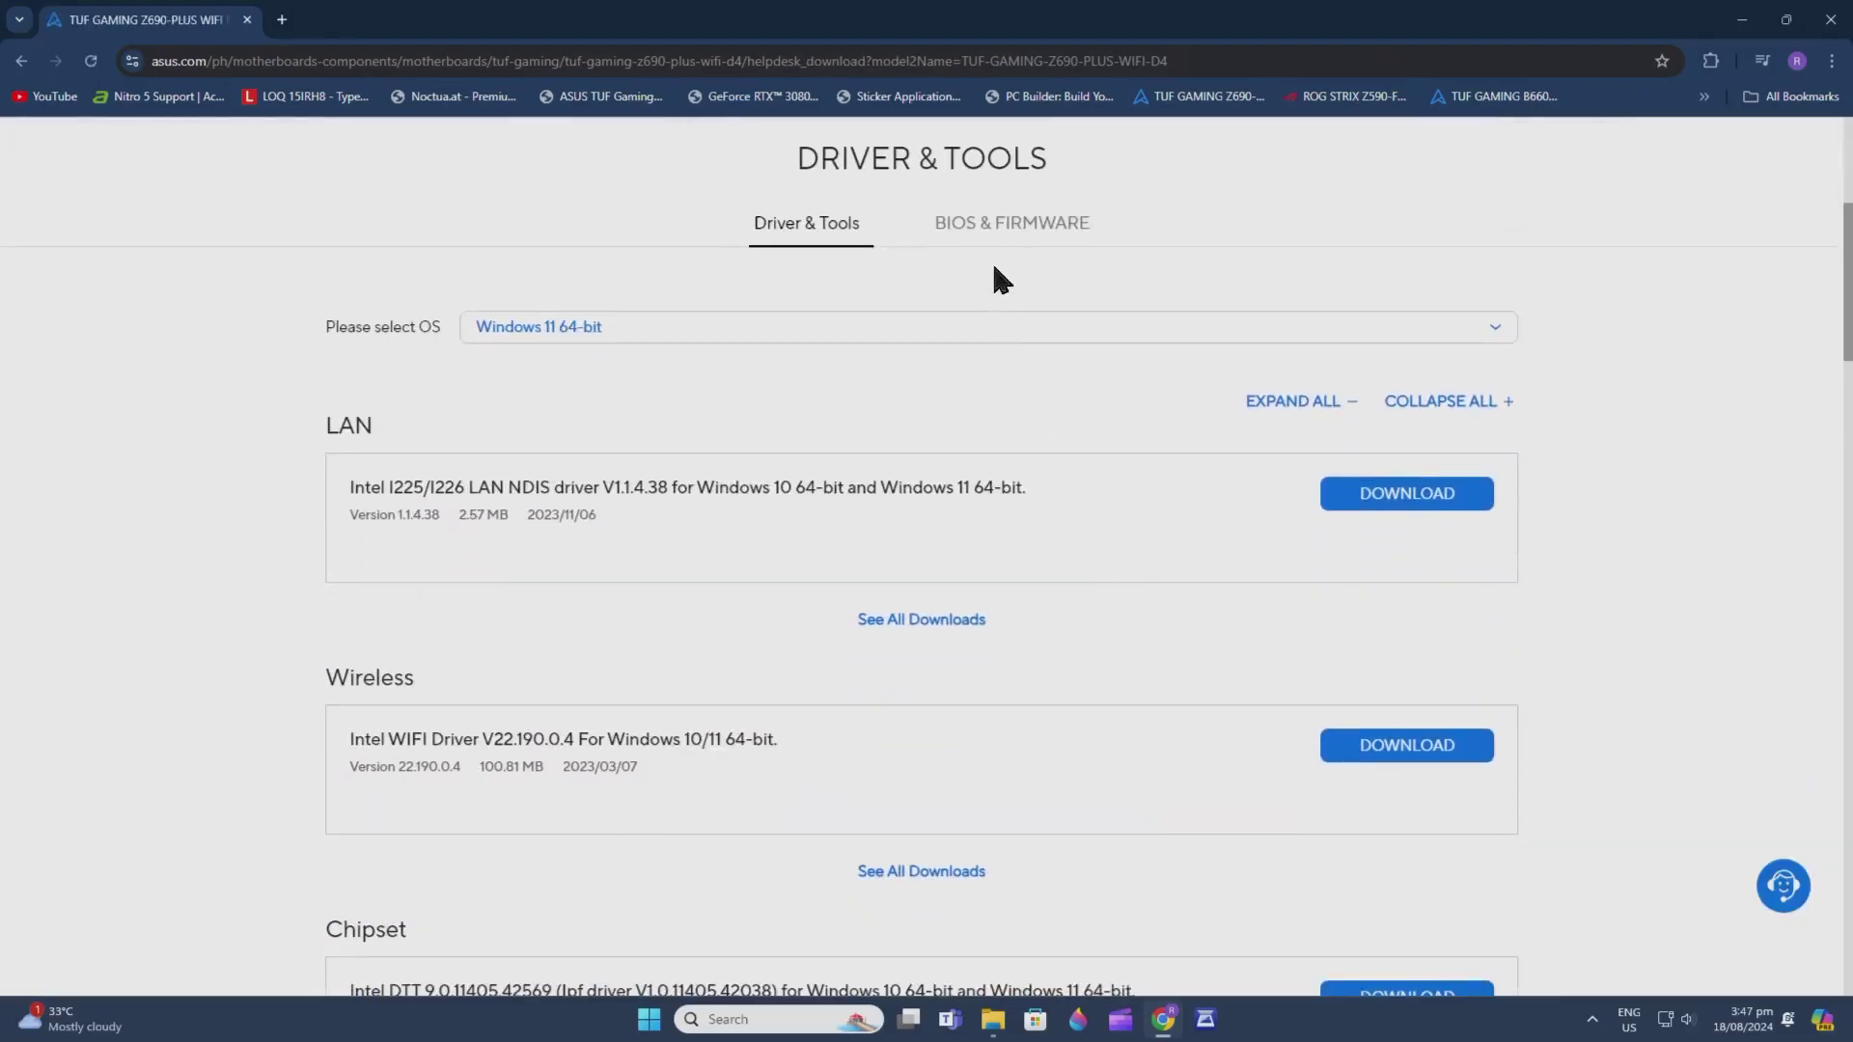
{"action": "left_click", "coordinate": [1001, 224]}
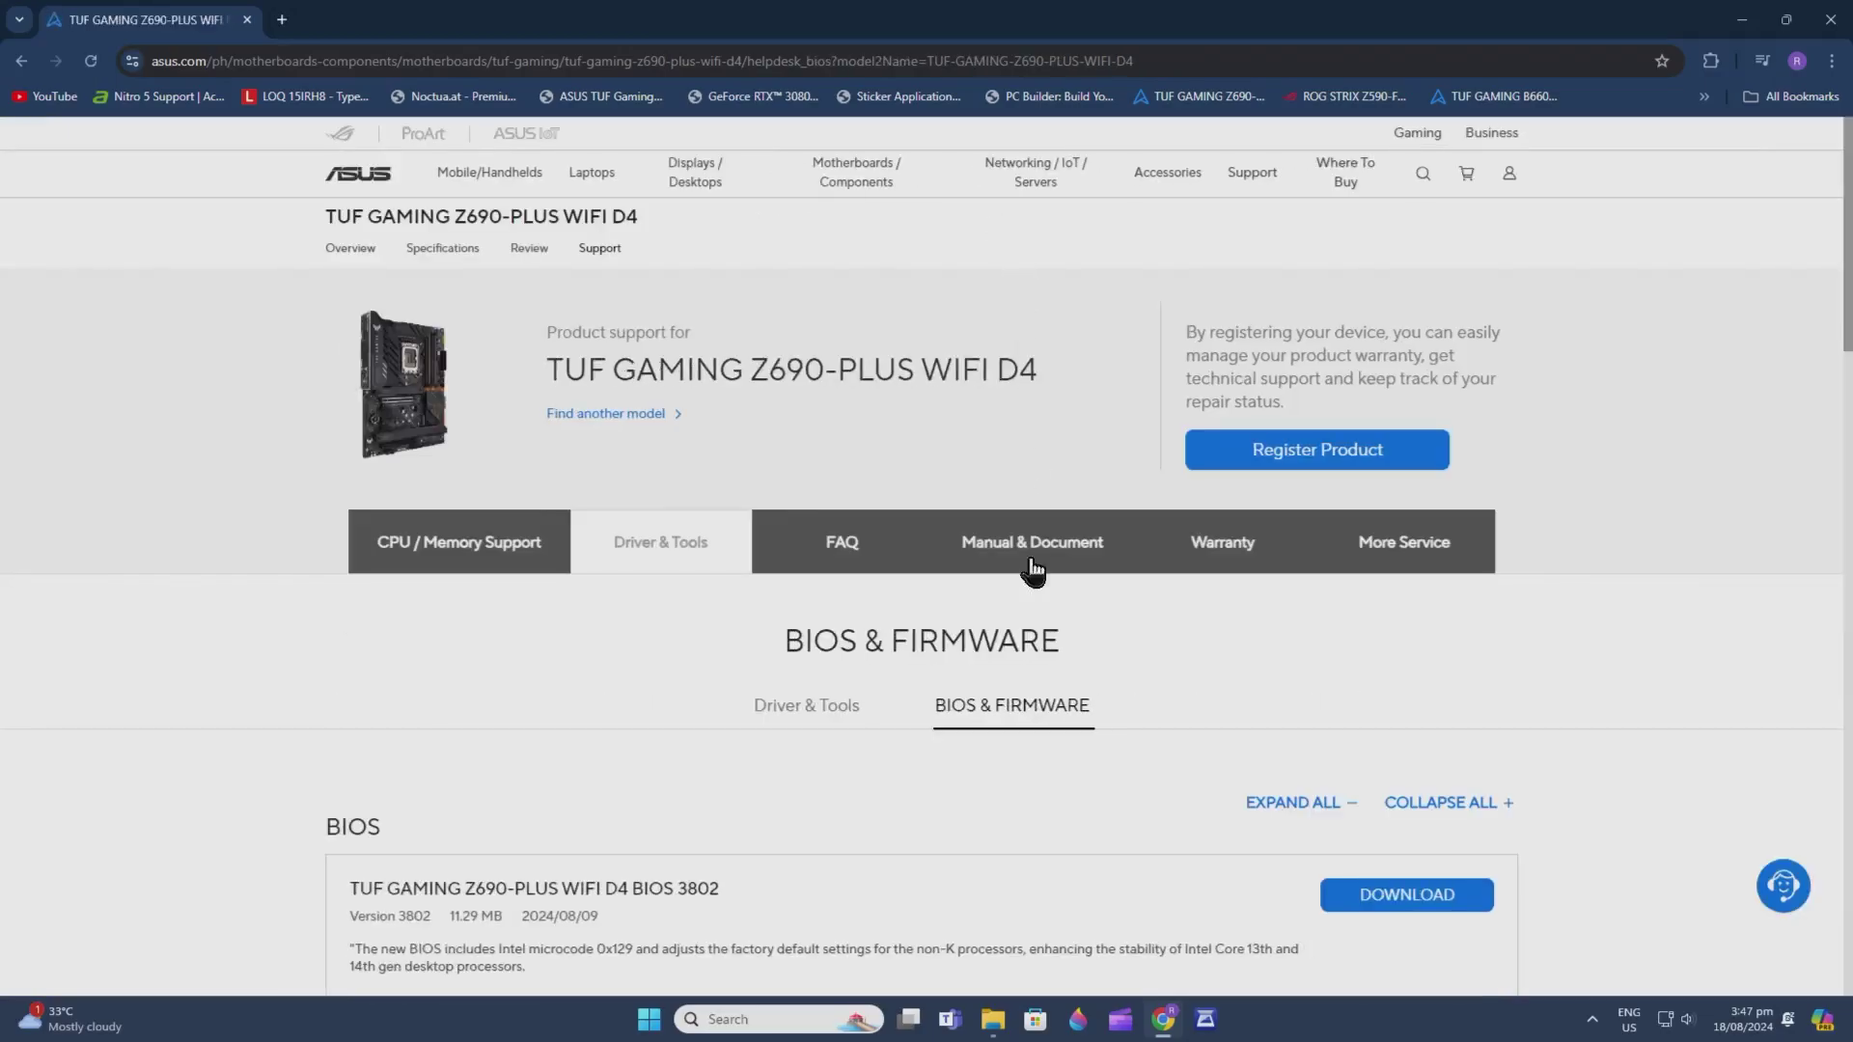
{"action": "scroll", "coordinate": [1036, 786], "scroll_direction": "down", "scroll_amount": 3}
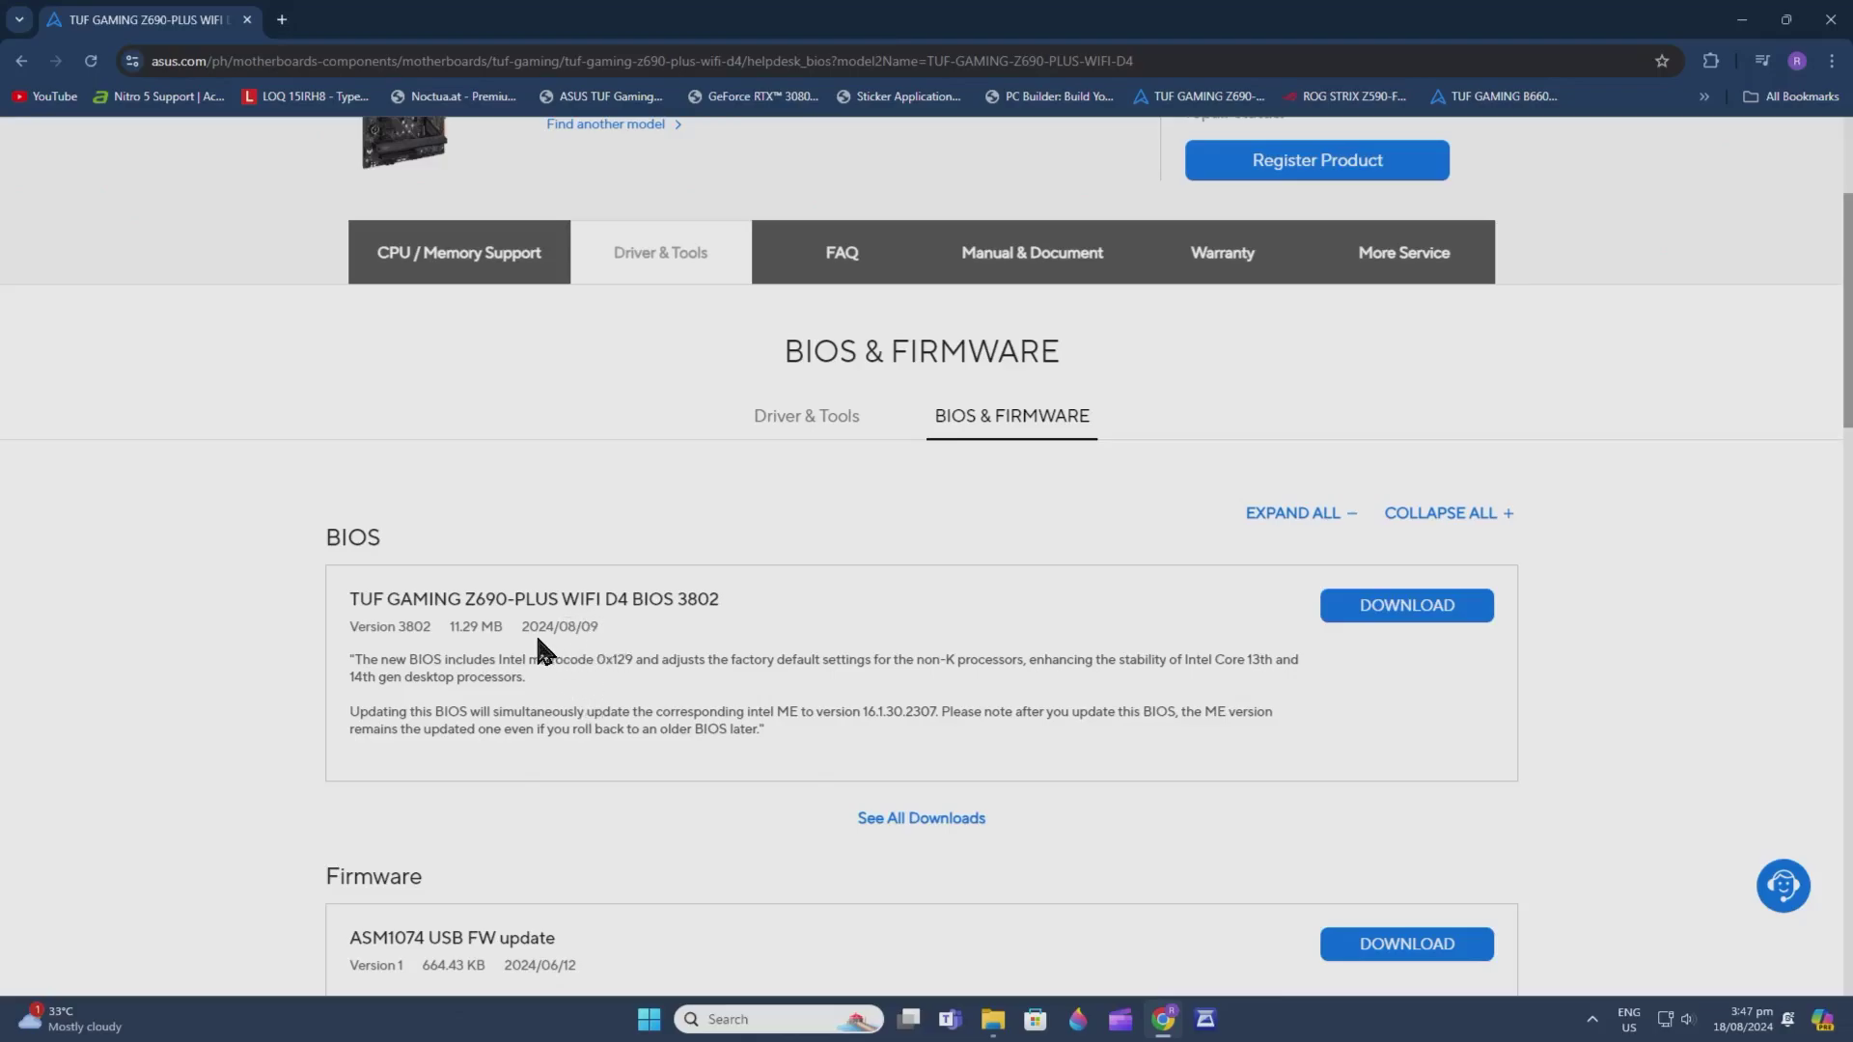
- List all BIOS versions and download the BIOS 3802 zip (11.3 MB)
{"action": "left_click", "coordinate": [892, 819]}
{"action": "scroll", "coordinate": [792, 724], "scroll_direction": "down", "scroll_amount": 2}
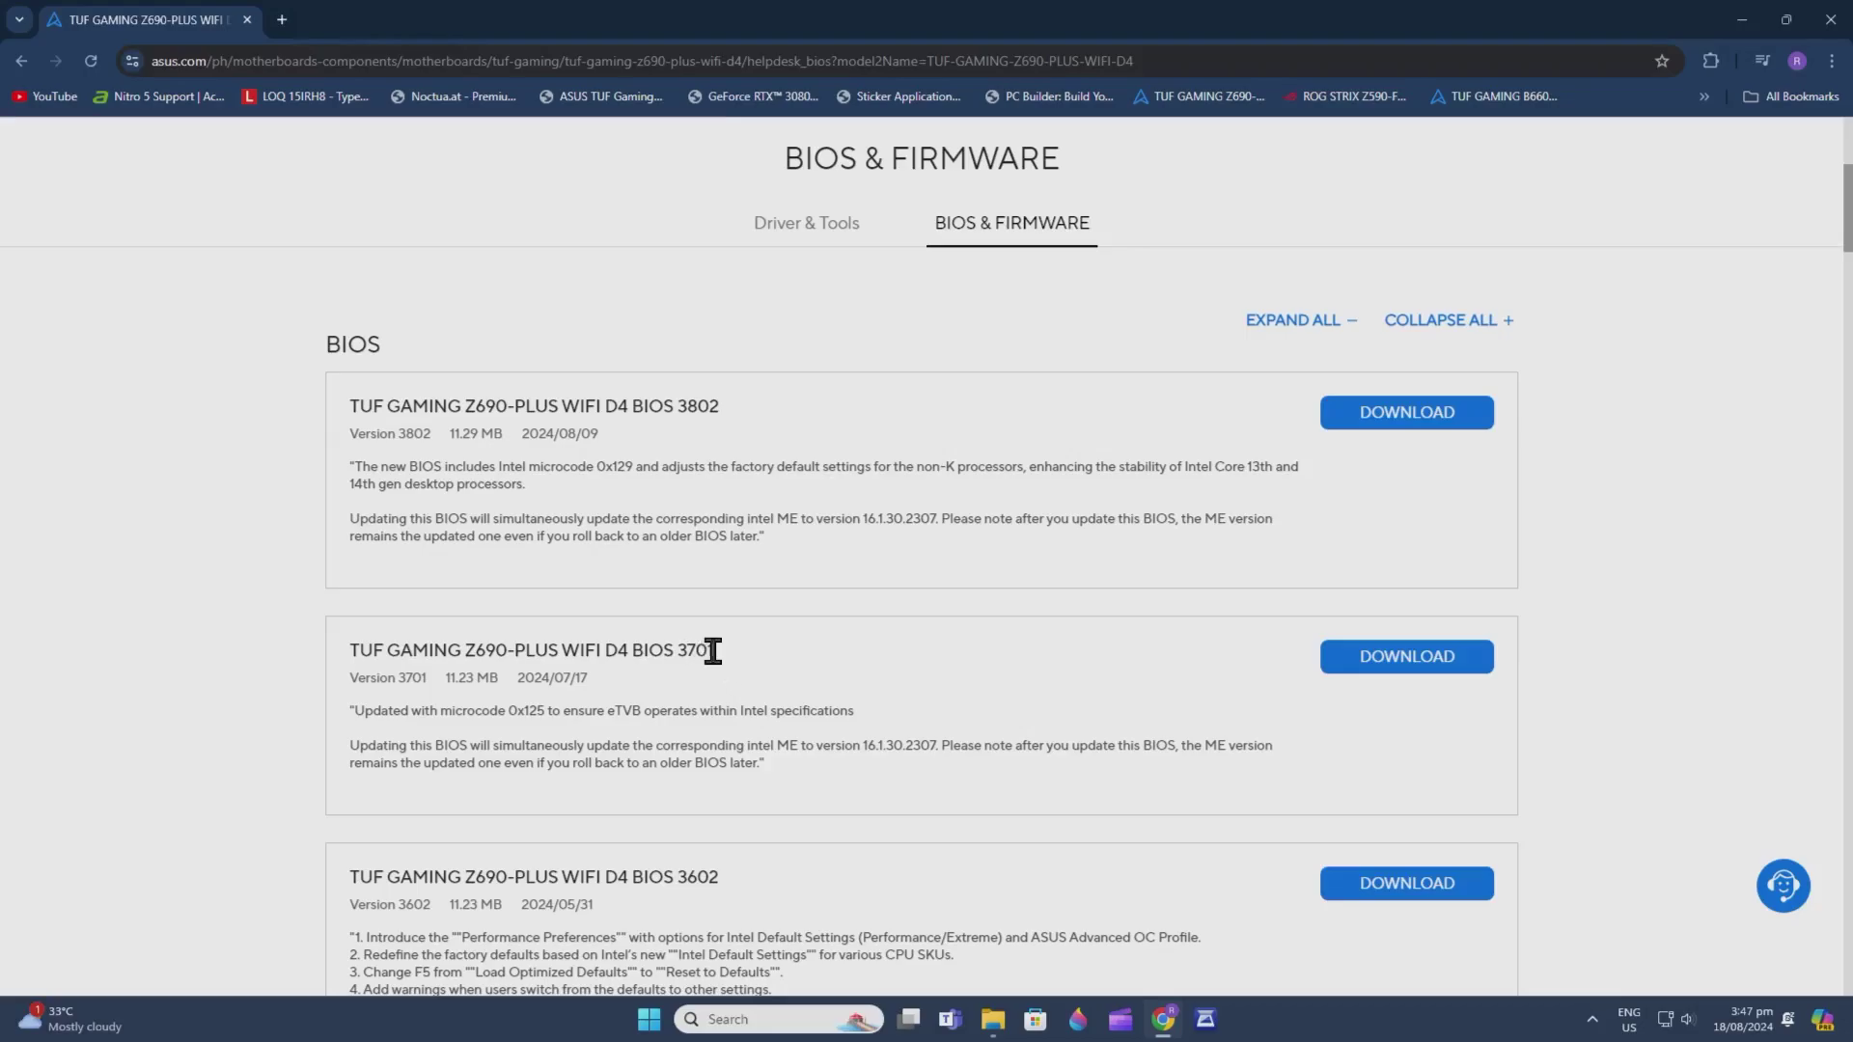
{"action": "left_click_drag", "start_coordinate": [714, 652], "coordinate": [673, 652]}
{"action": "left_click", "coordinate": [751, 707]}
{"action": "left_click", "coordinate": [1405, 421]}
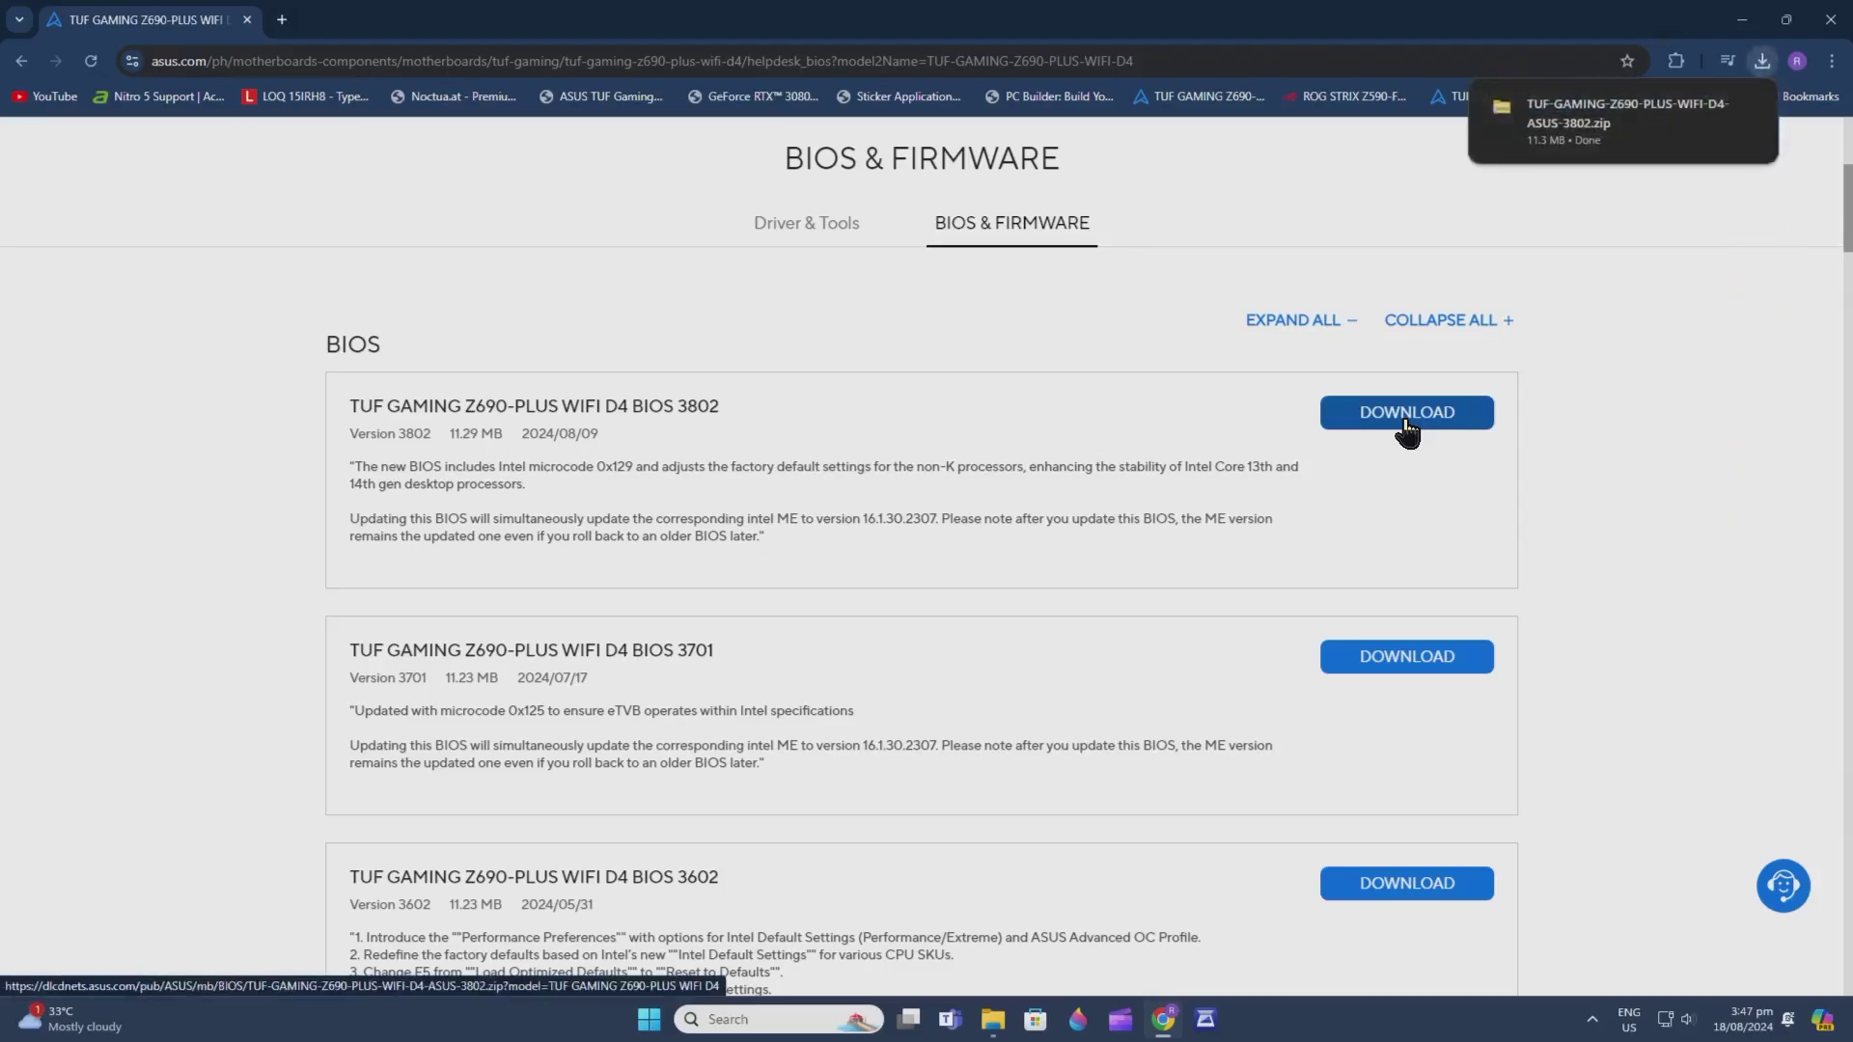
{"action": "mouse_move", "coordinate": [1718, 130]}
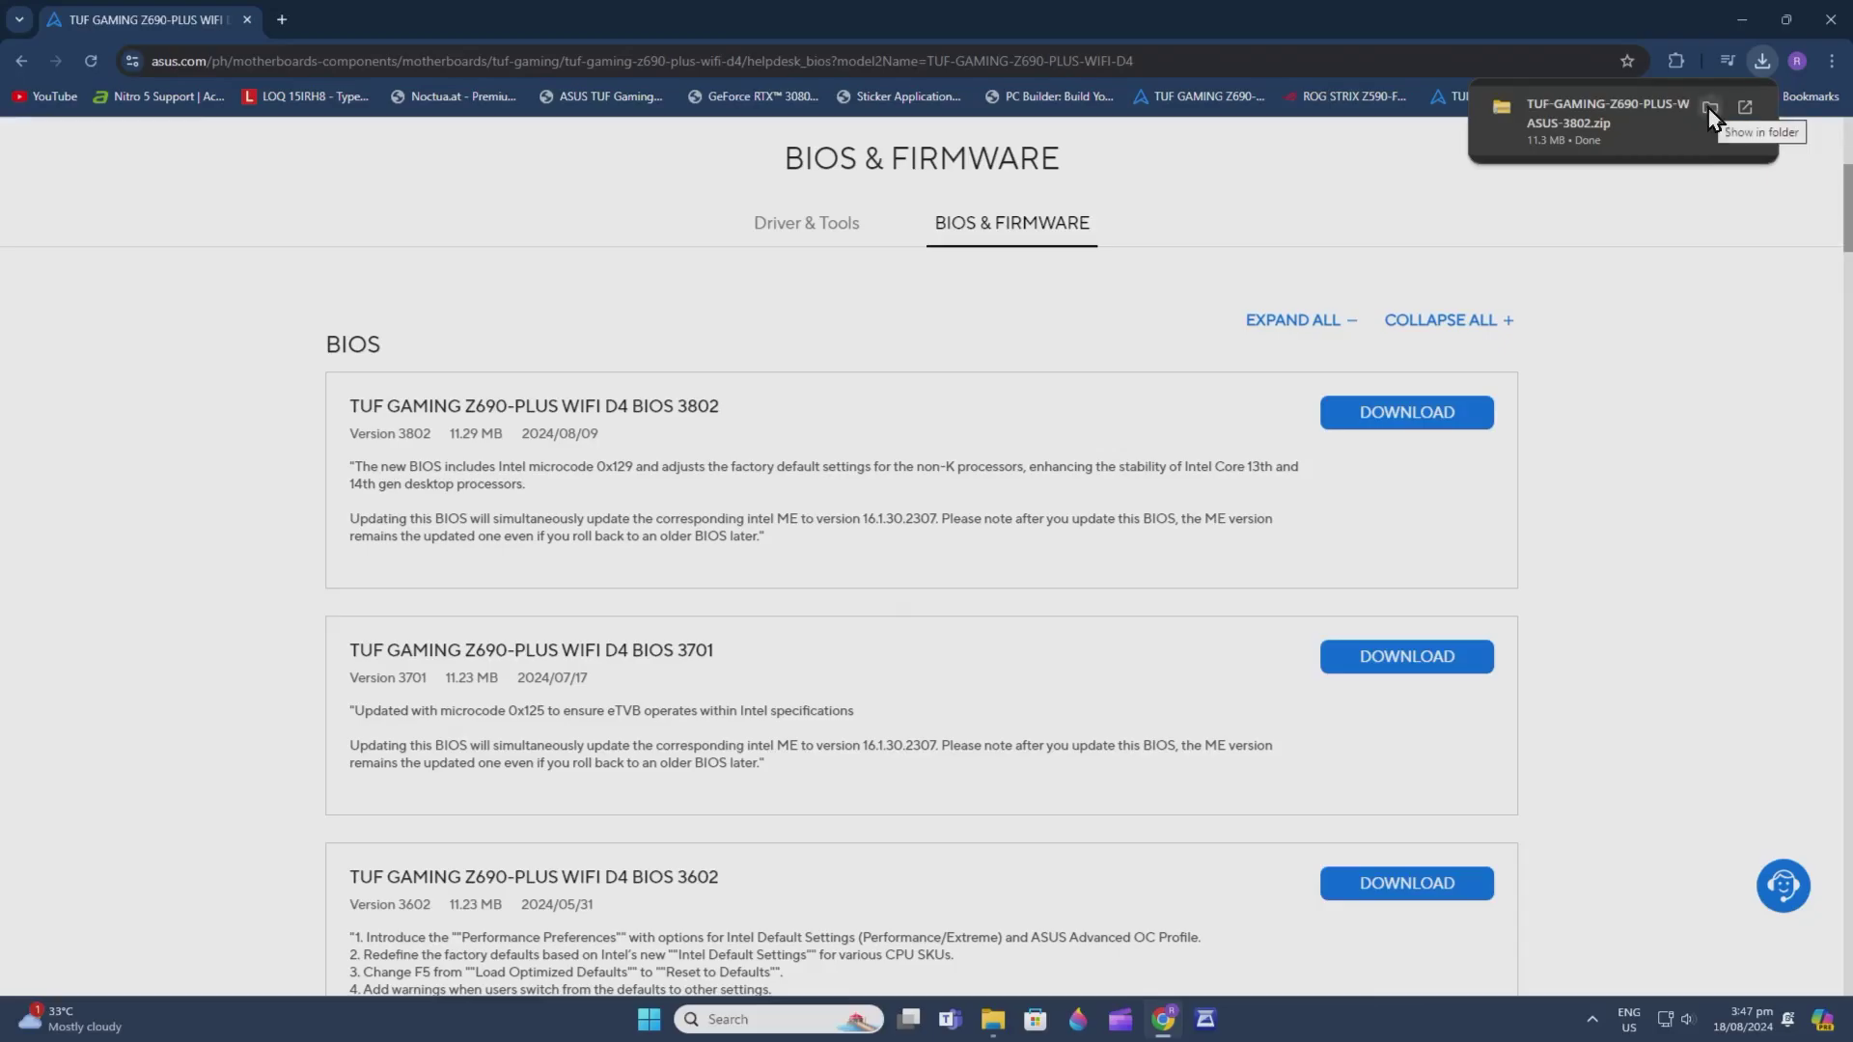
- Copy the downloaded BIOS 3802 zip from Downloads and open the empty USB BIOS (G:) drive
{"action": "left_click", "coordinate": [1710, 108]}
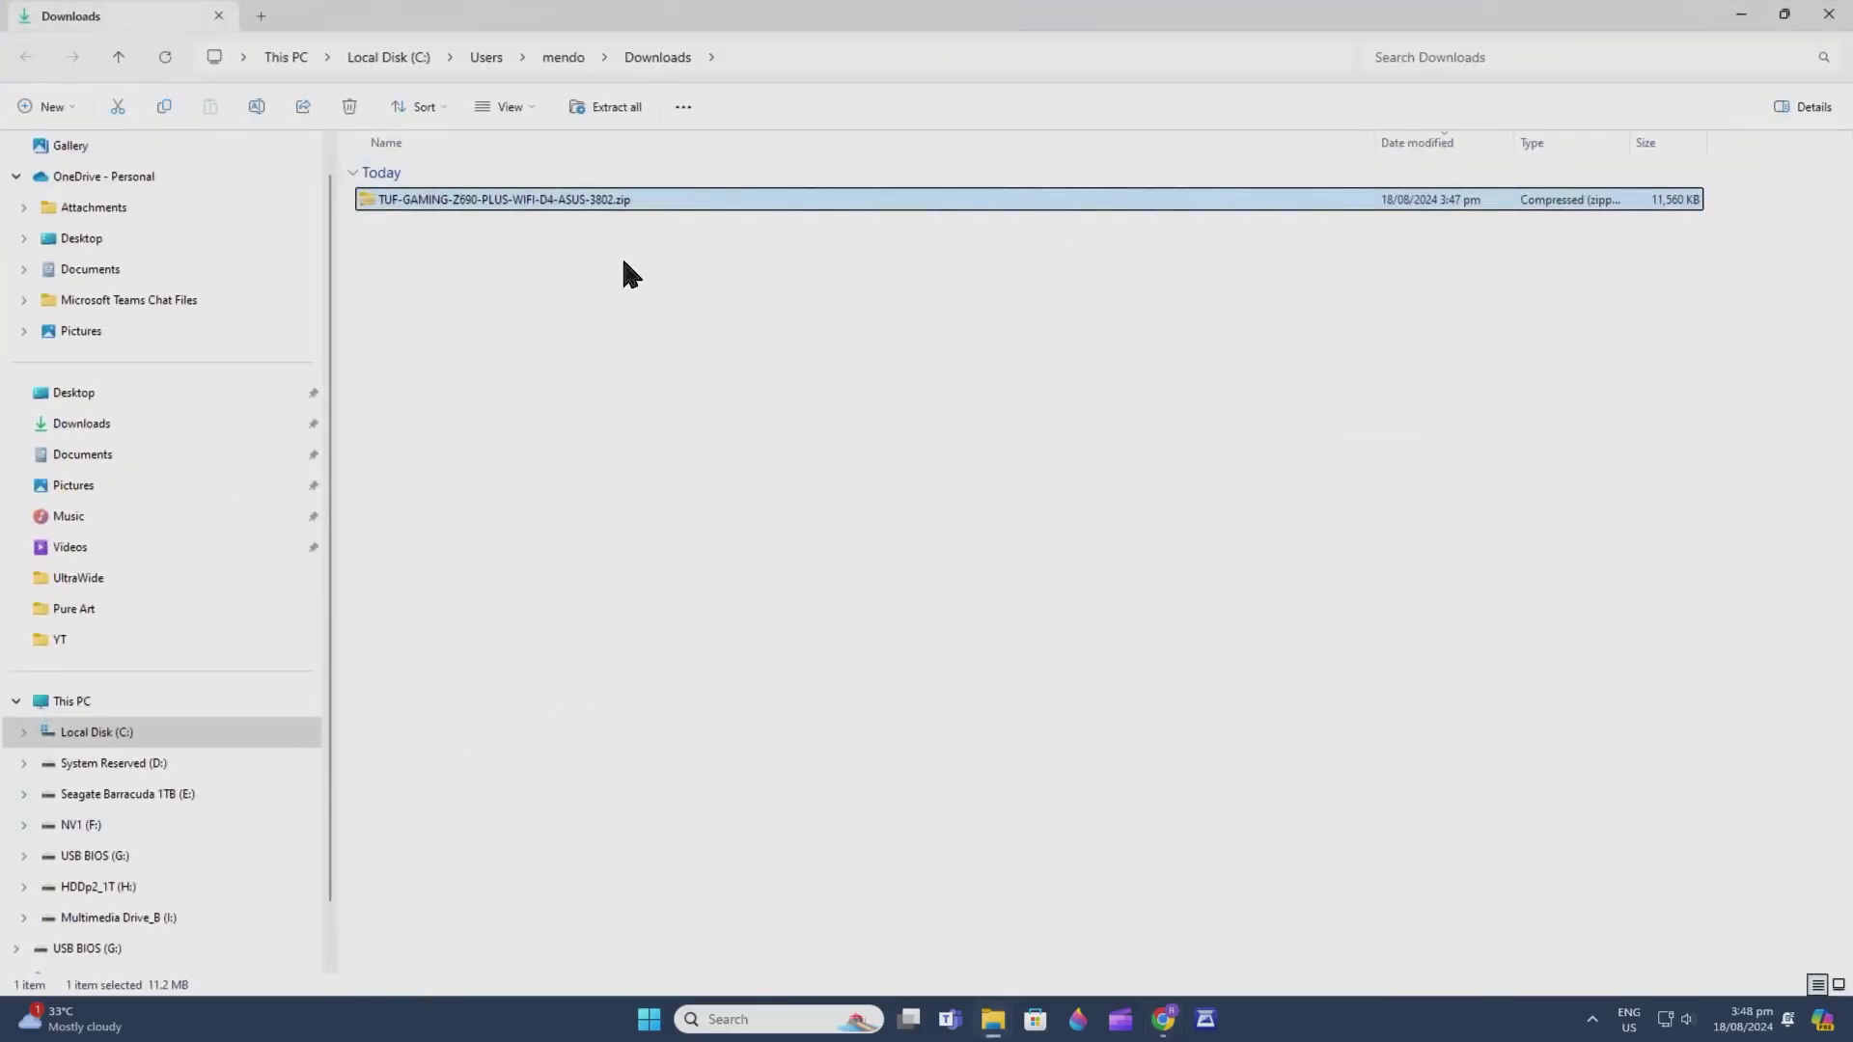
{"action": "right_click", "coordinate": [592, 206]}
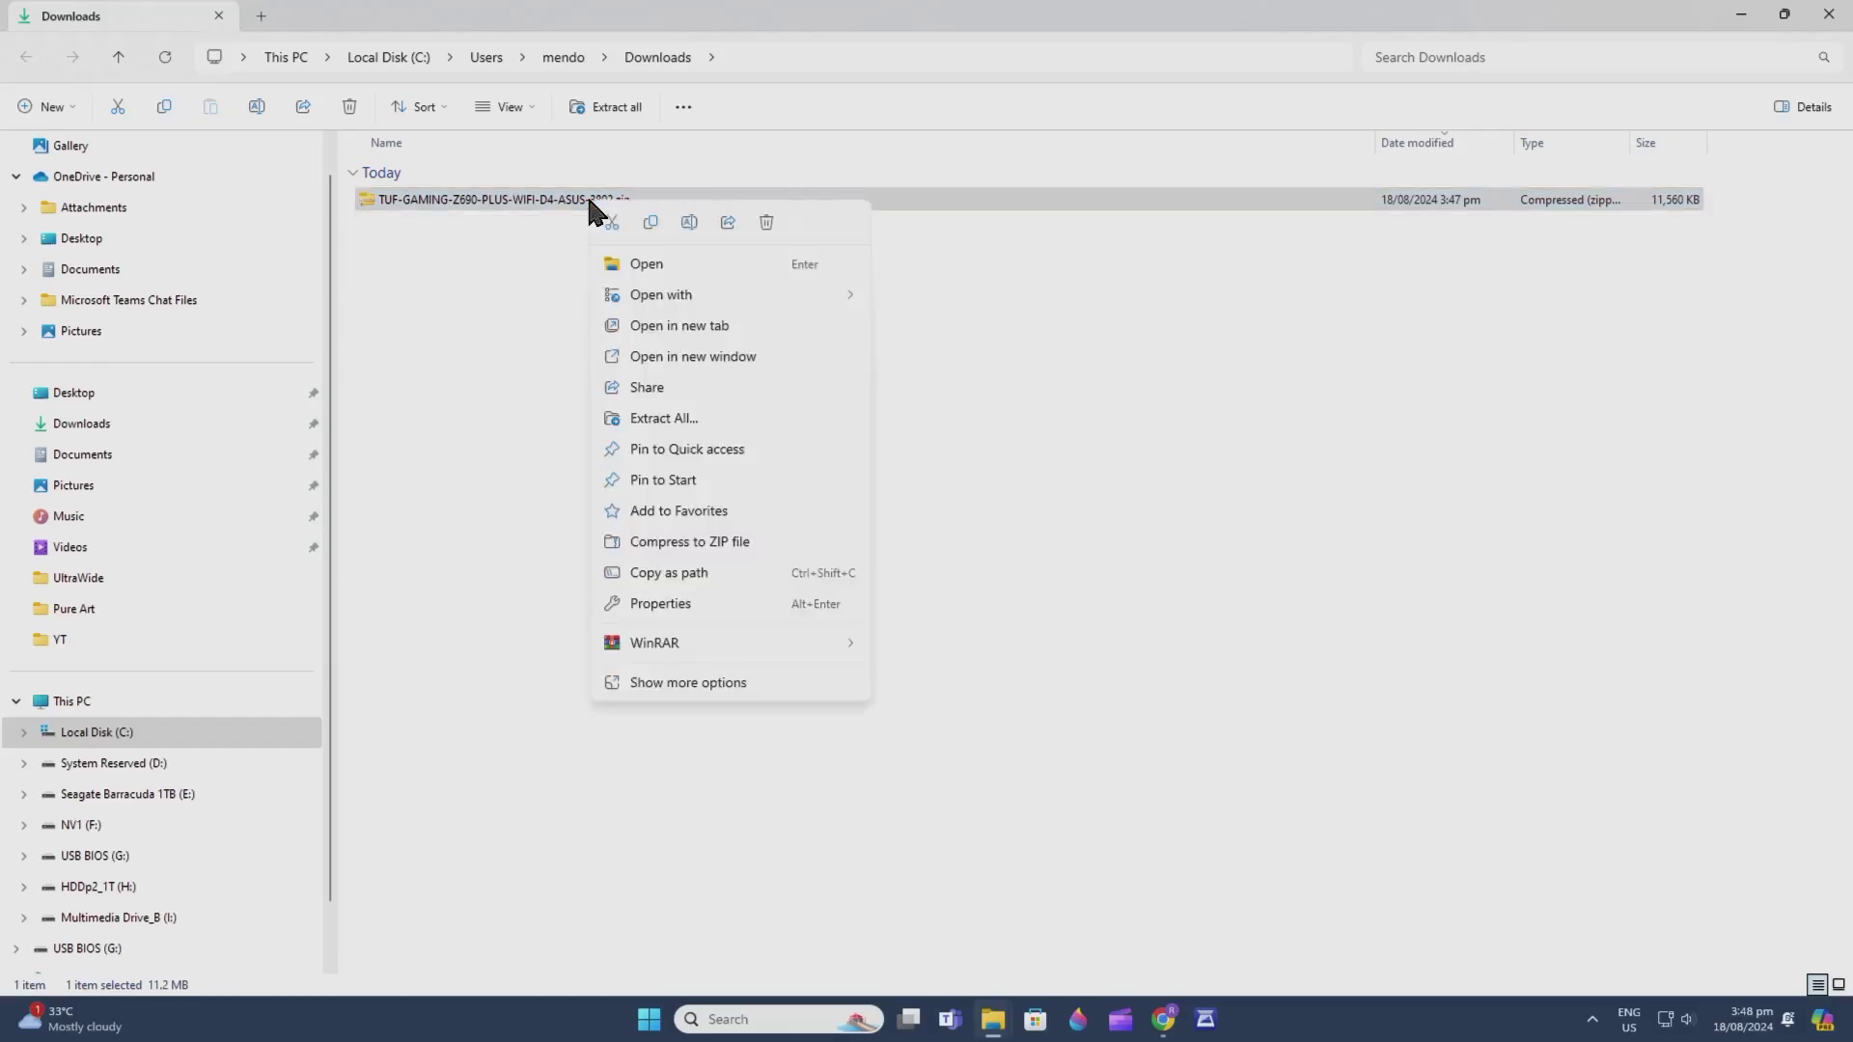
{"action": "left_click", "coordinate": [649, 223]}
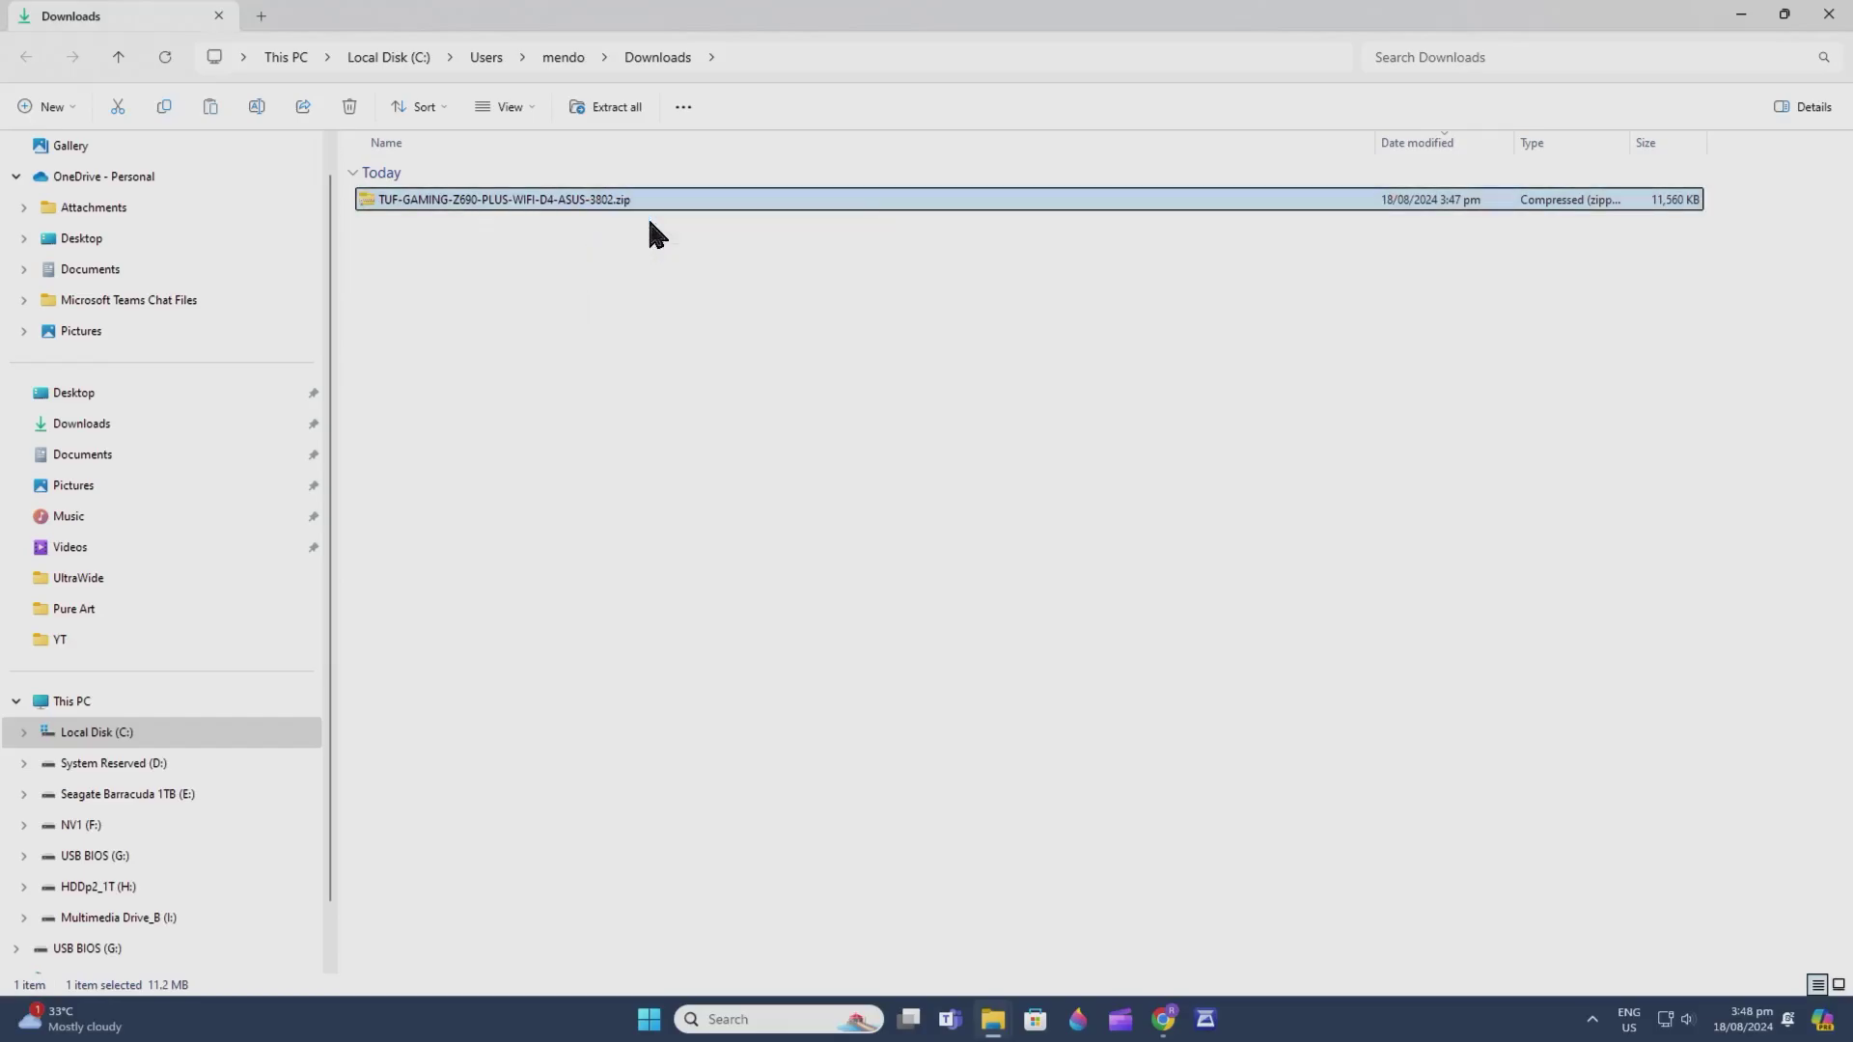
{"action": "left_click", "coordinate": [73, 703]}
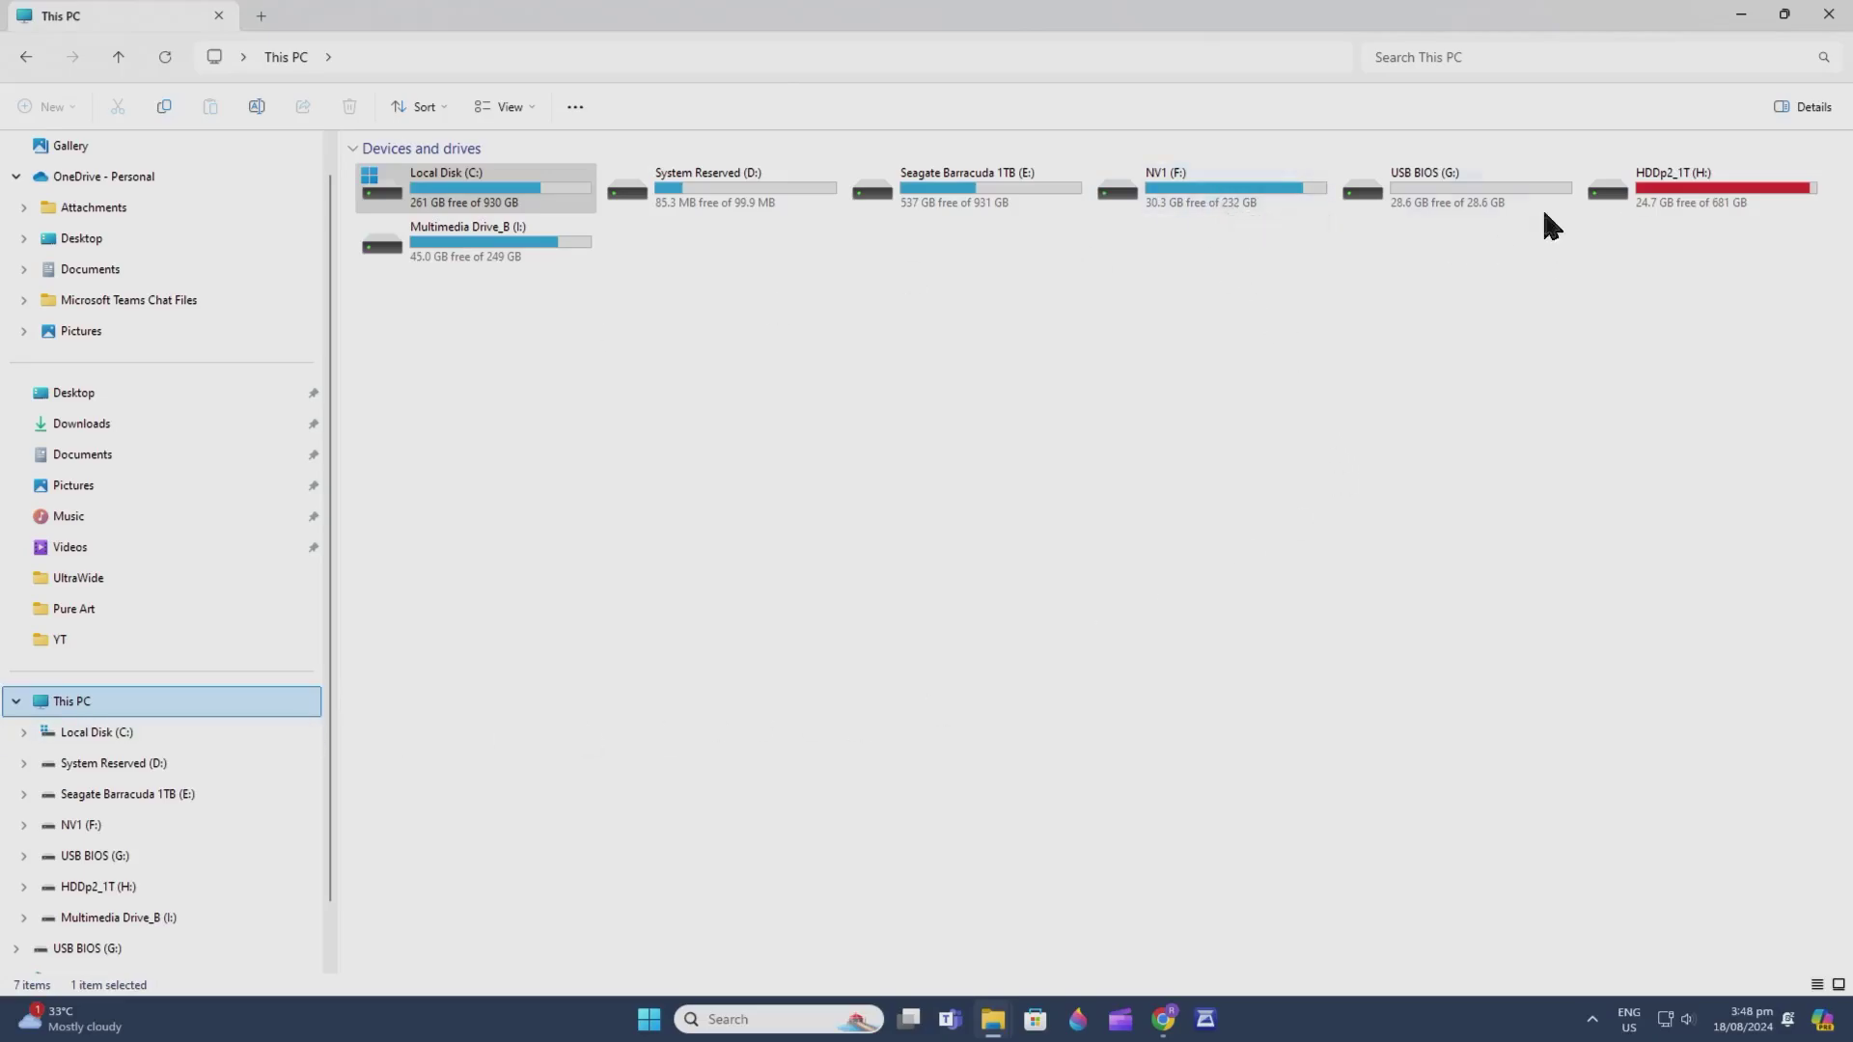
{"action": "double_click", "coordinate": [1475, 185]}
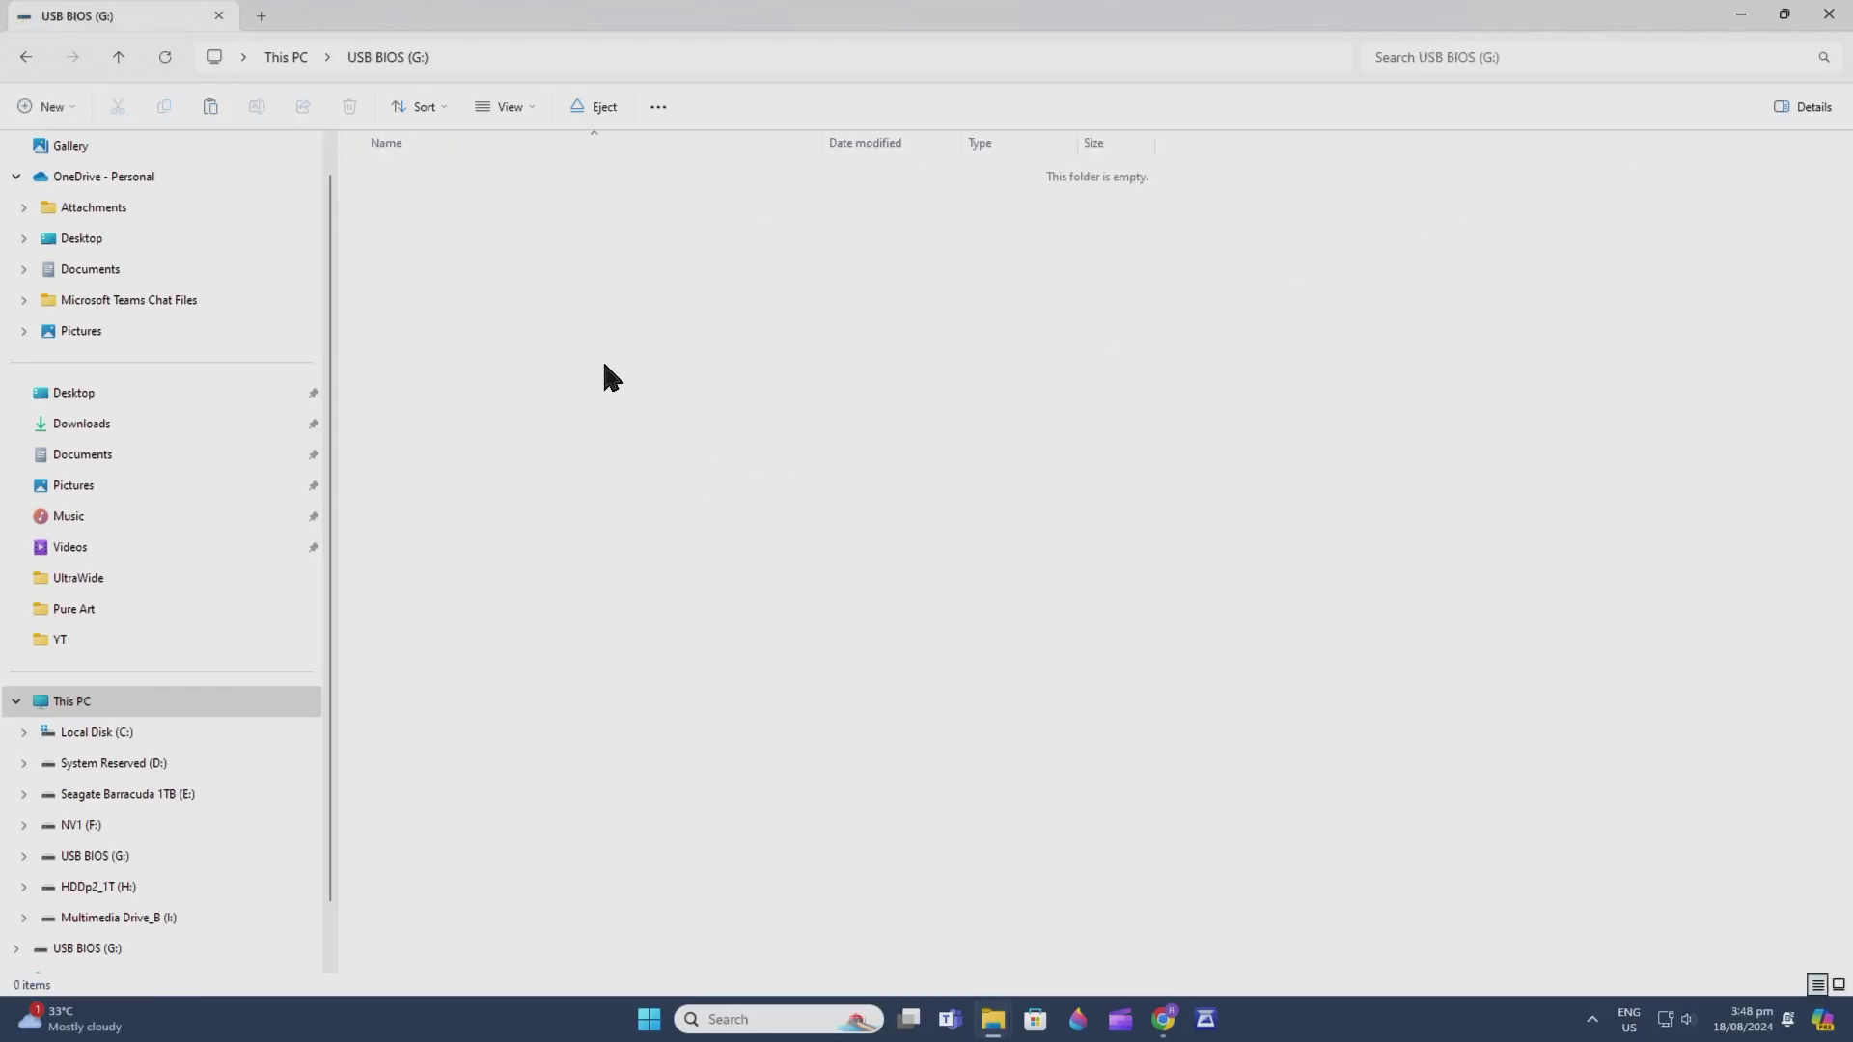
{"action": "right_click", "coordinate": [491, 285]}
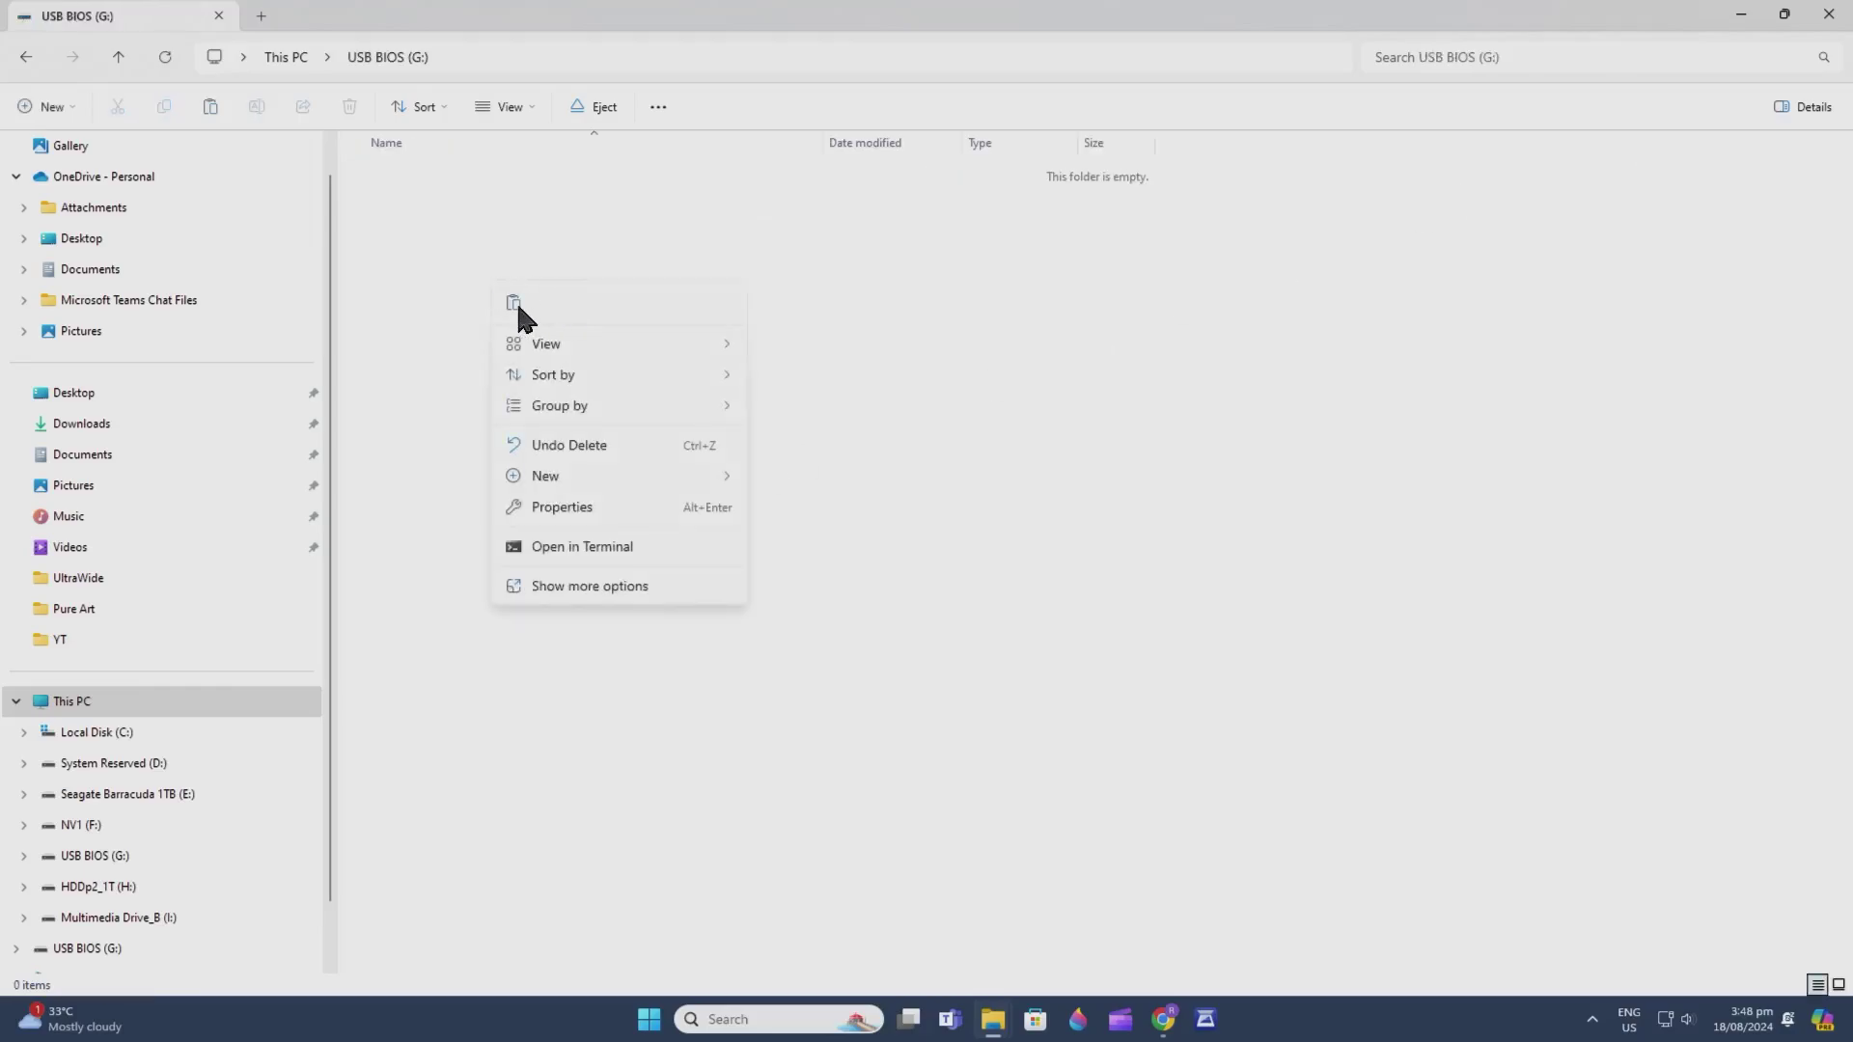
- Paste the BIOS 3802 zip onto G: and extract it into a folder there
{"action": "left_click", "coordinate": [514, 304]}
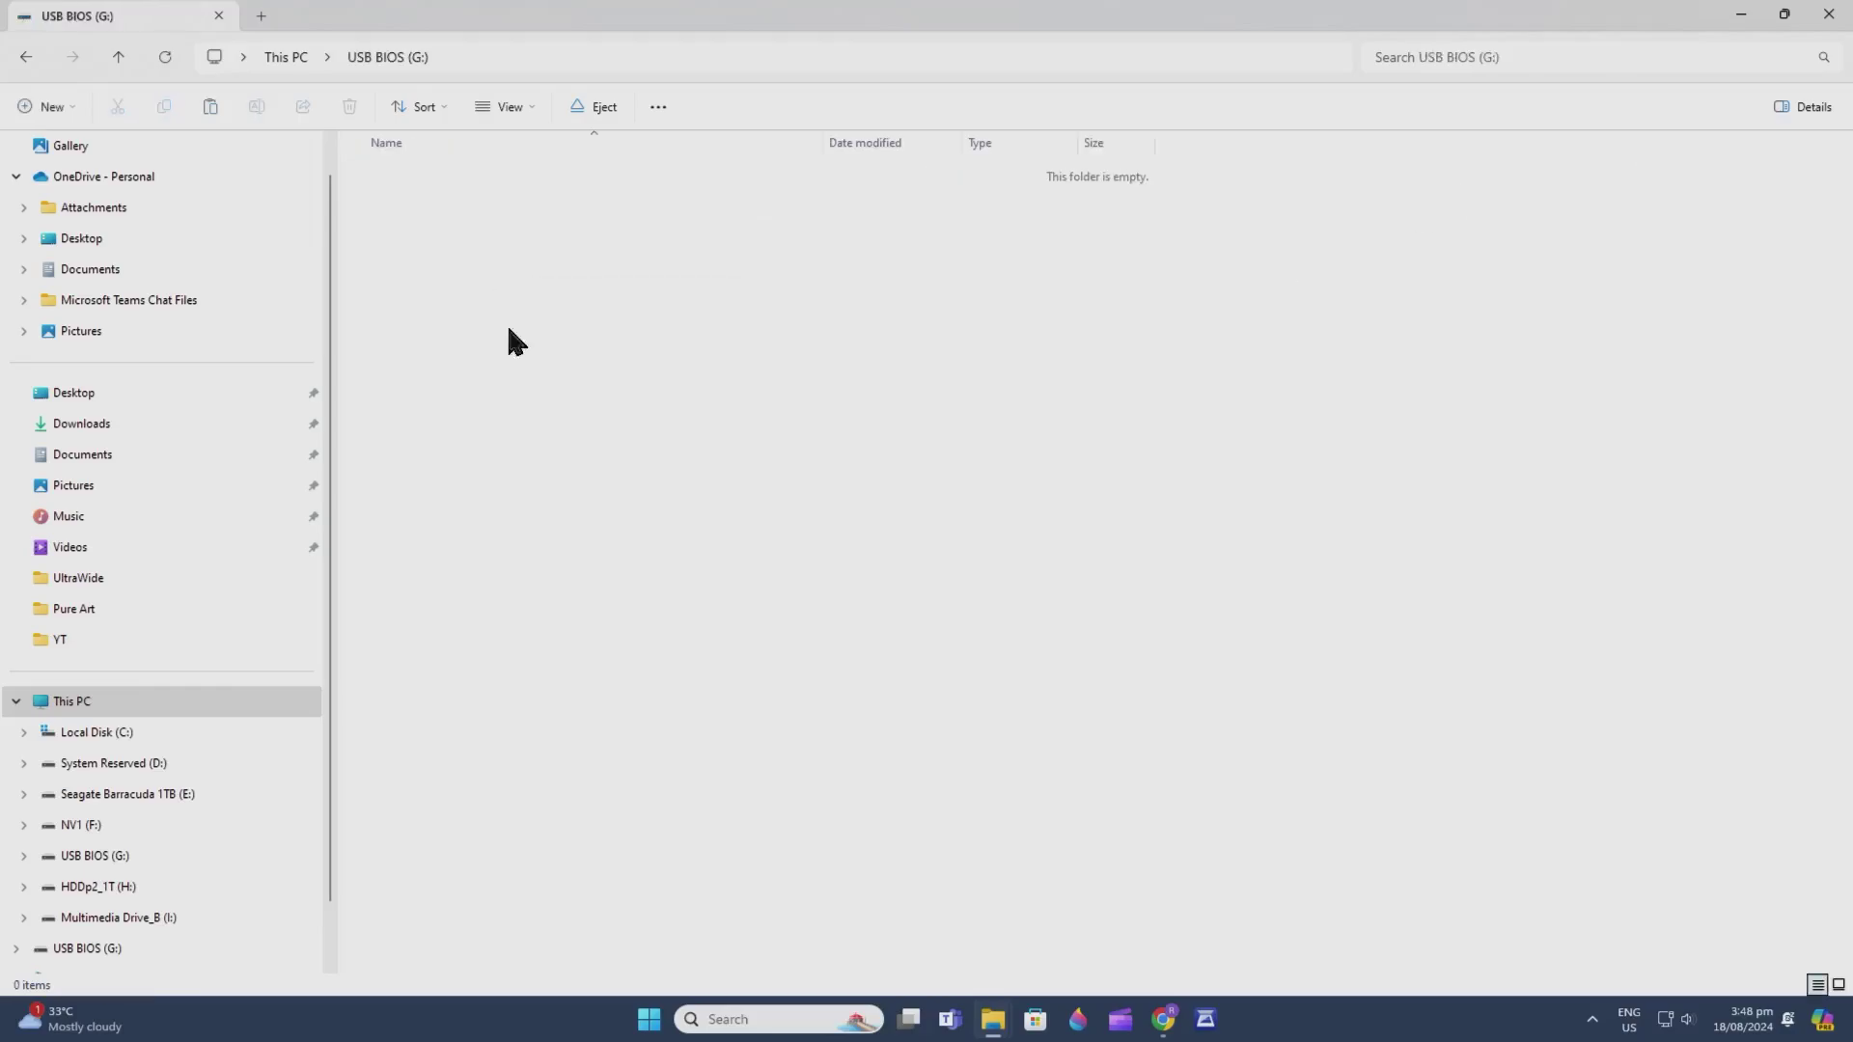
{"action": "left_click", "coordinate": [566, 455]}
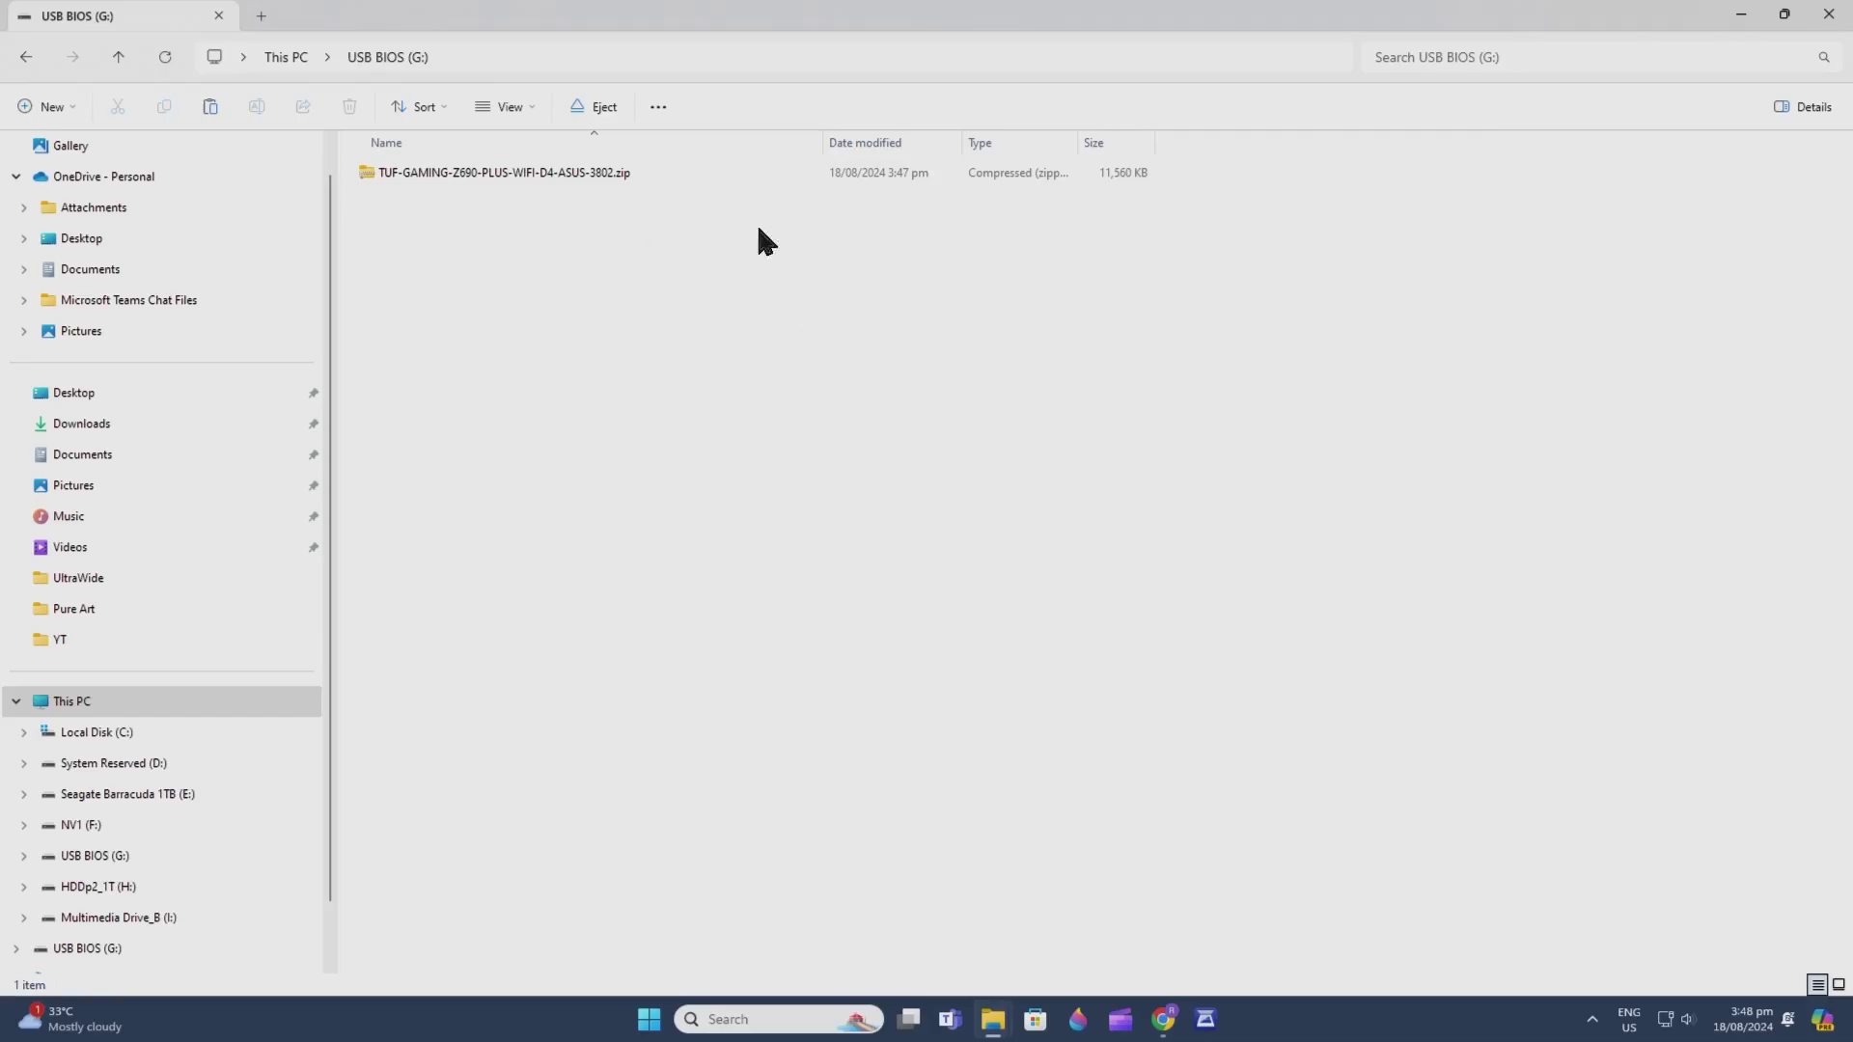
{"action": "right_click", "coordinate": [593, 177]}
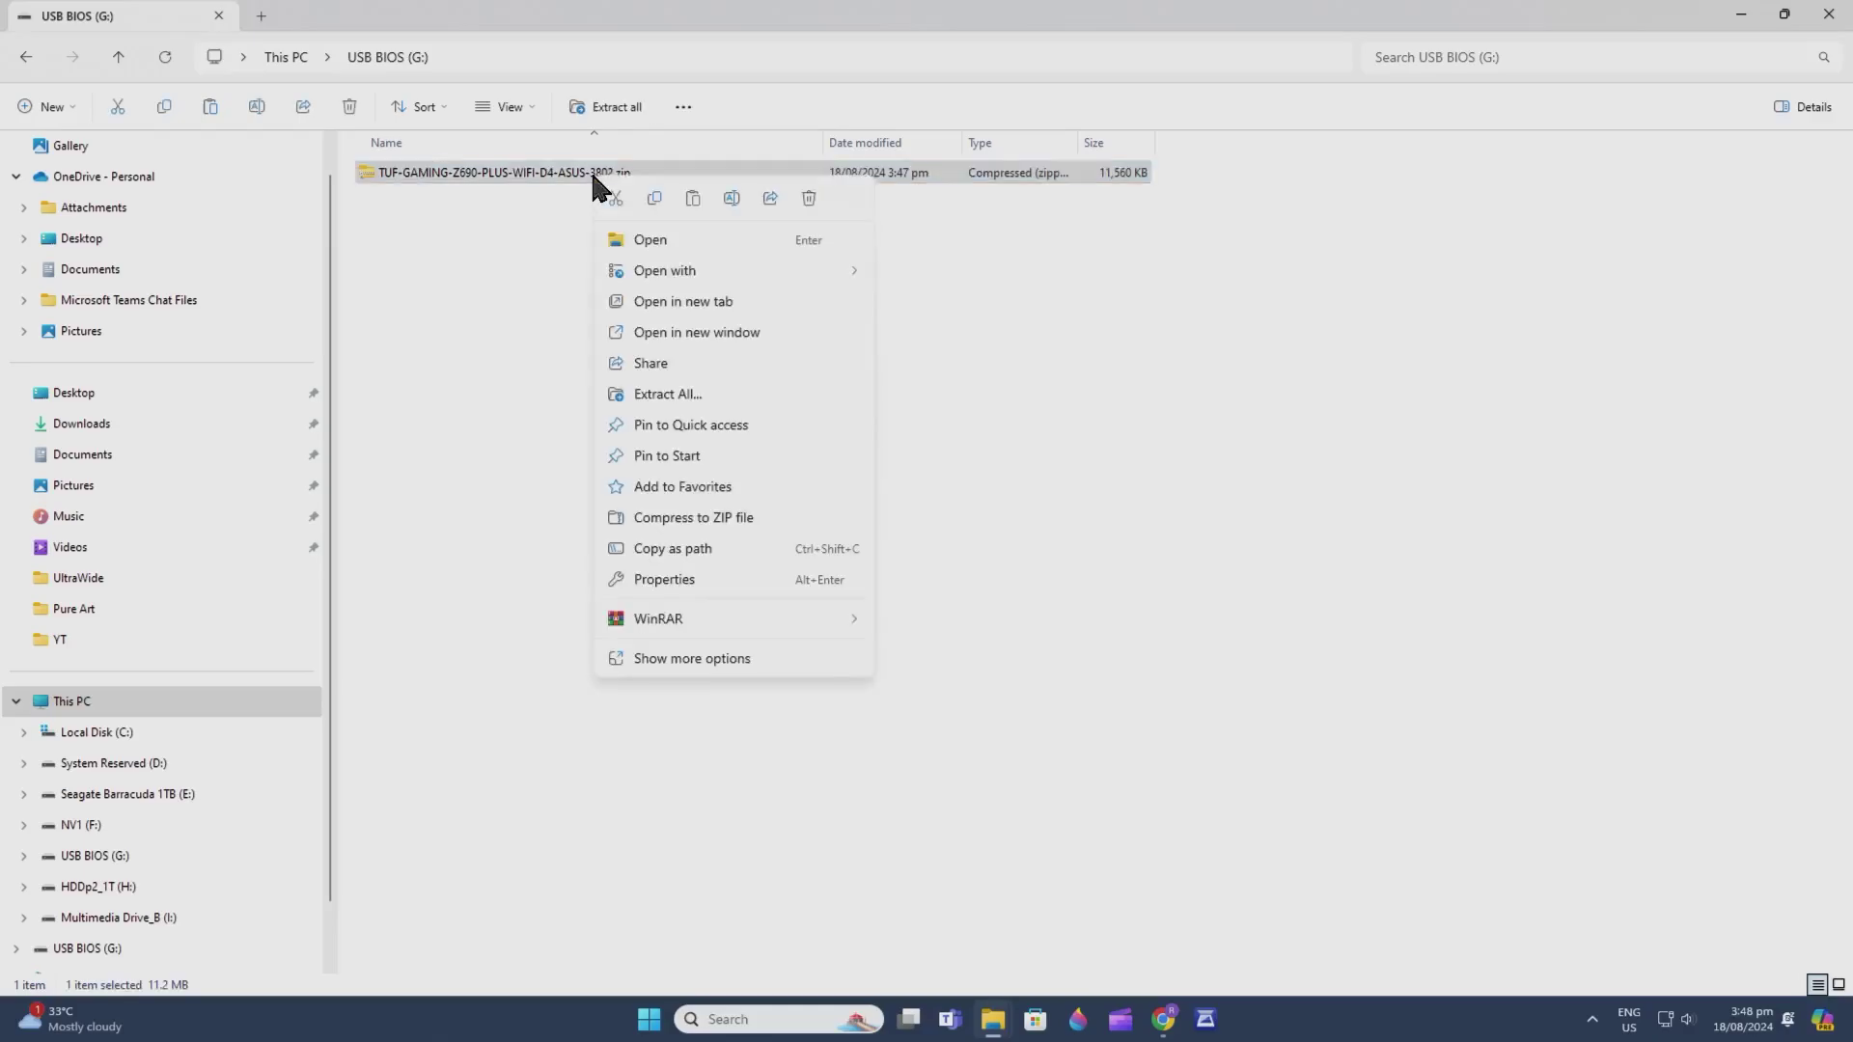
{"action": "left_click", "coordinate": [681, 392]}
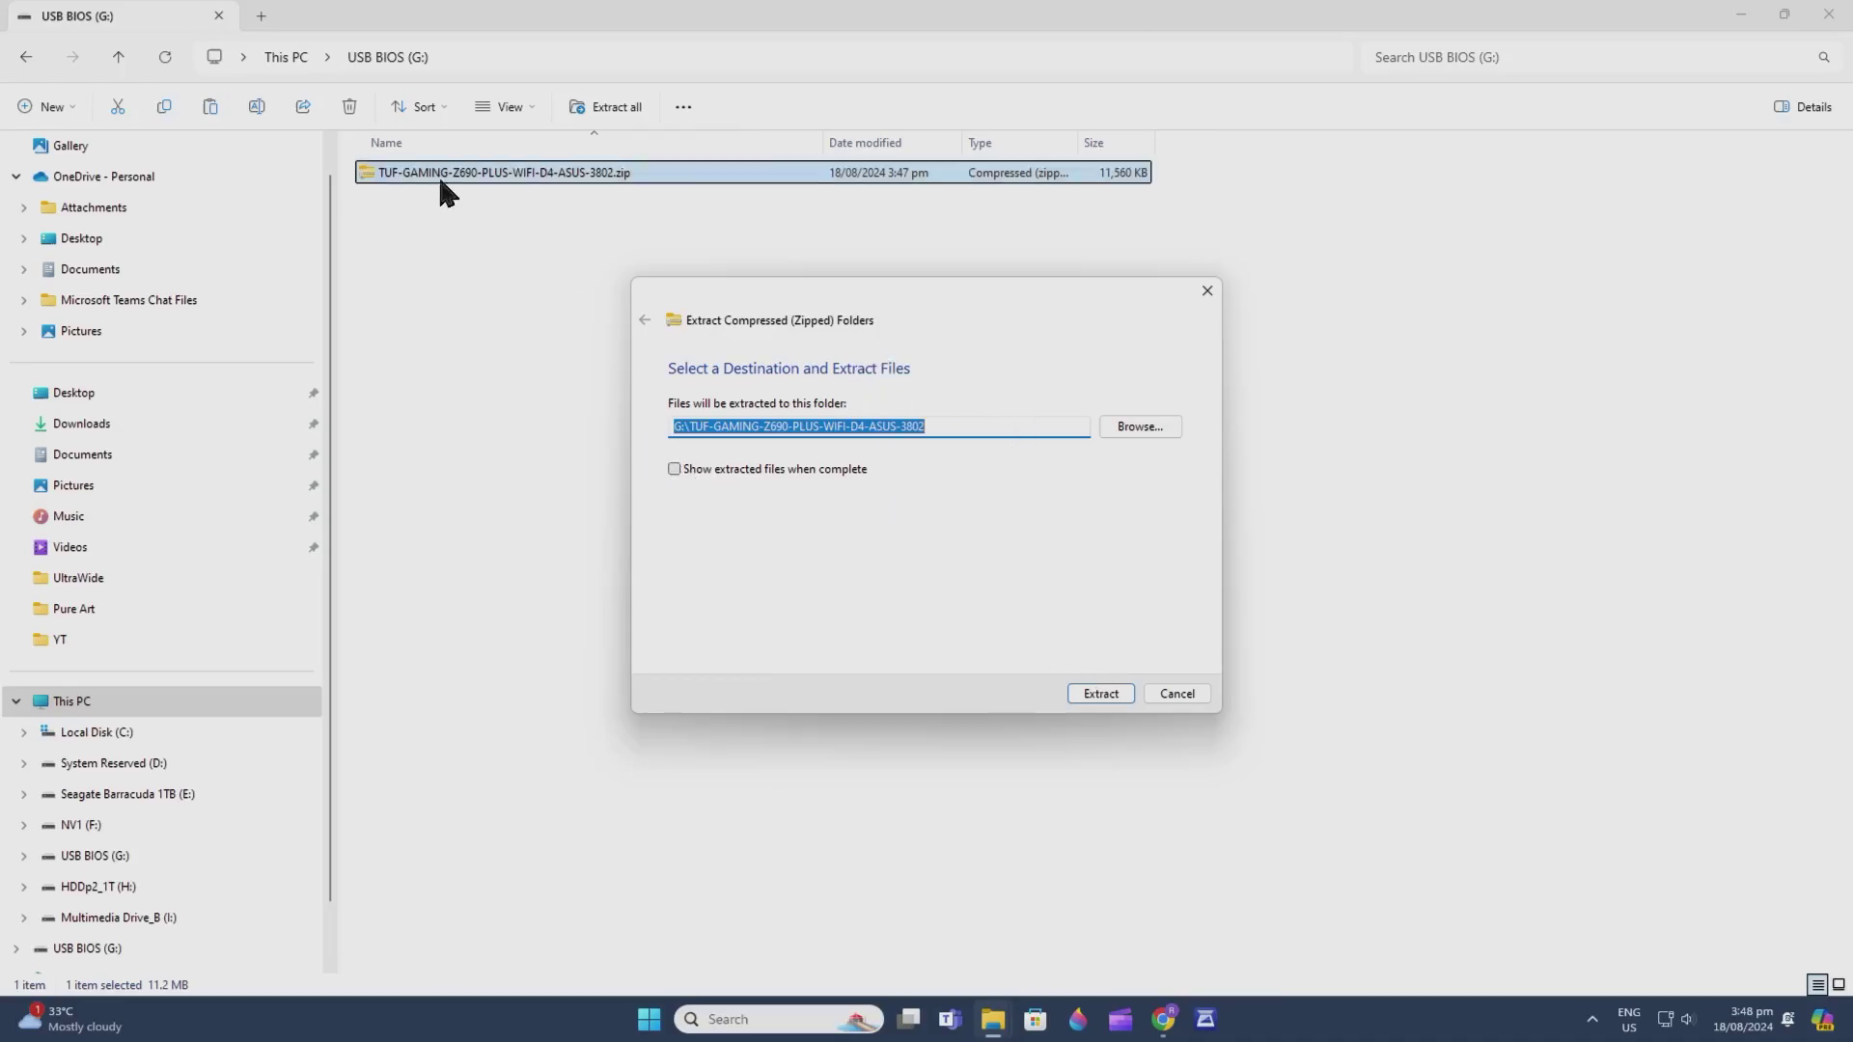
{"action": "left_click", "coordinate": [1099, 693]}
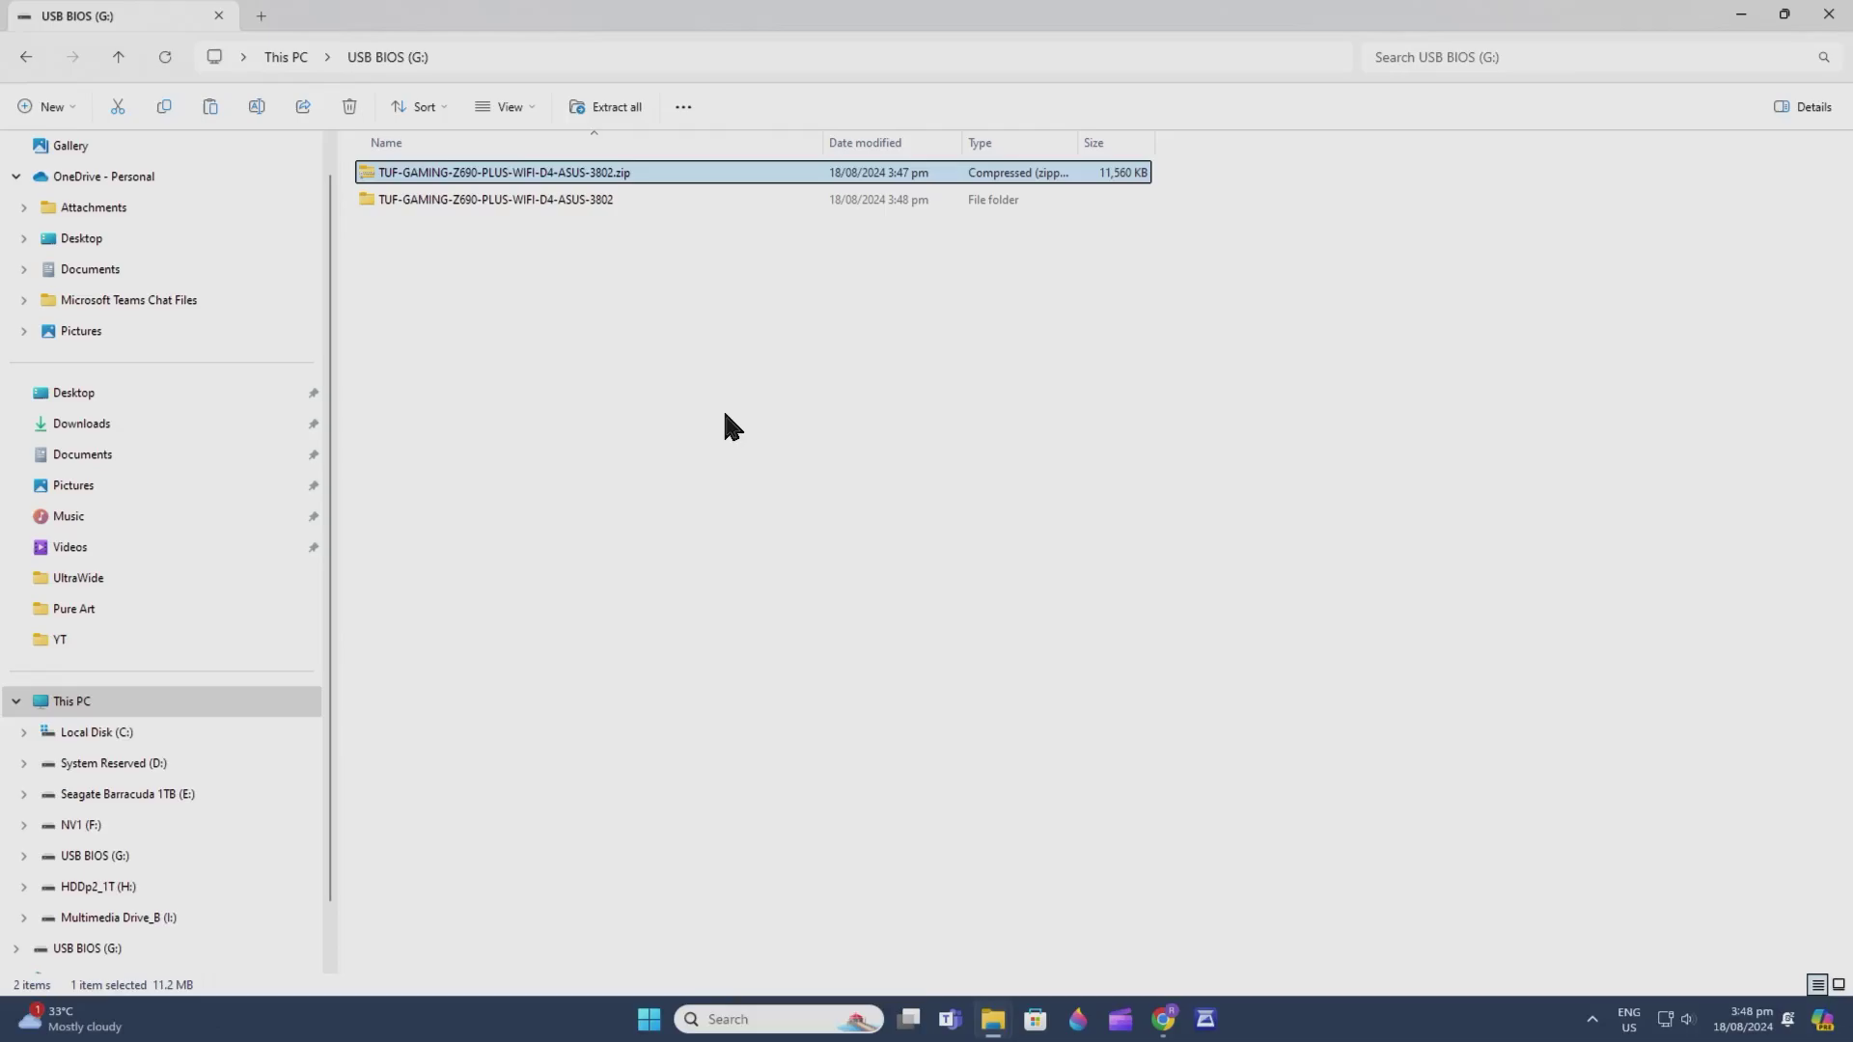
- Permanently delete the leftover zip from G:
{"action": "right_click", "coordinate": [591, 173]}
{"action": "left_click", "coordinate": [808, 187]}
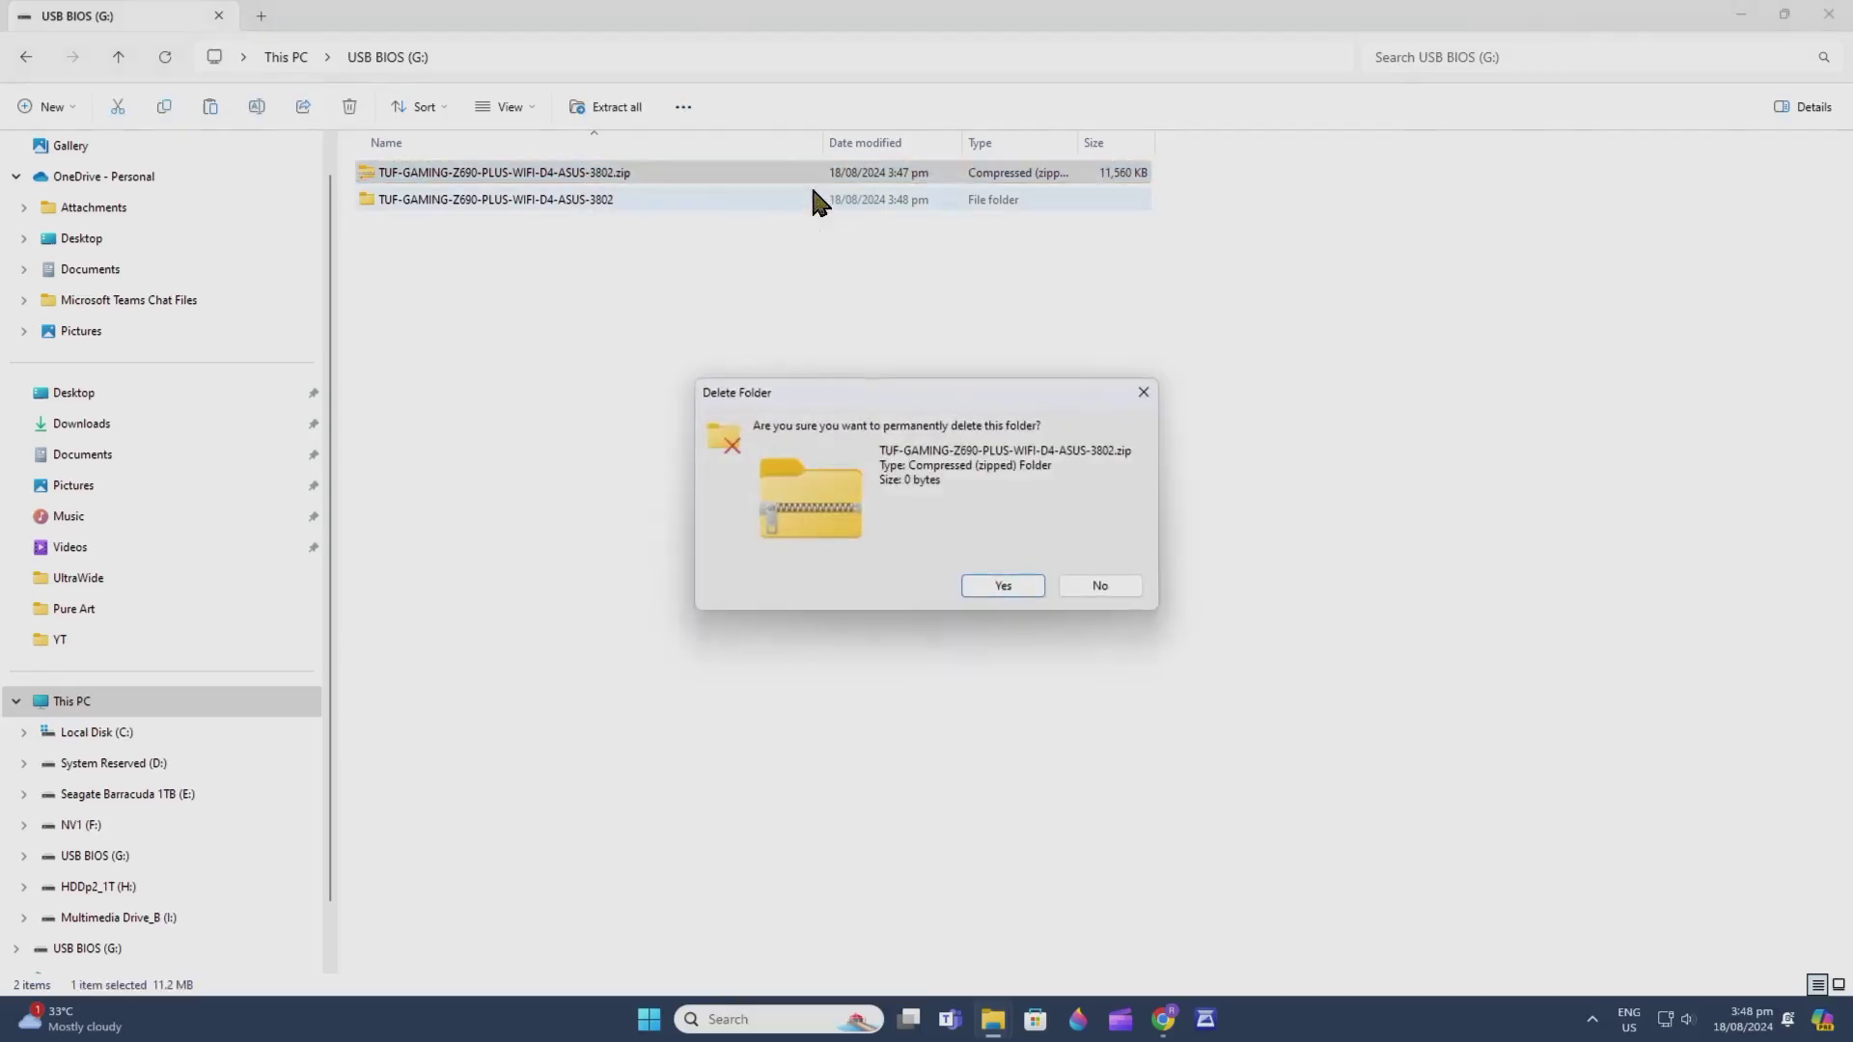
{"action": "left_click", "coordinate": [1010, 581]}
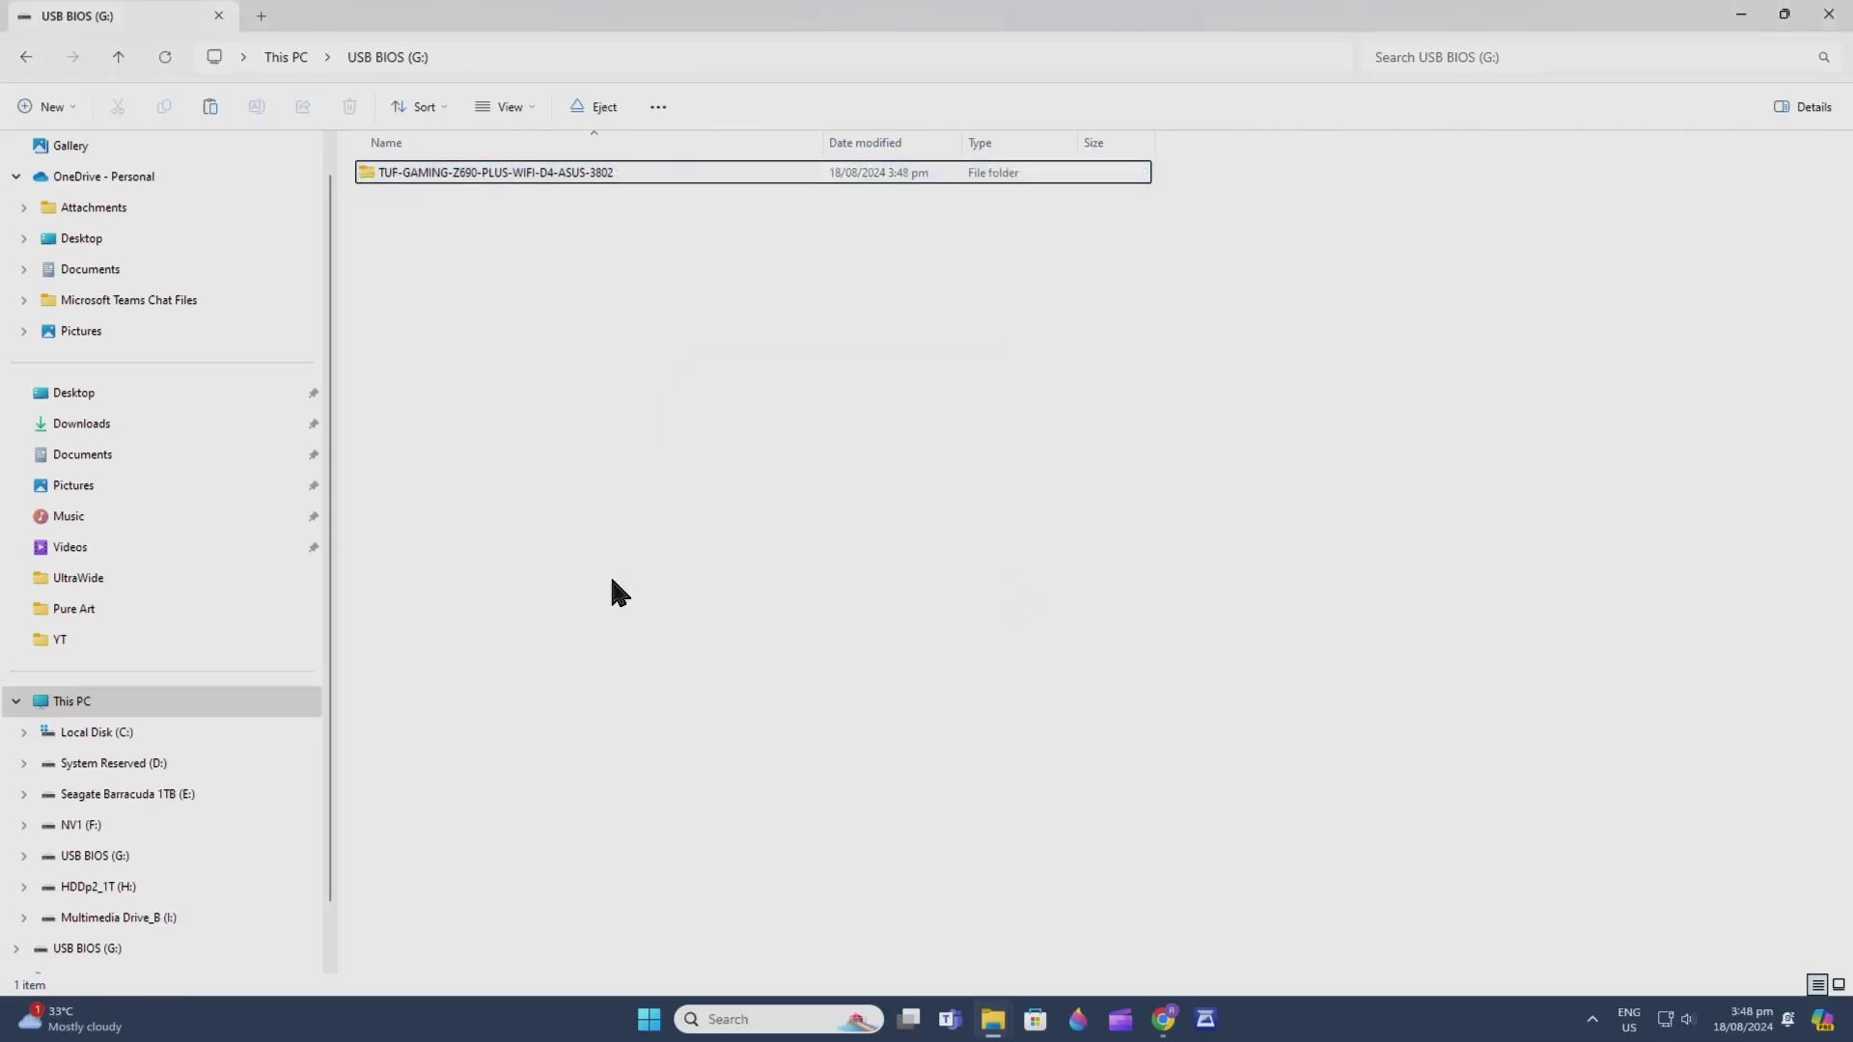
- Open the TUF-GAMING-Z690-PLUS-WIFI-D4-ASUS-3802 folder and widen the Name column to show full file names
{"action": "double_click", "coordinate": [568, 174]}
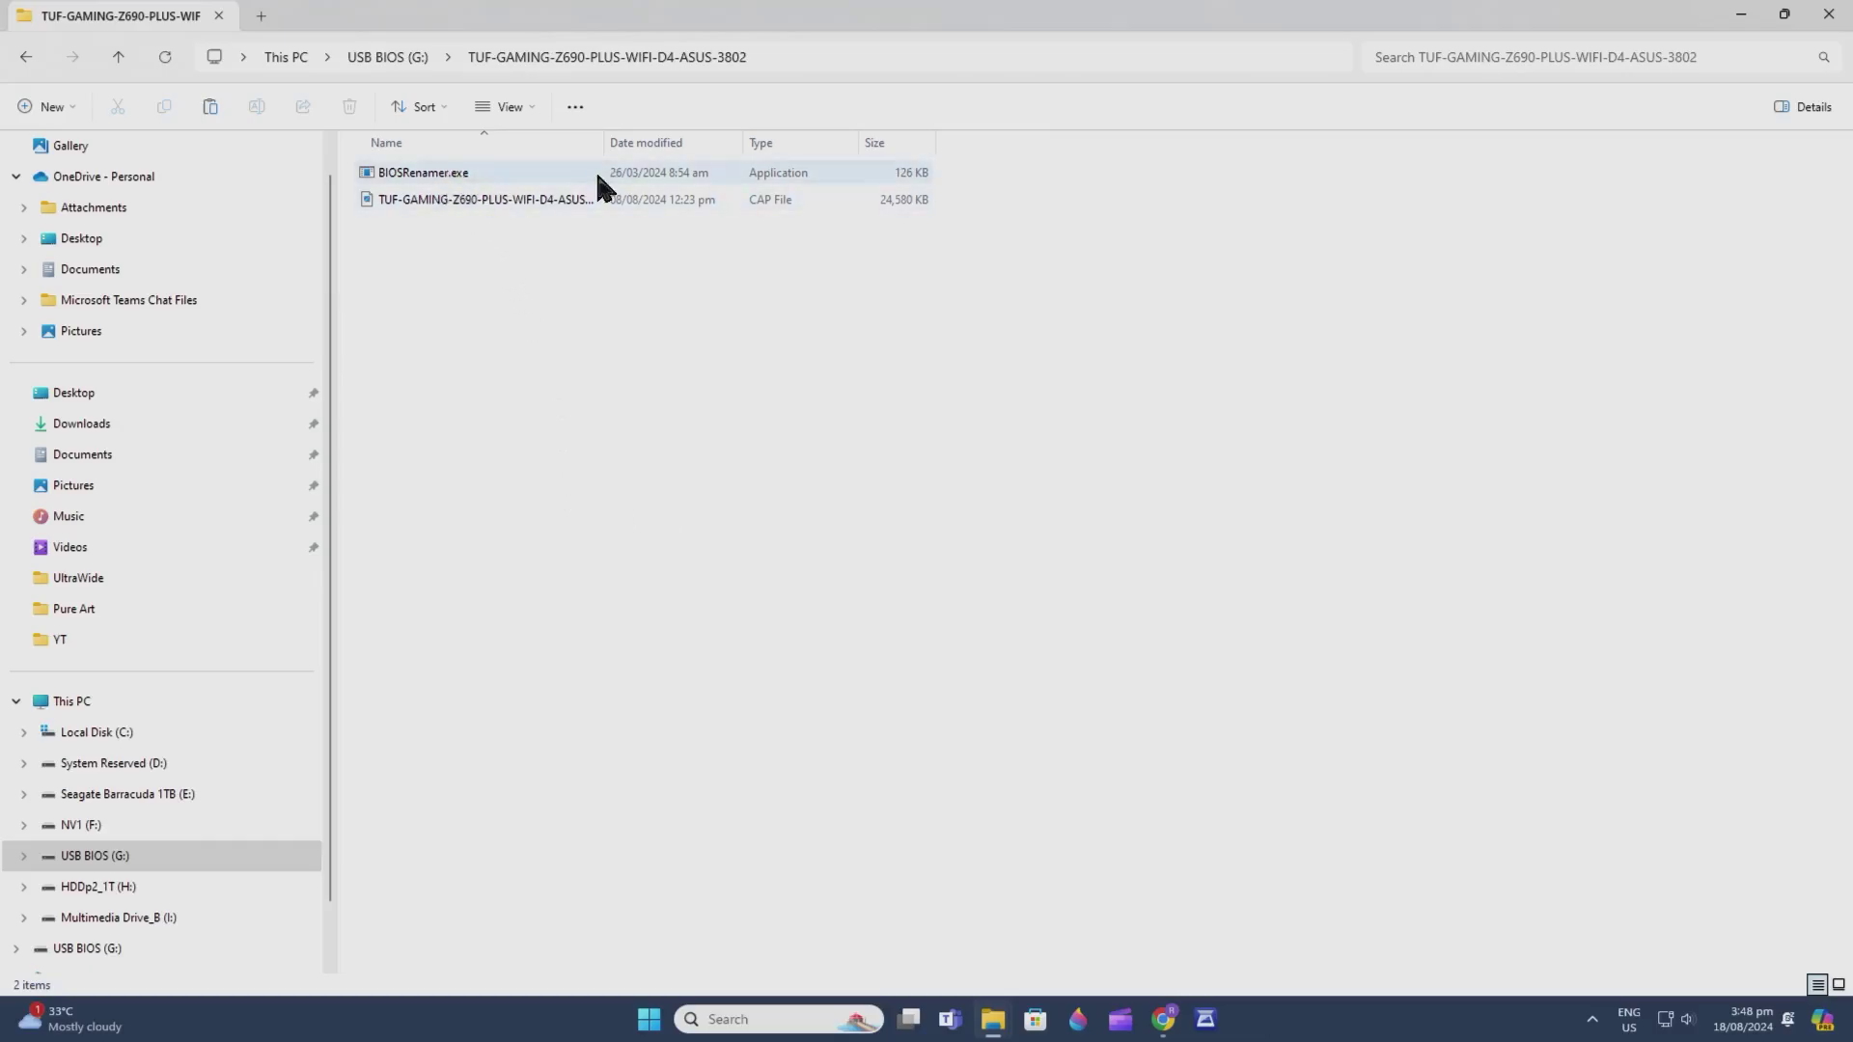
{"action": "left_click_drag", "start_coordinate": [606, 142], "coordinate": [730, 142]}
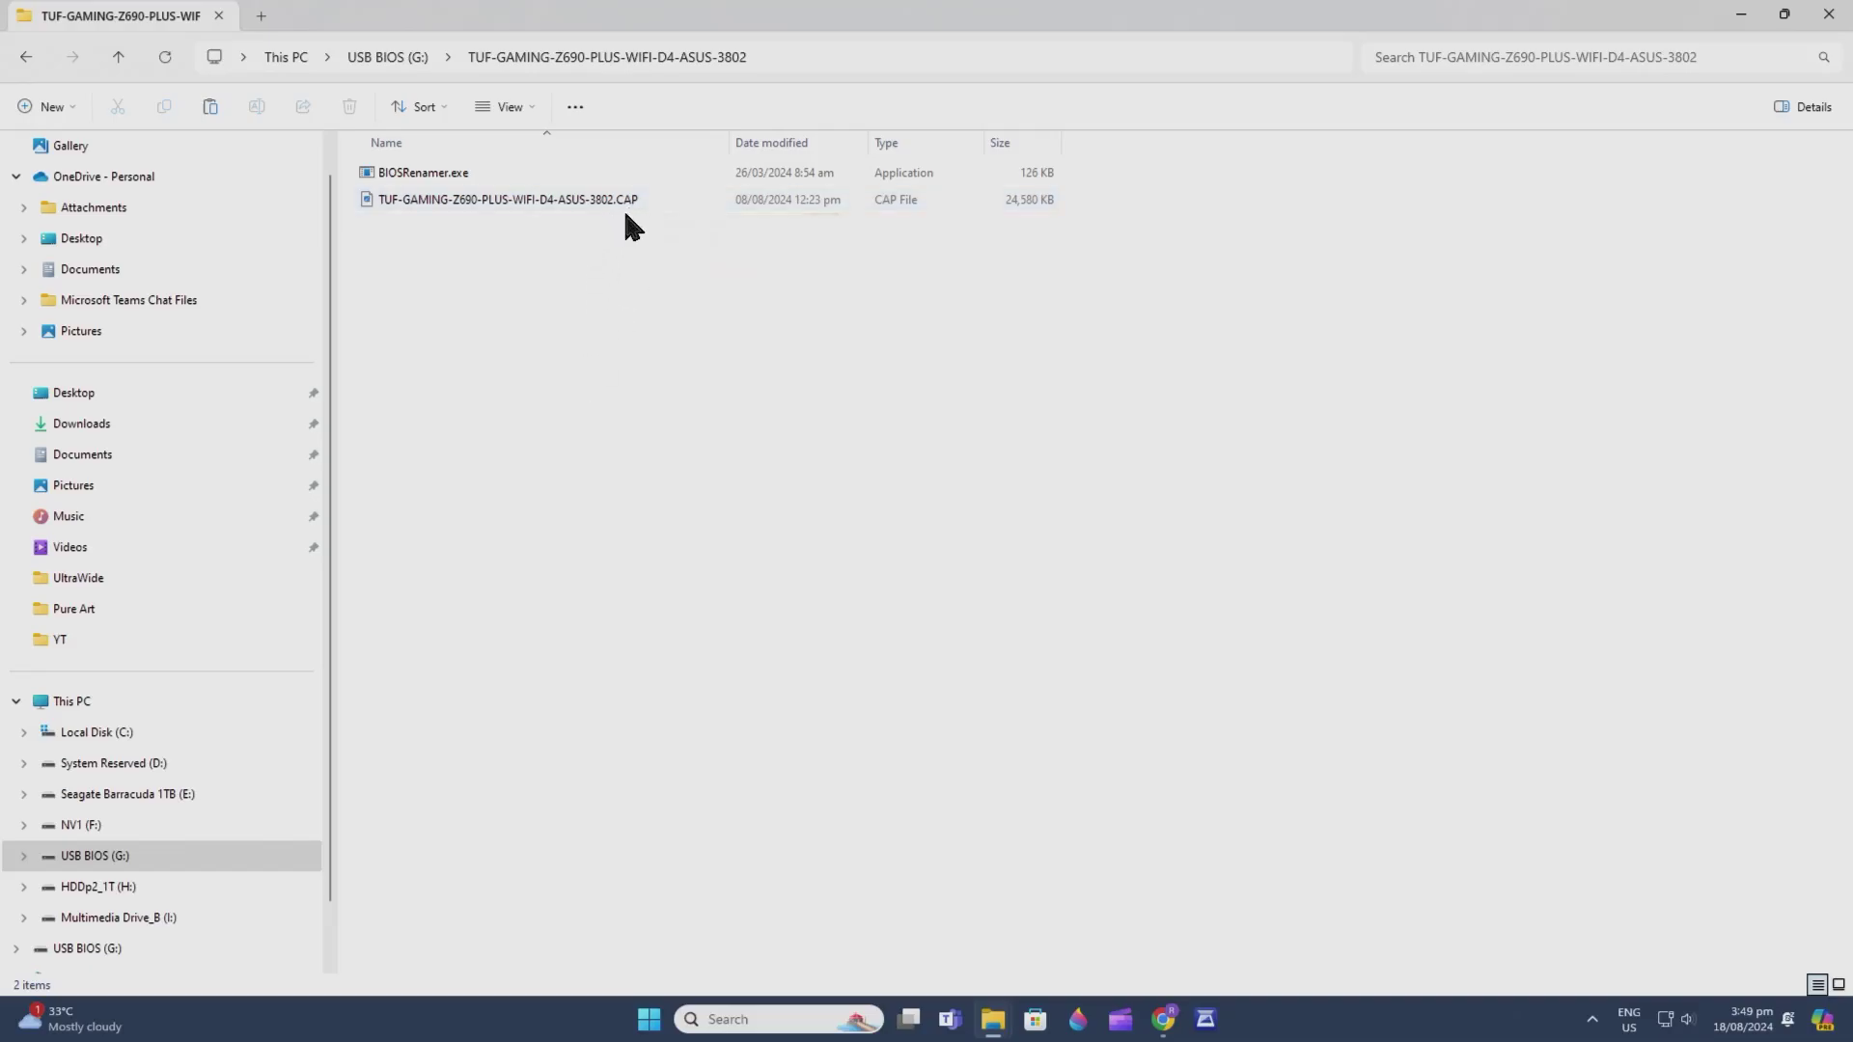
- Run BIOSRenamer.exe to rename the CAP file to TGZ690W4.CAP, then dismiss its console
{"action": "double_click", "coordinate": [444, 177]}
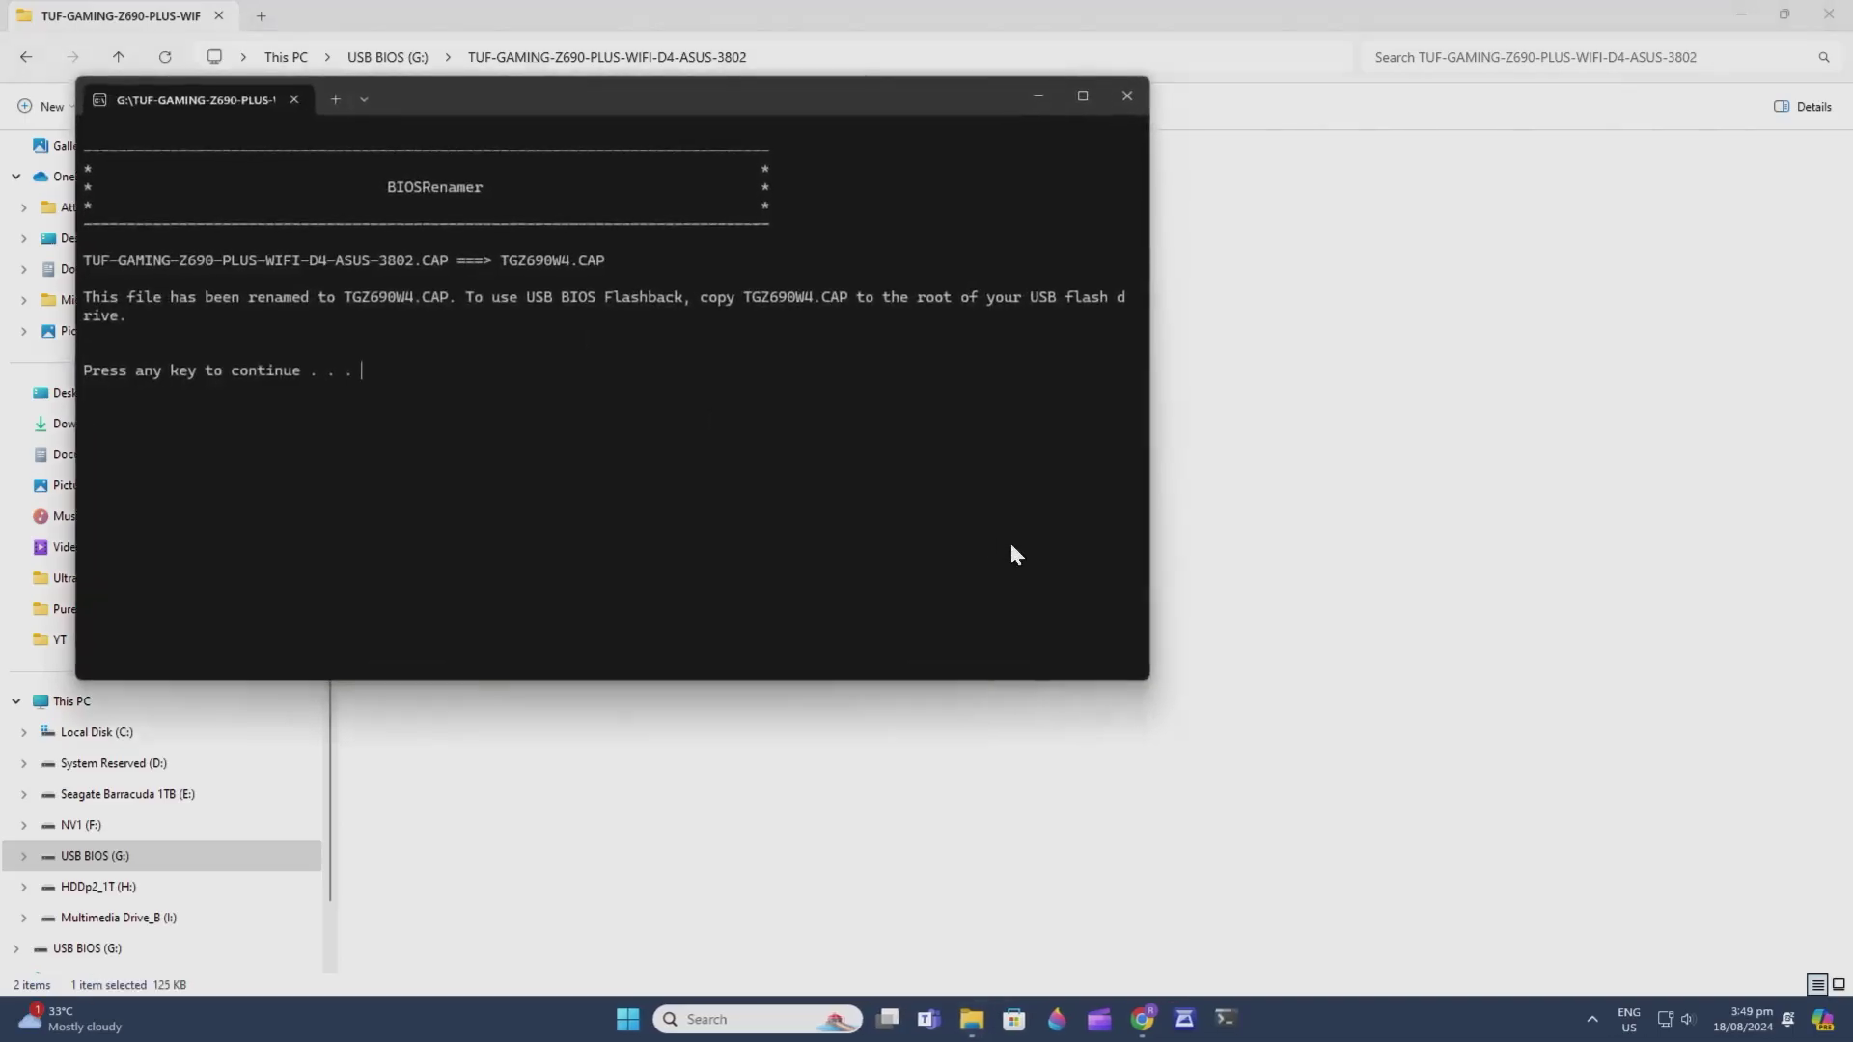
{"action": "left_click_drag", "start_coordinate": [723, 93], "coordinate": [986, 150]}
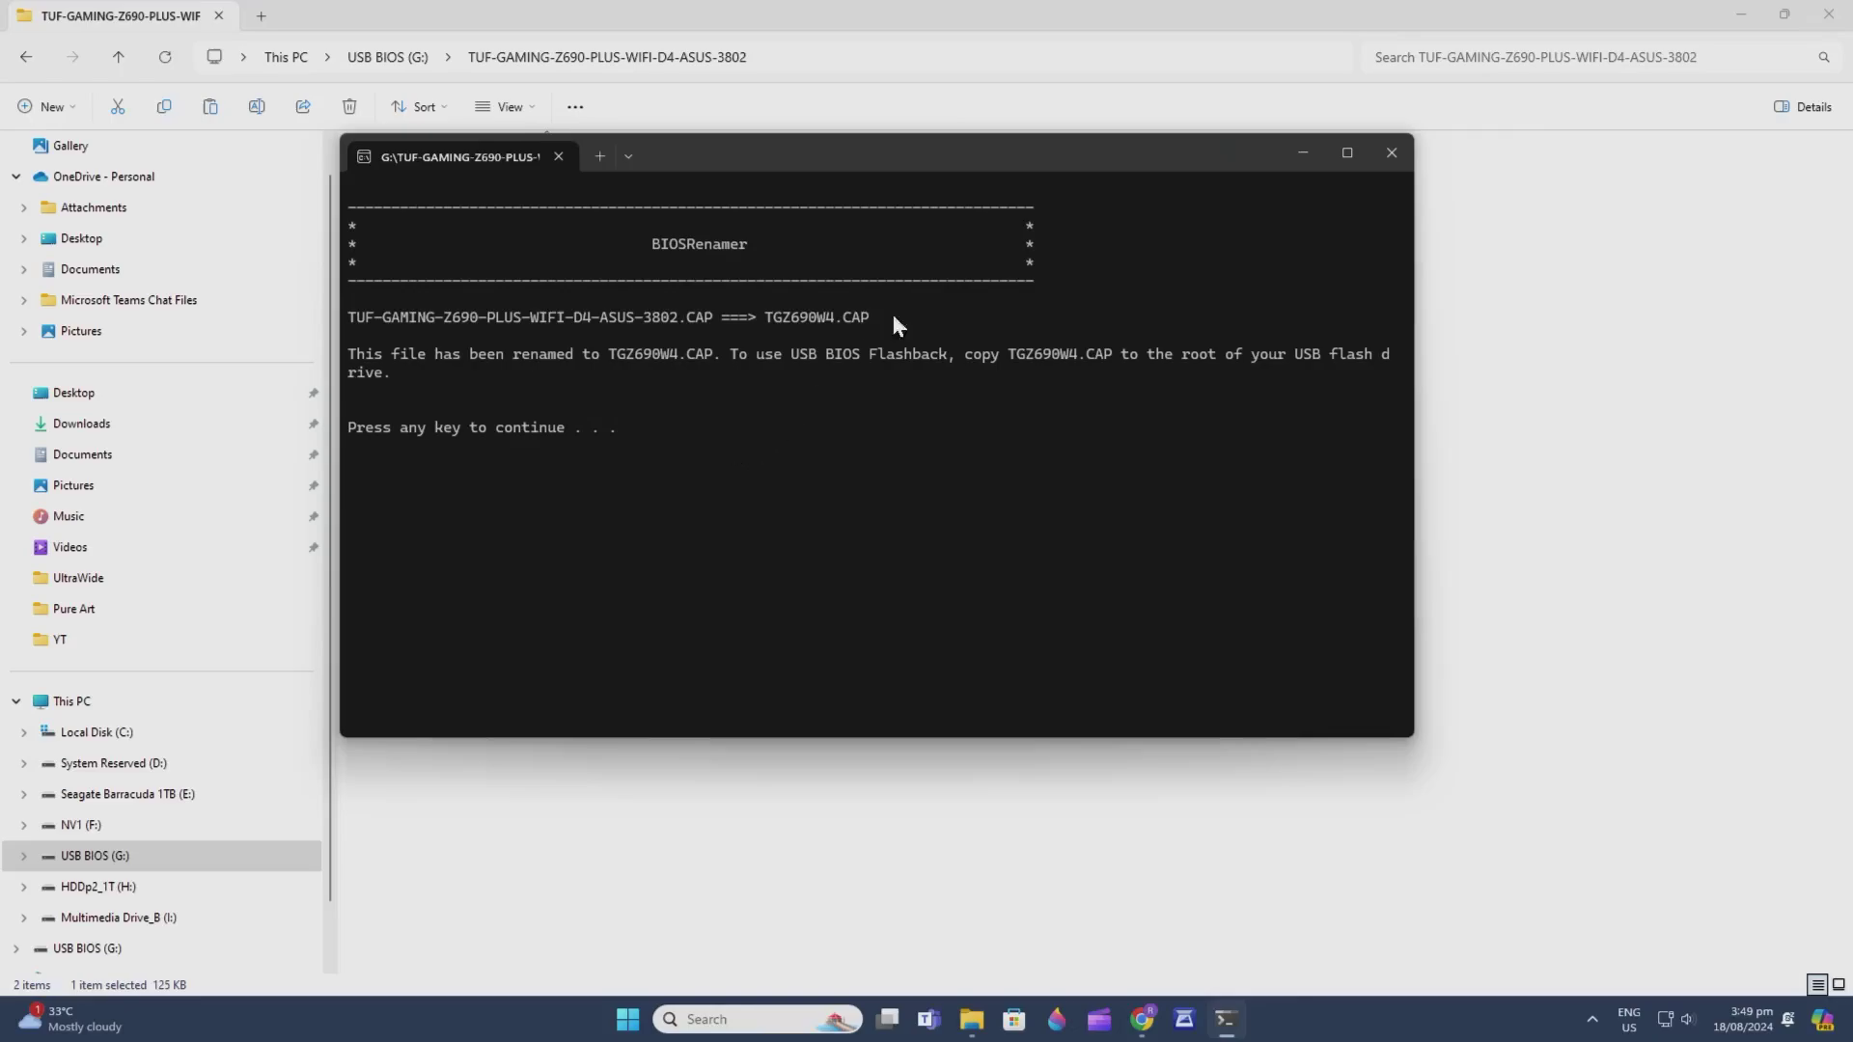
{"action": "left_click_drag", "start_coordinate": [1027, 151], "coordinate": [1157, 317]}
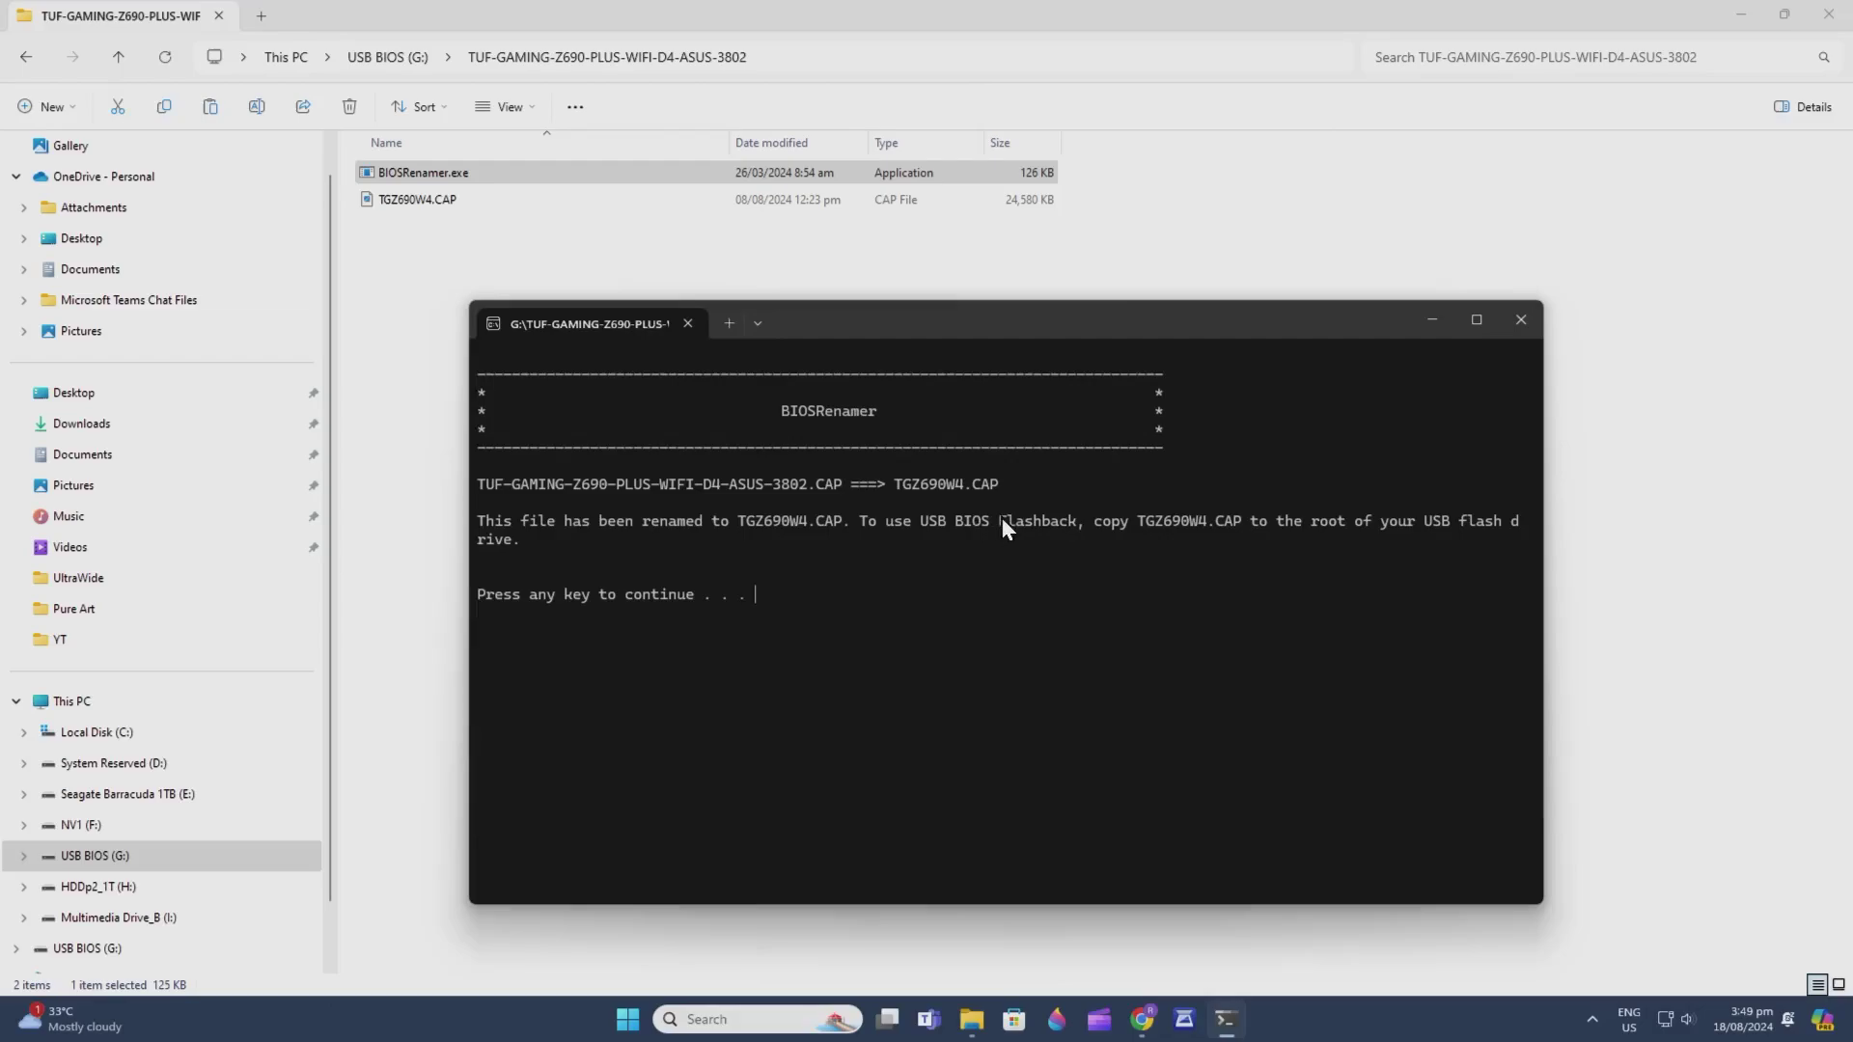
{"action": "key", "text": "Return"}
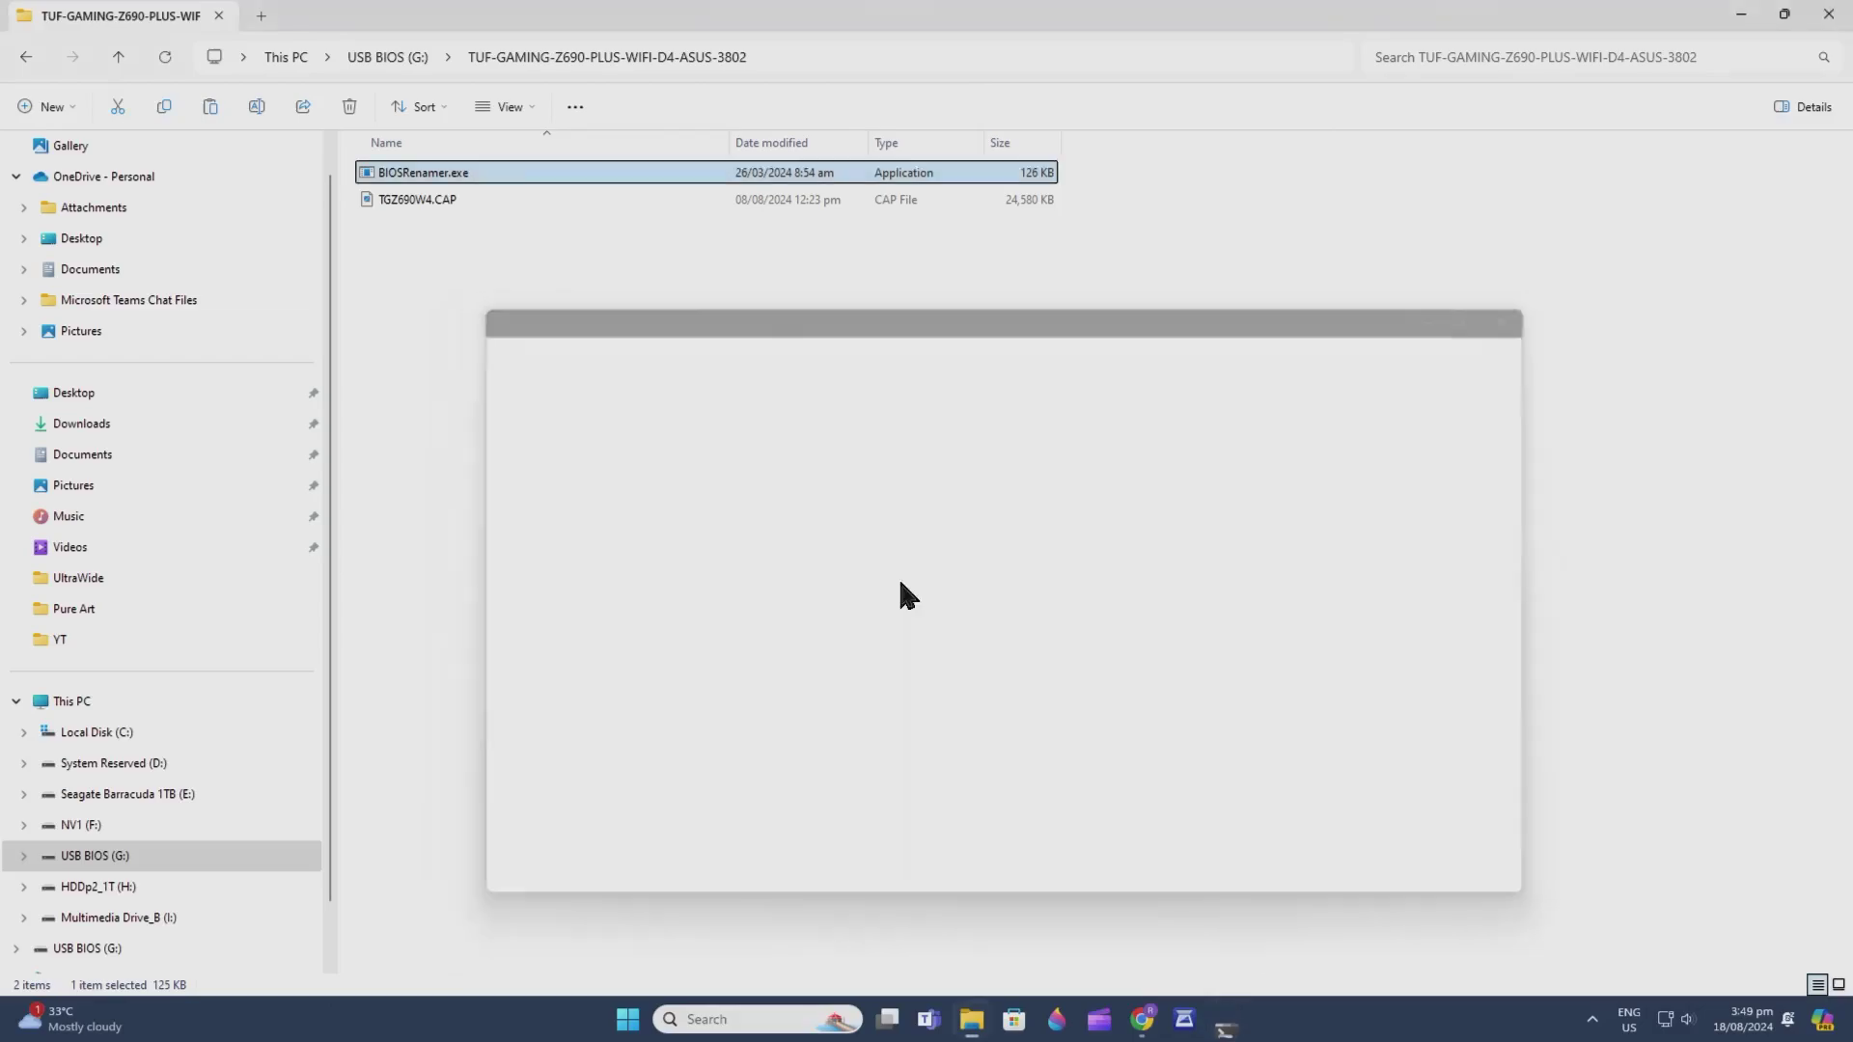
- Close File Explorer and restart the PC from the Start menu's power options
{"action": "left_click", "coordinate": [674, 523]}
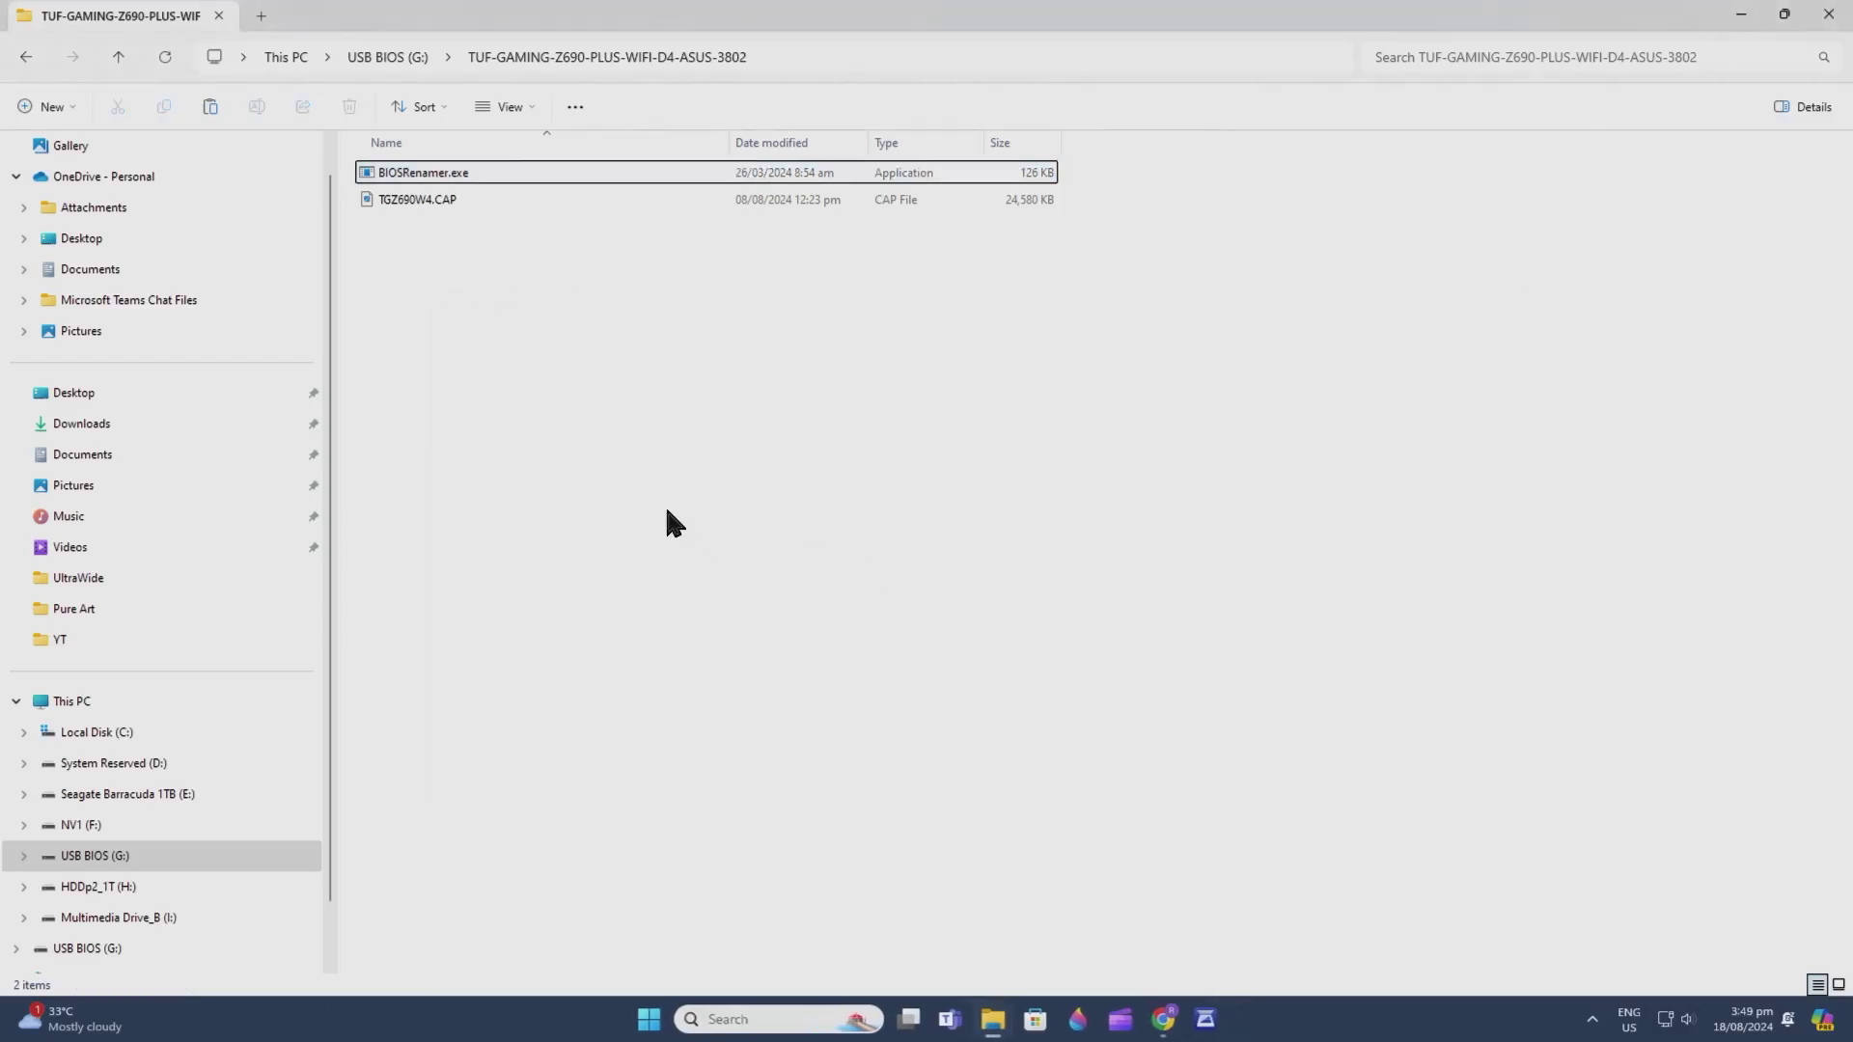
{"action": "left_click", "coordinate": [1837, 11]}
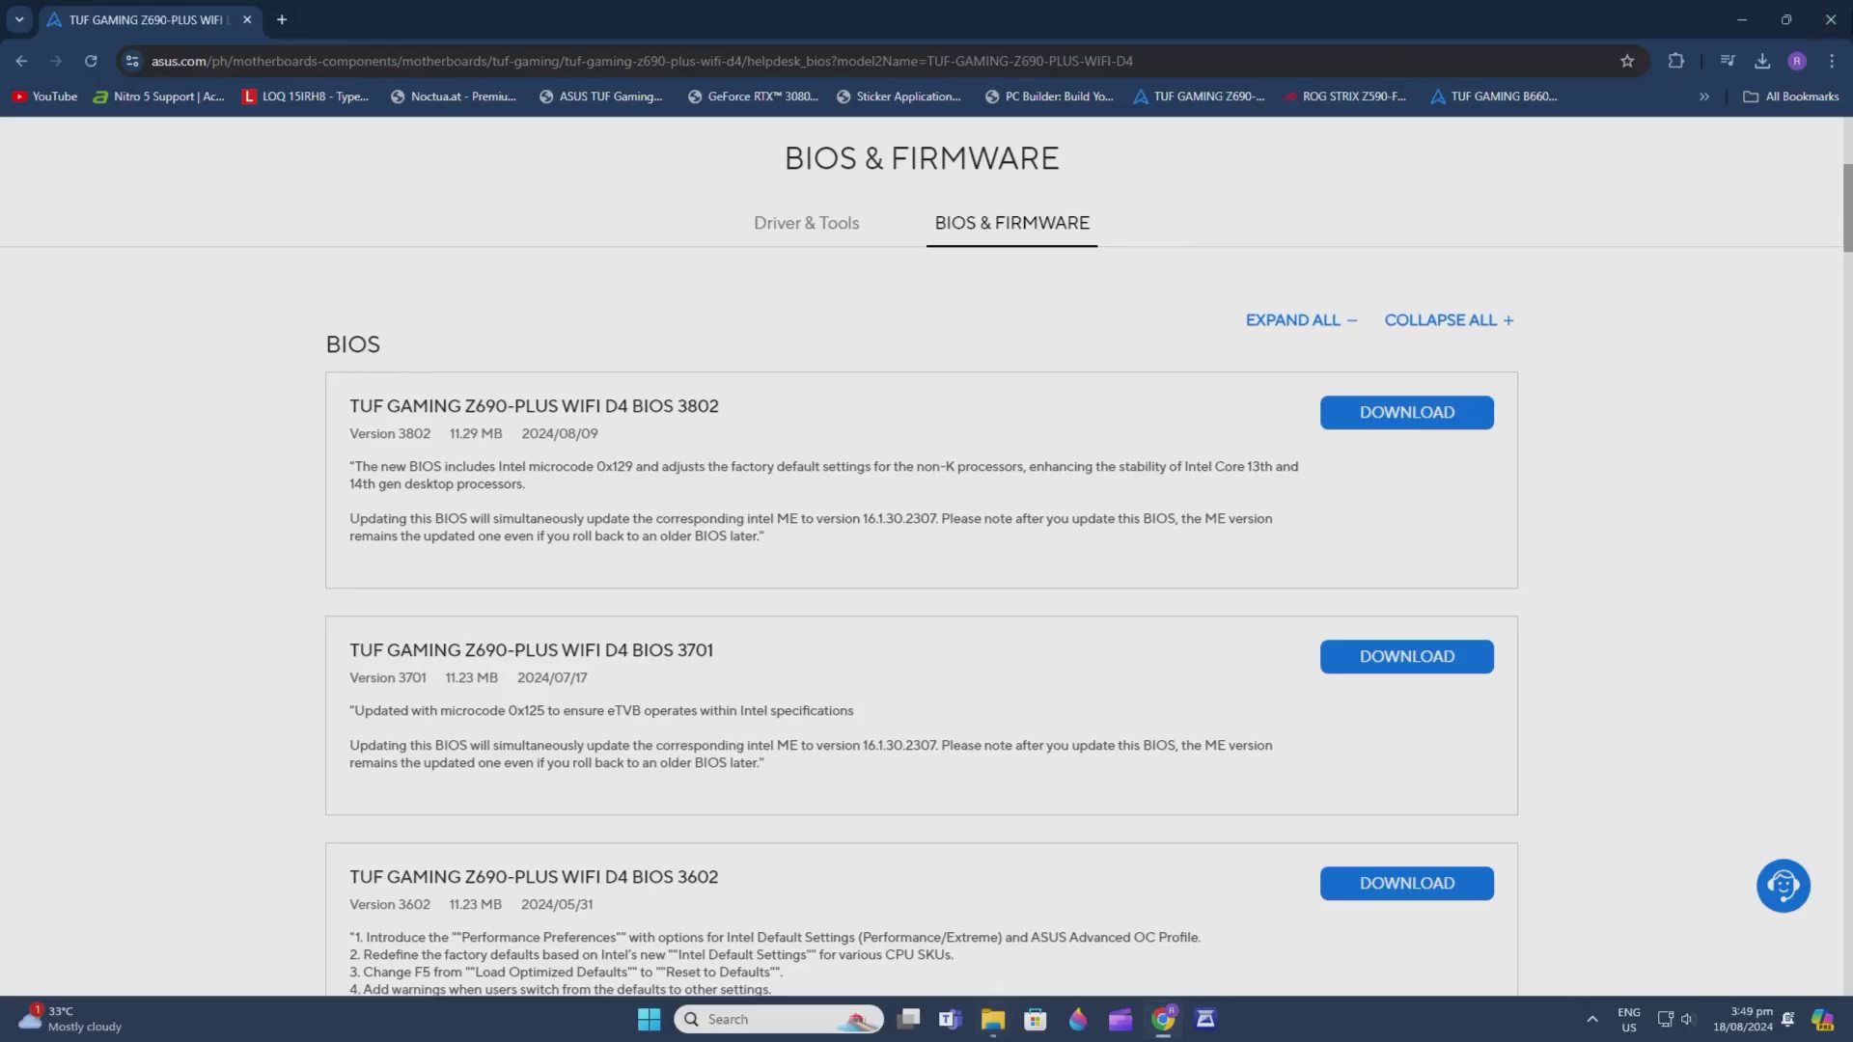
{"action": "left_click", "coordinate": [648, 1020]}
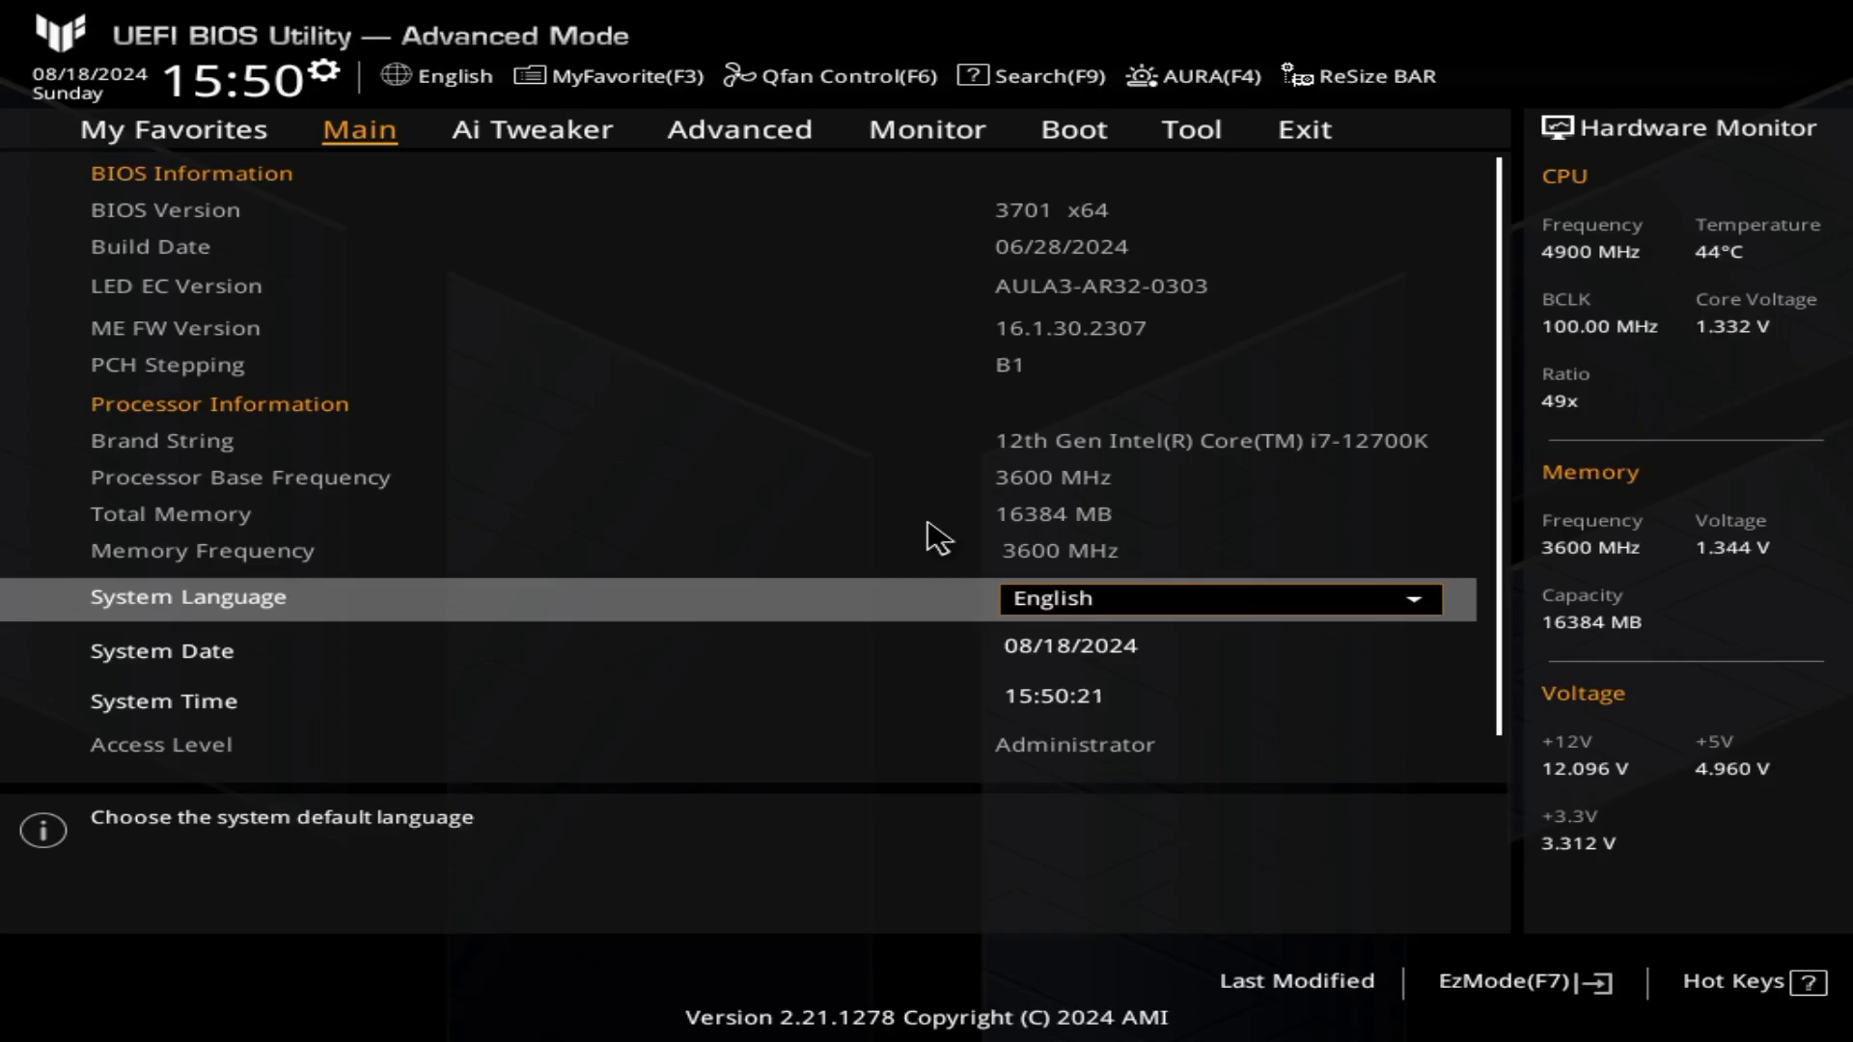
- Switch to the Tool tab and highlight the ASUS EZ Flash 3 Utility entry
{"action": "key", "text": "Right"}
{"action": "key", "text": "Right"}
{"action": "key", "text": "Right"}
{"action": "key", "text": "Right"}
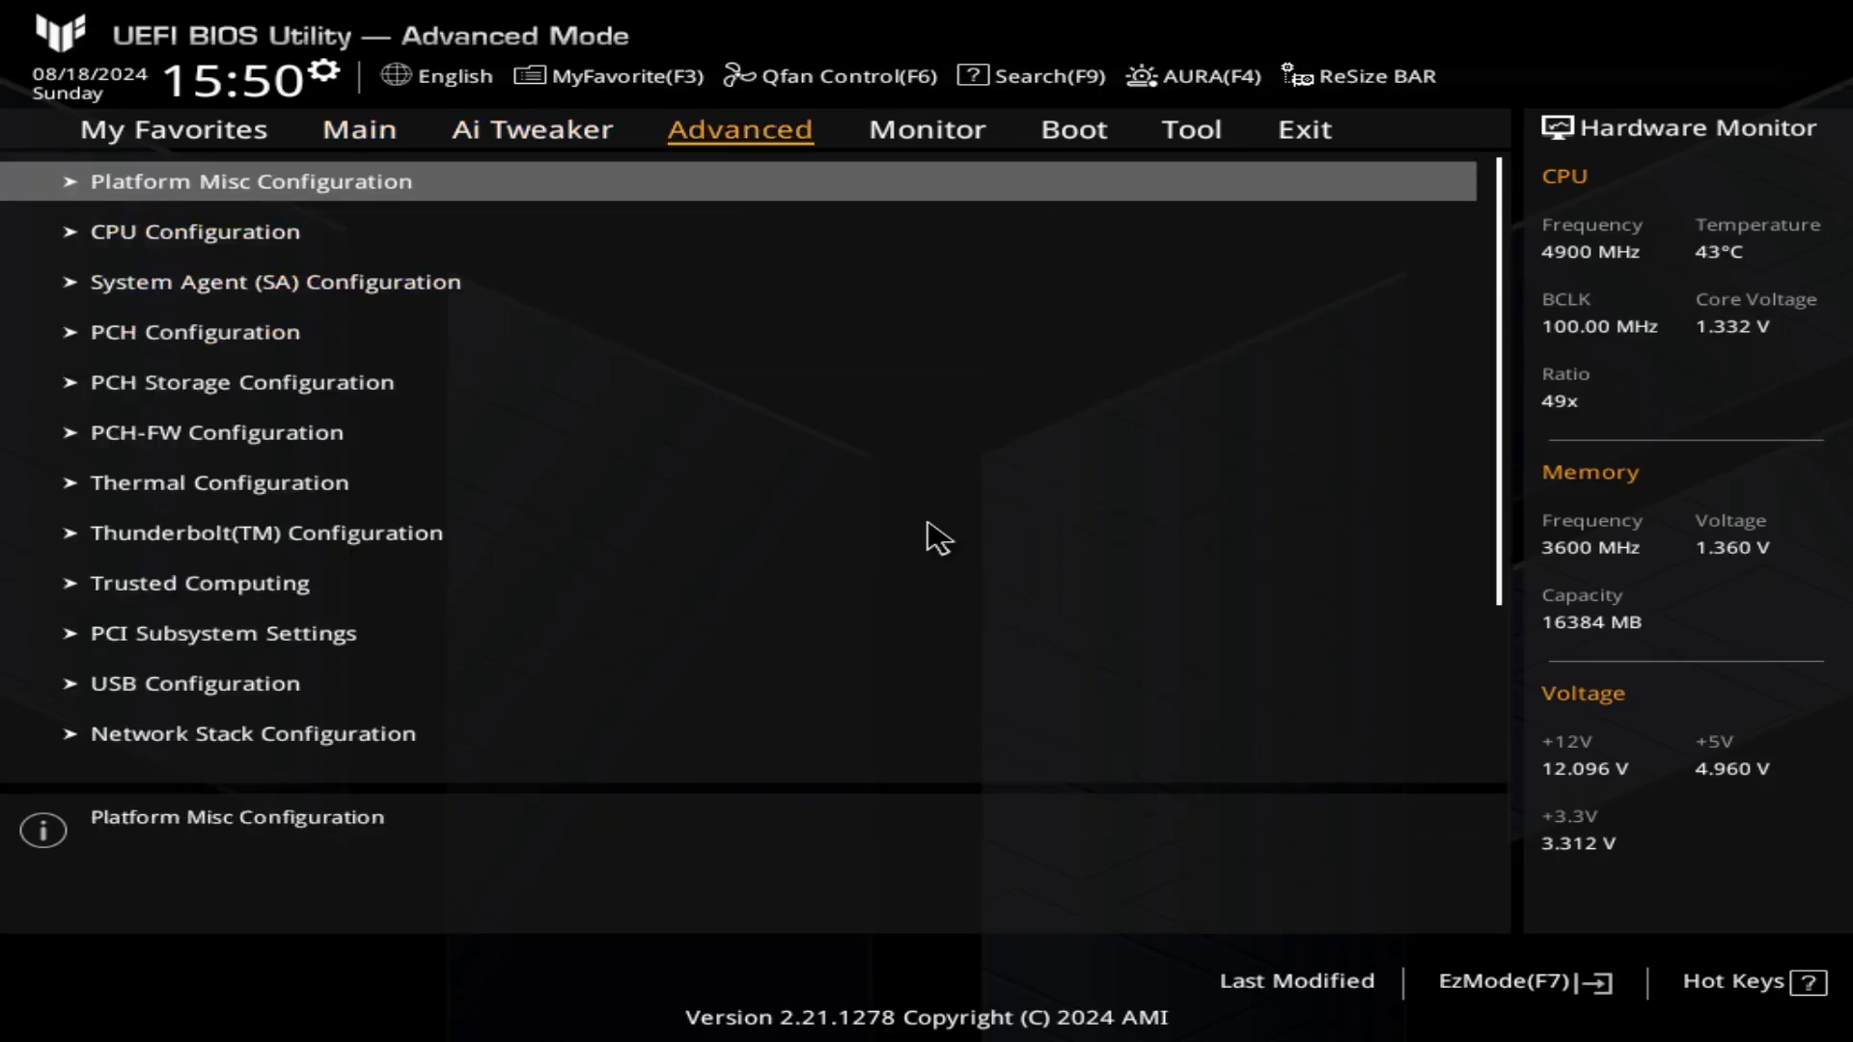
{"action": "key", "text": "Right"}
{"action": "key", "text": "Down"}
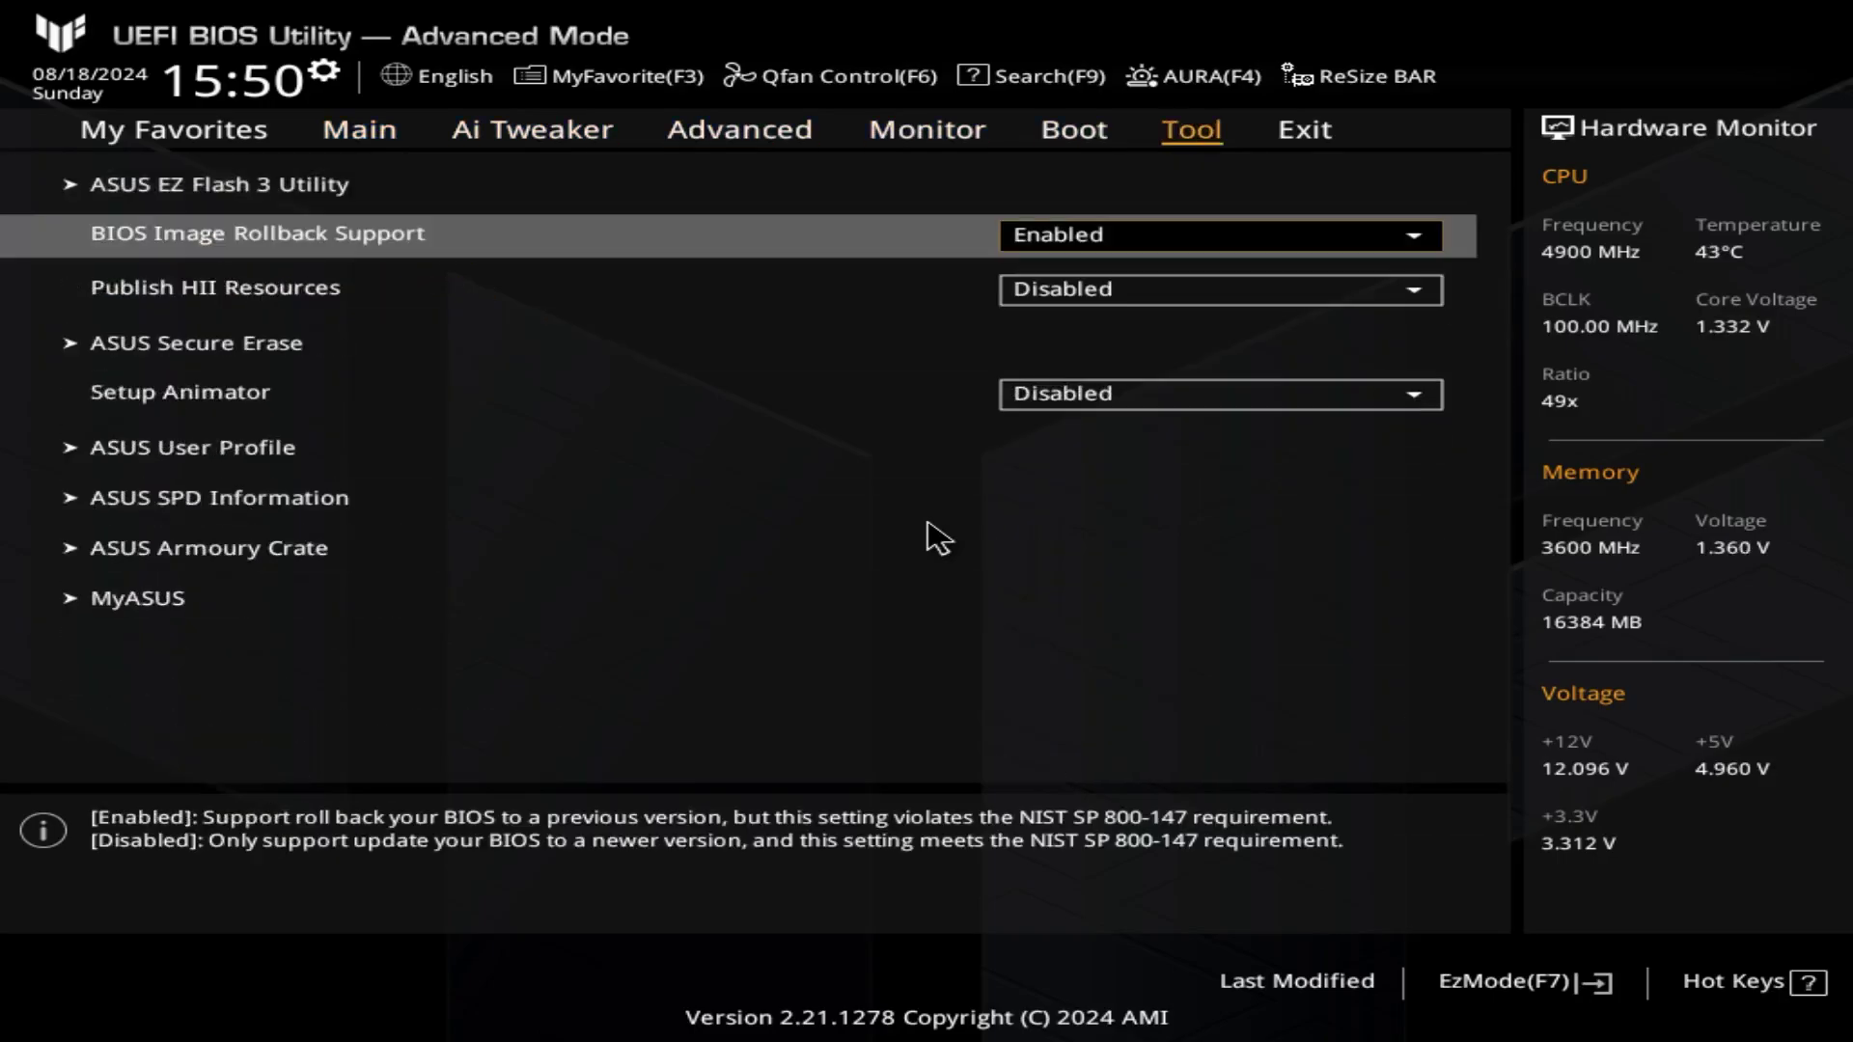
{"action": "key", "text": "Up"}
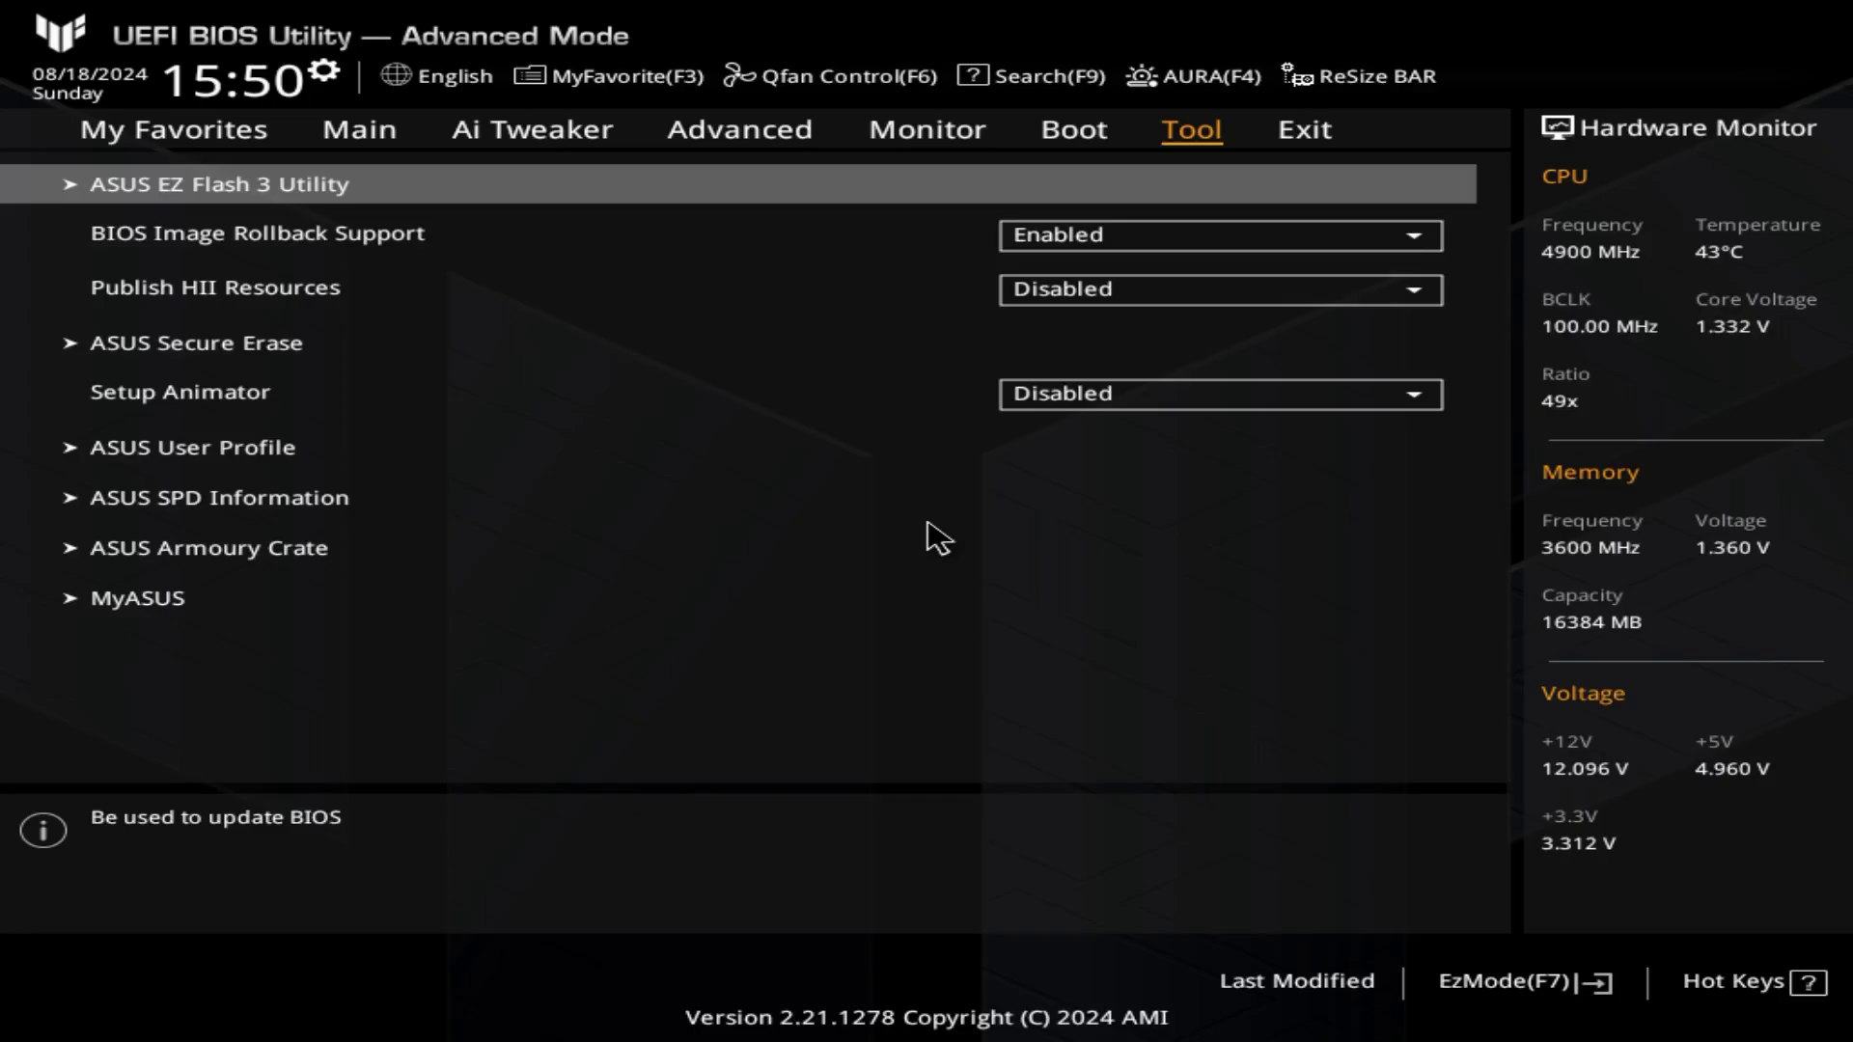
- Launch EZ Flash 3 and browse the drive list to find the 3802 folder on fs0
{"action": "key", "text": "Return"}
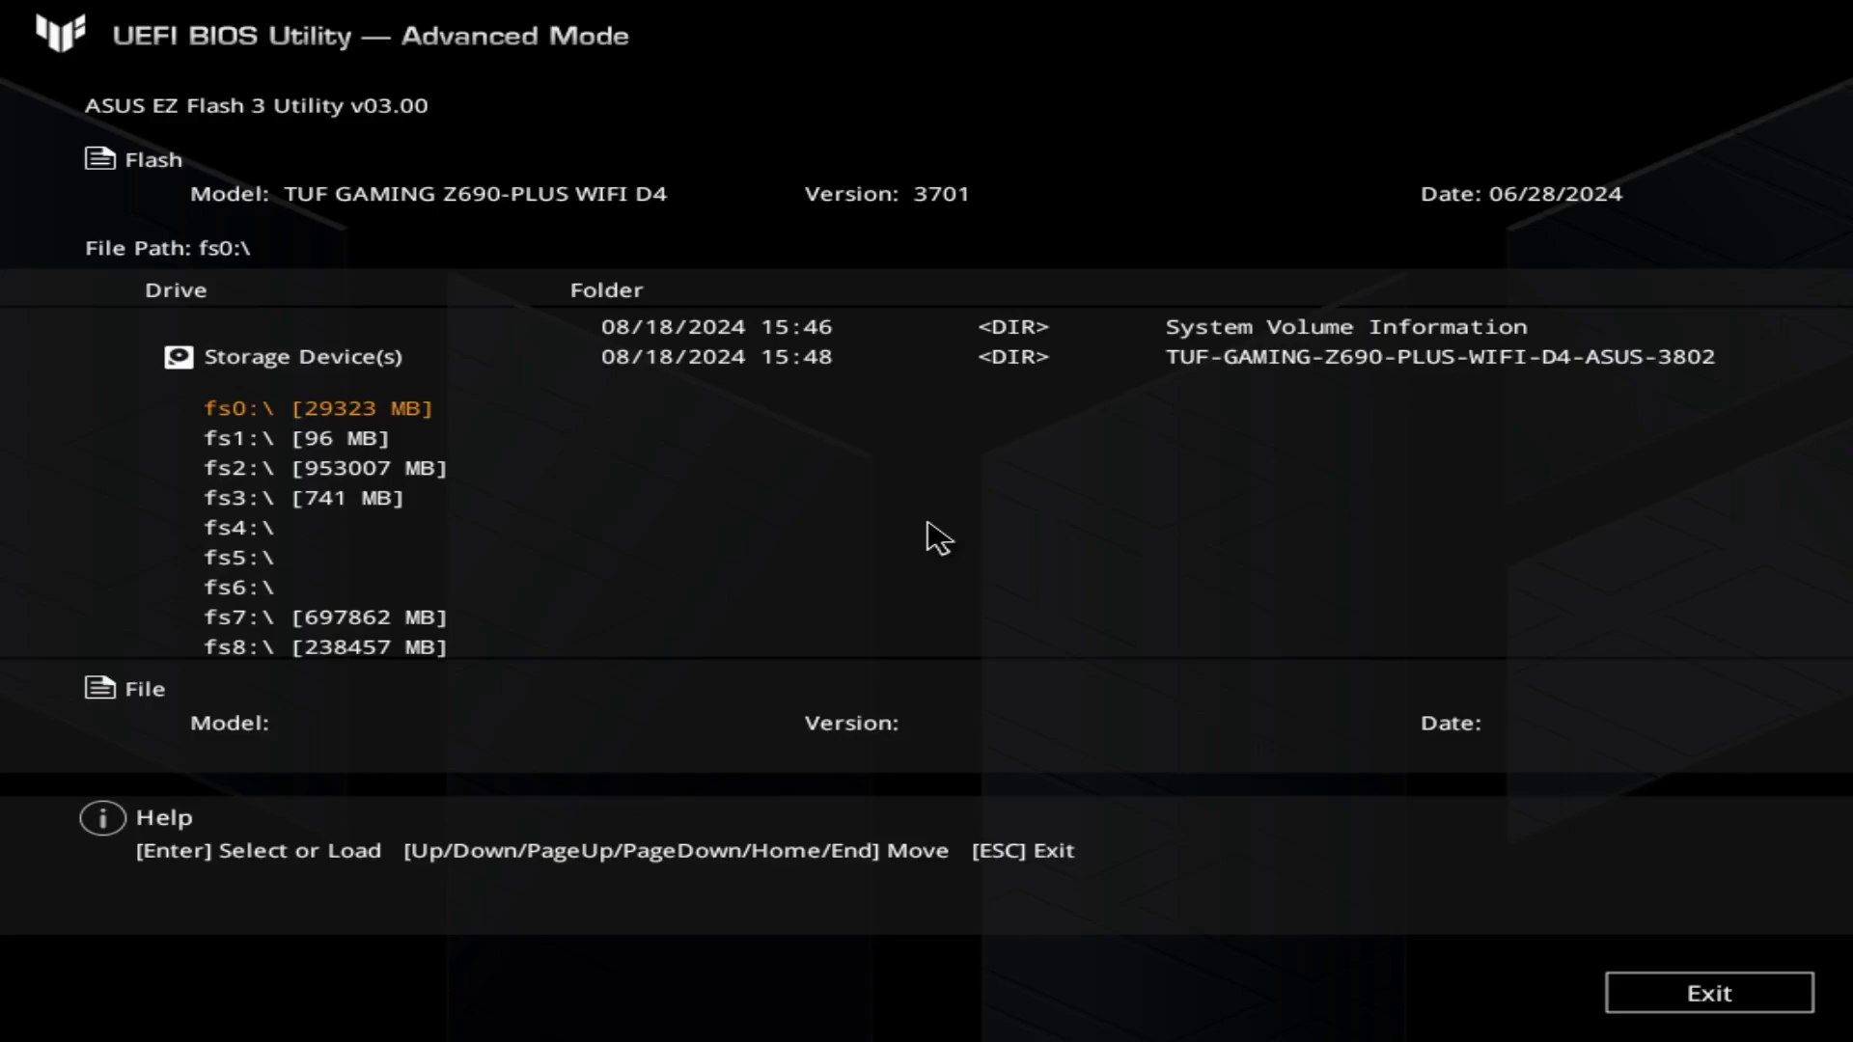
{"action": "key", "text": "Down"}
{"action": "key", "text": "Down"}
{"action": "key", "text": "Down"}
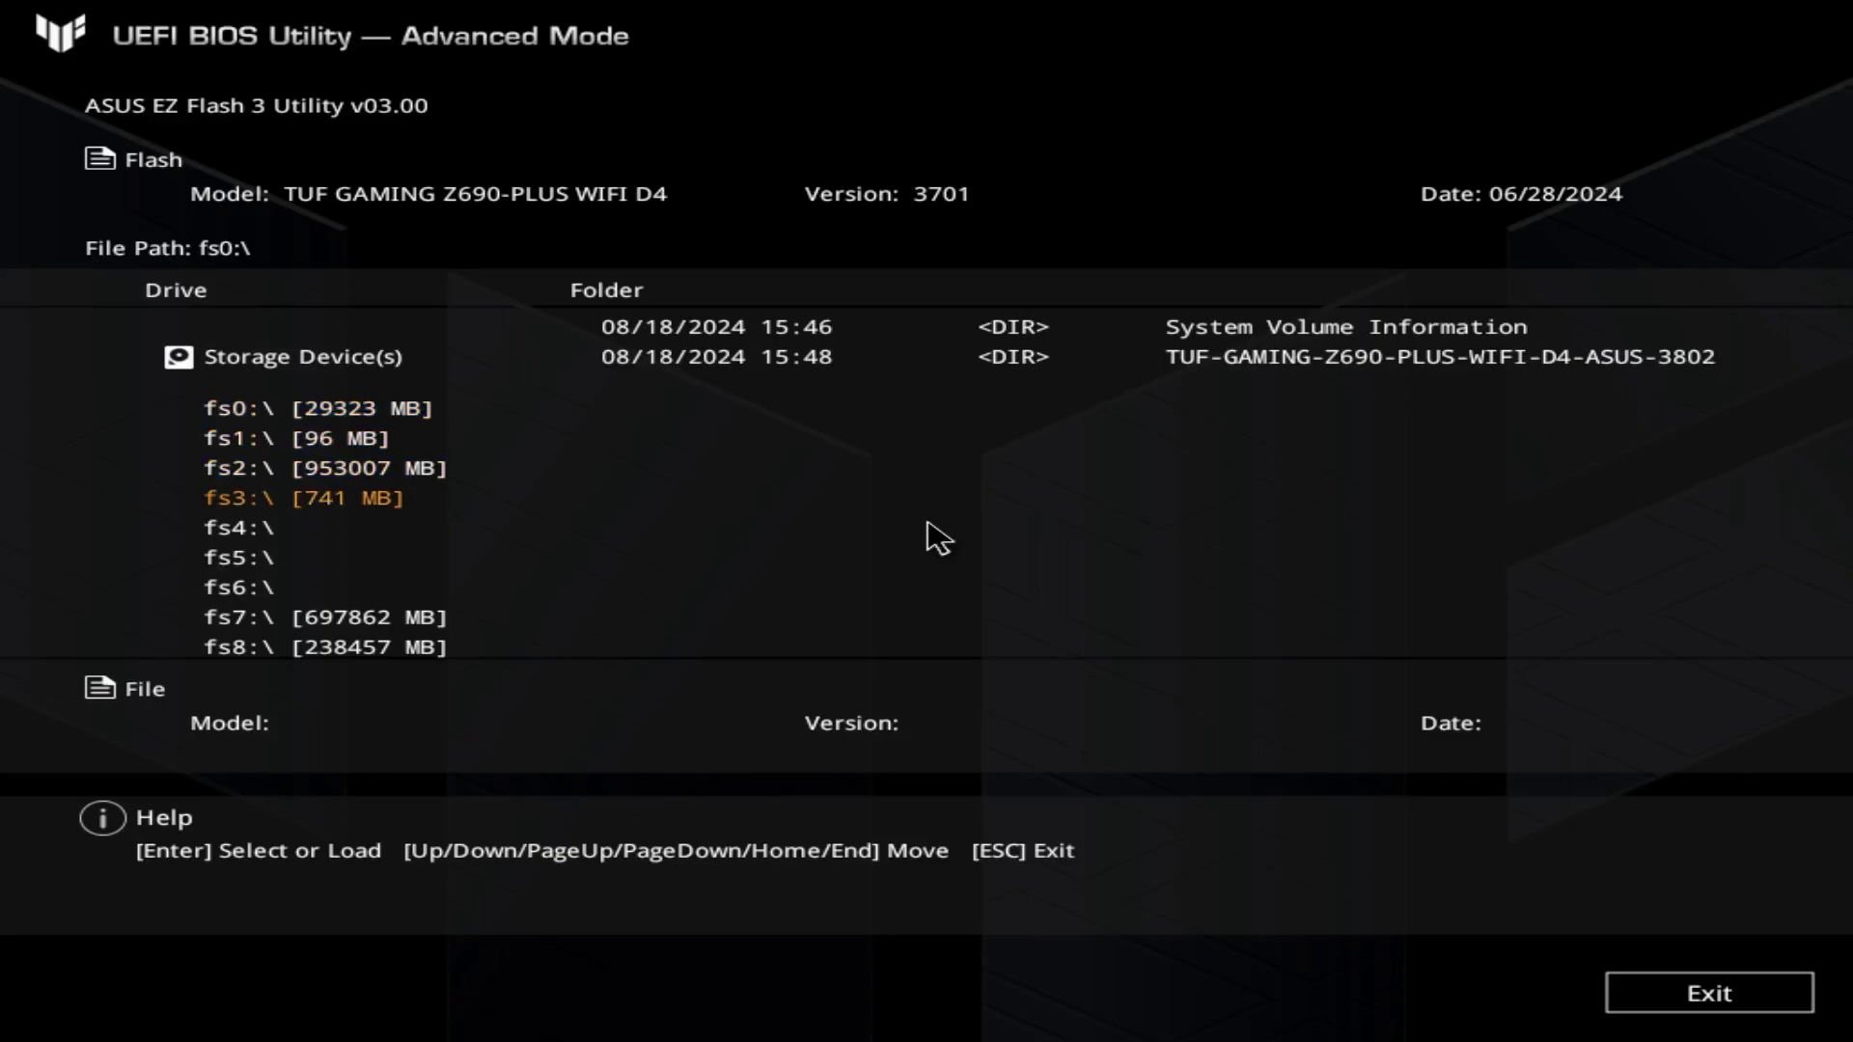
{"action": "key", "text": "Down"}
{"action": "key", "text": "Down"}
{"action": "key", "text": "Down"}
{"action": "key", "text": "Down"}
{"action": "key", "text": "Down"}
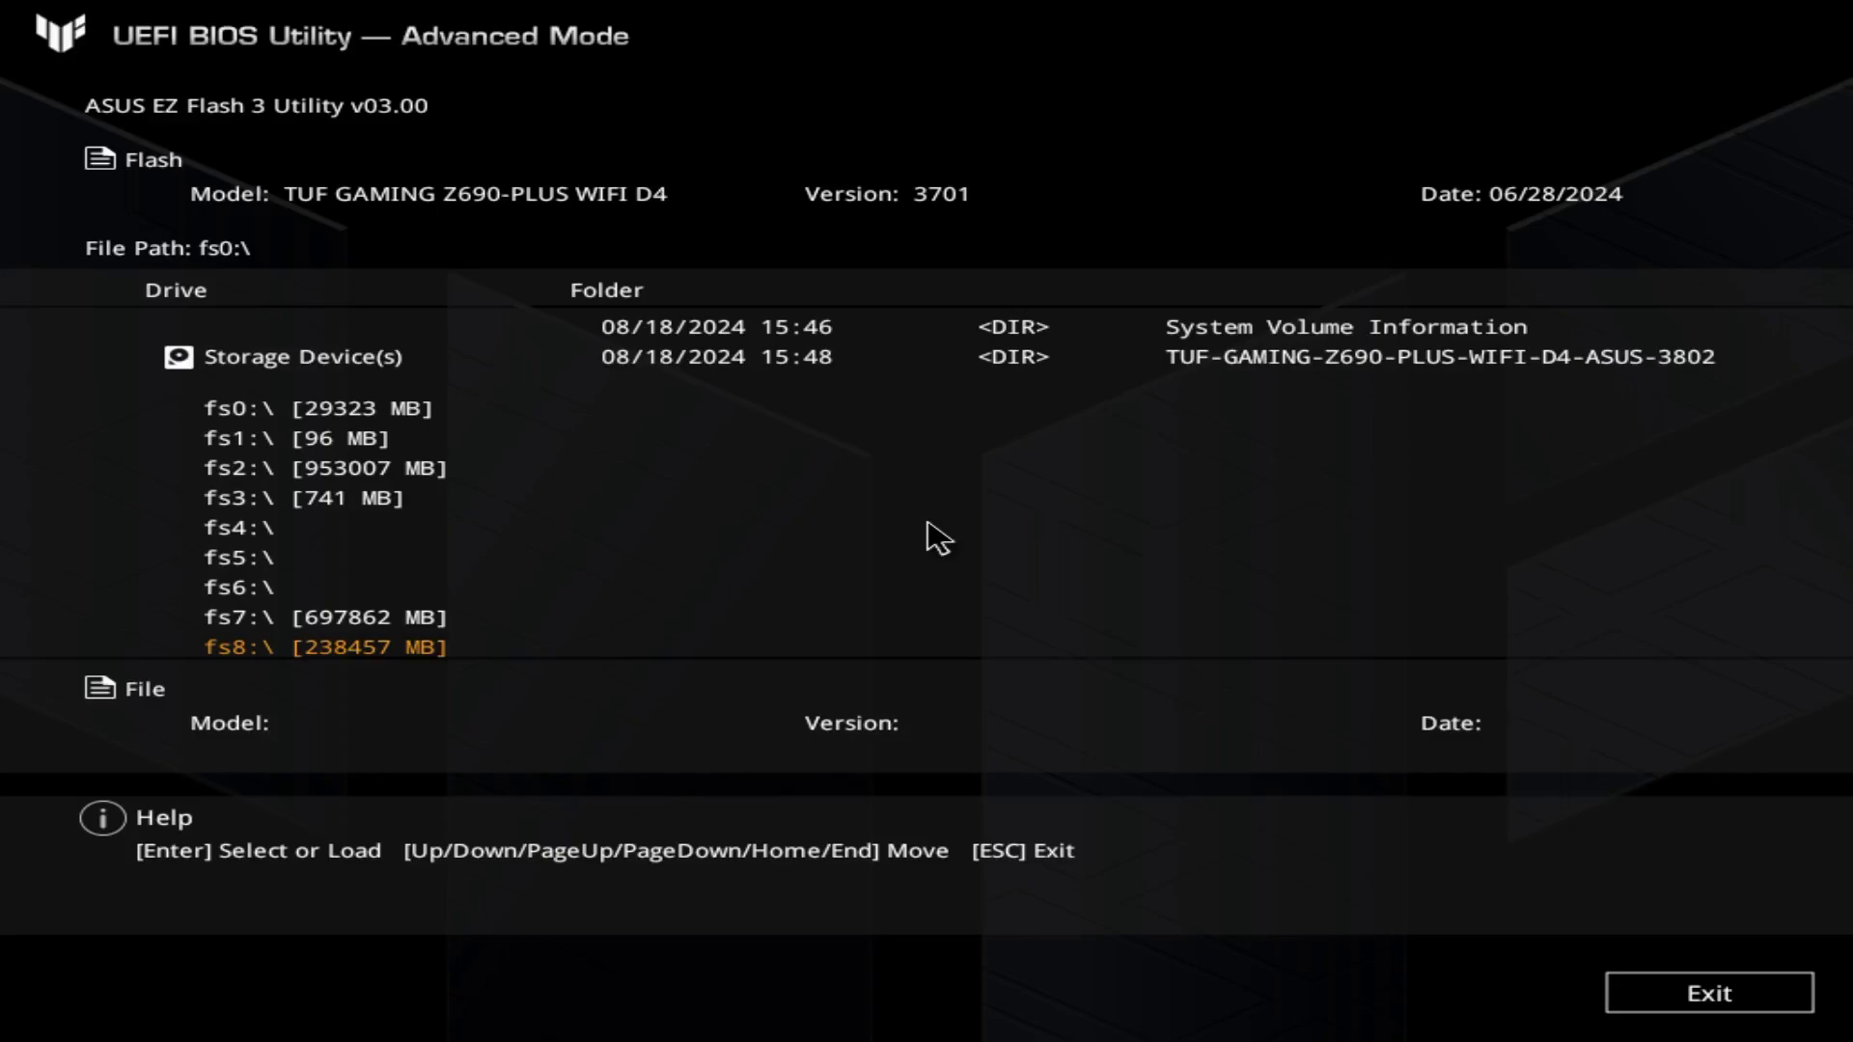
{"action": "key", "text": "Up"}
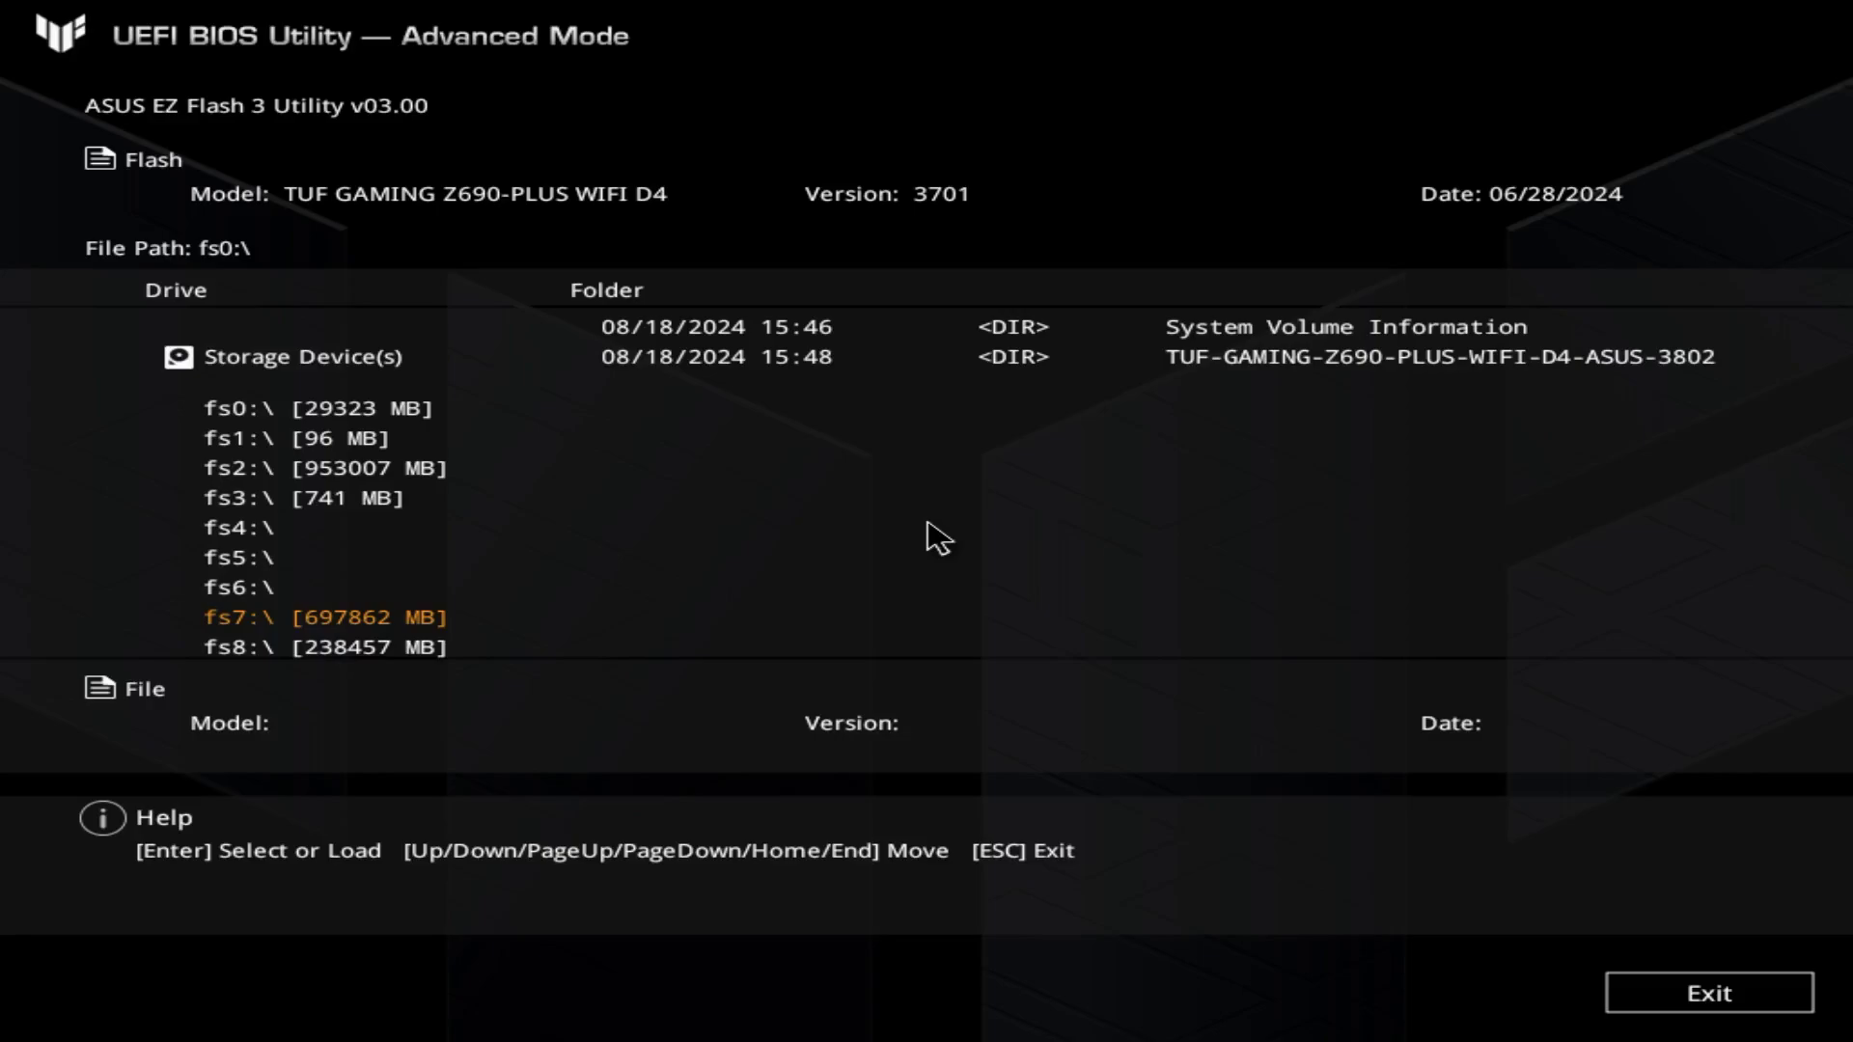
{"action": "key", "text": "Tab"}
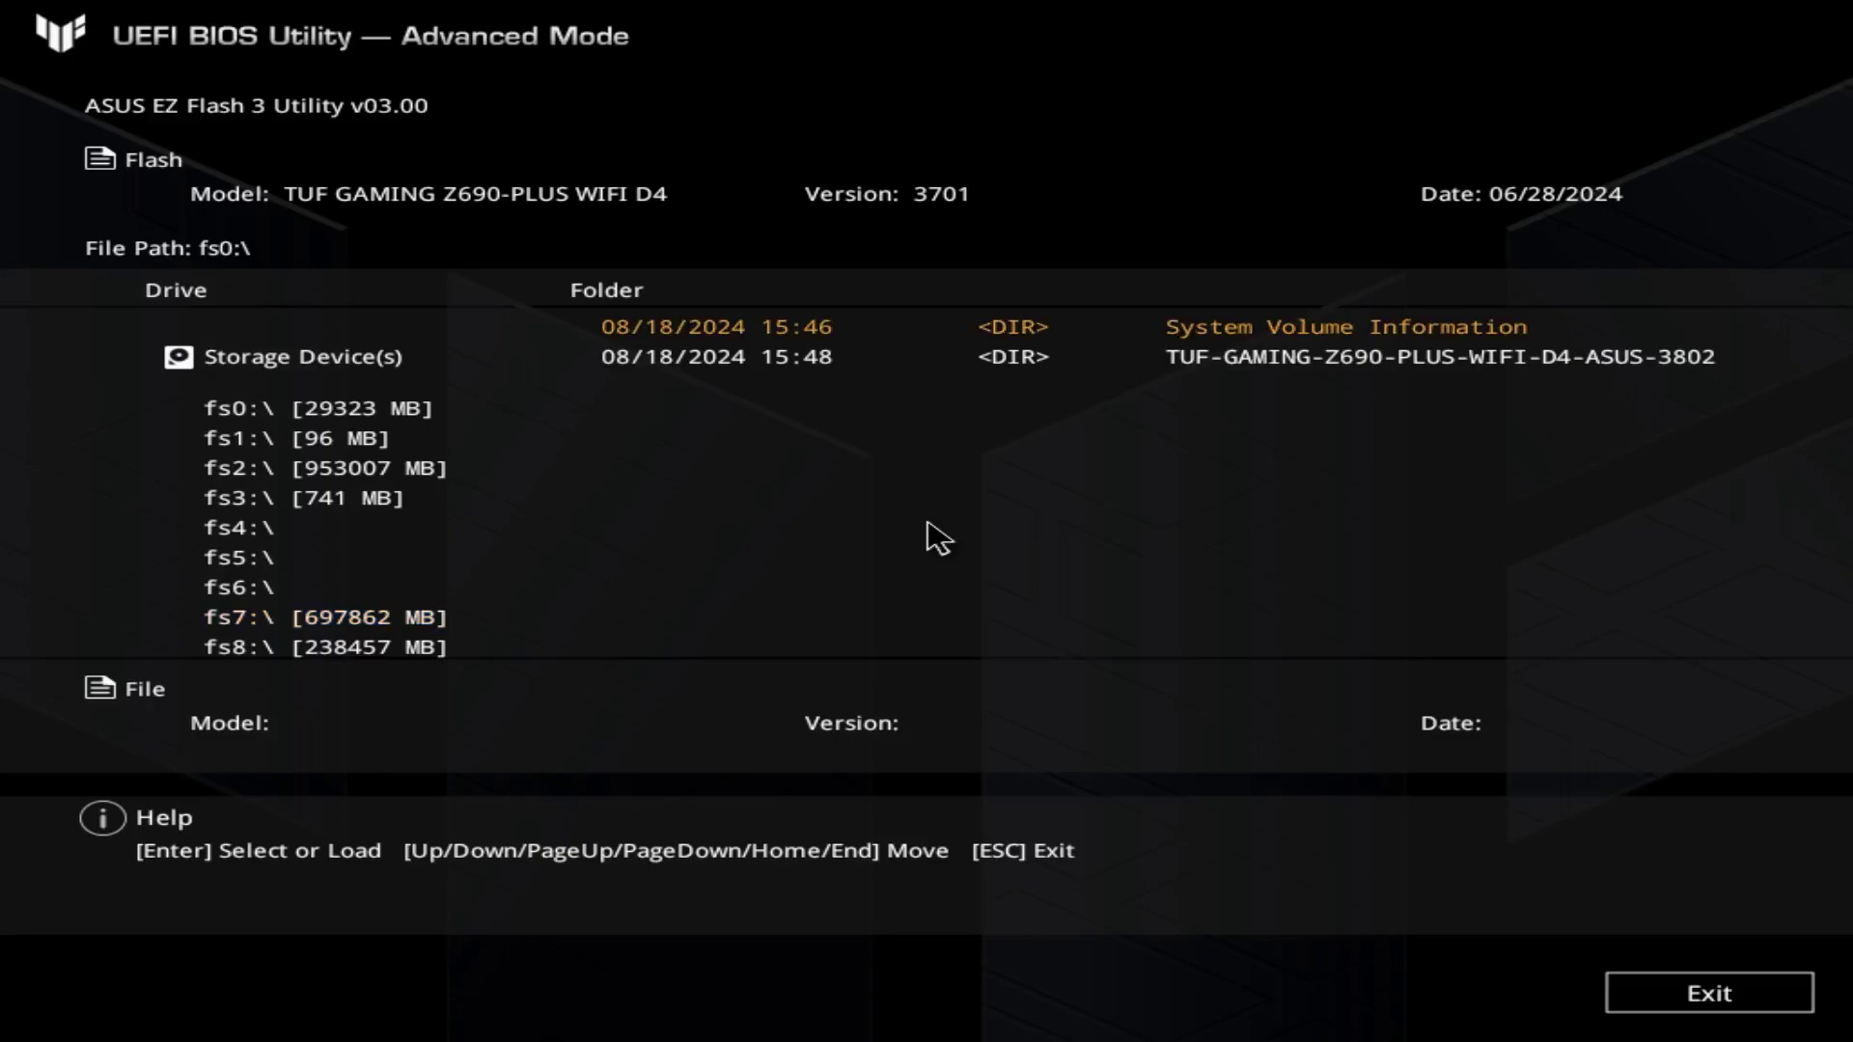
{"action": "key", "text": "Down"}
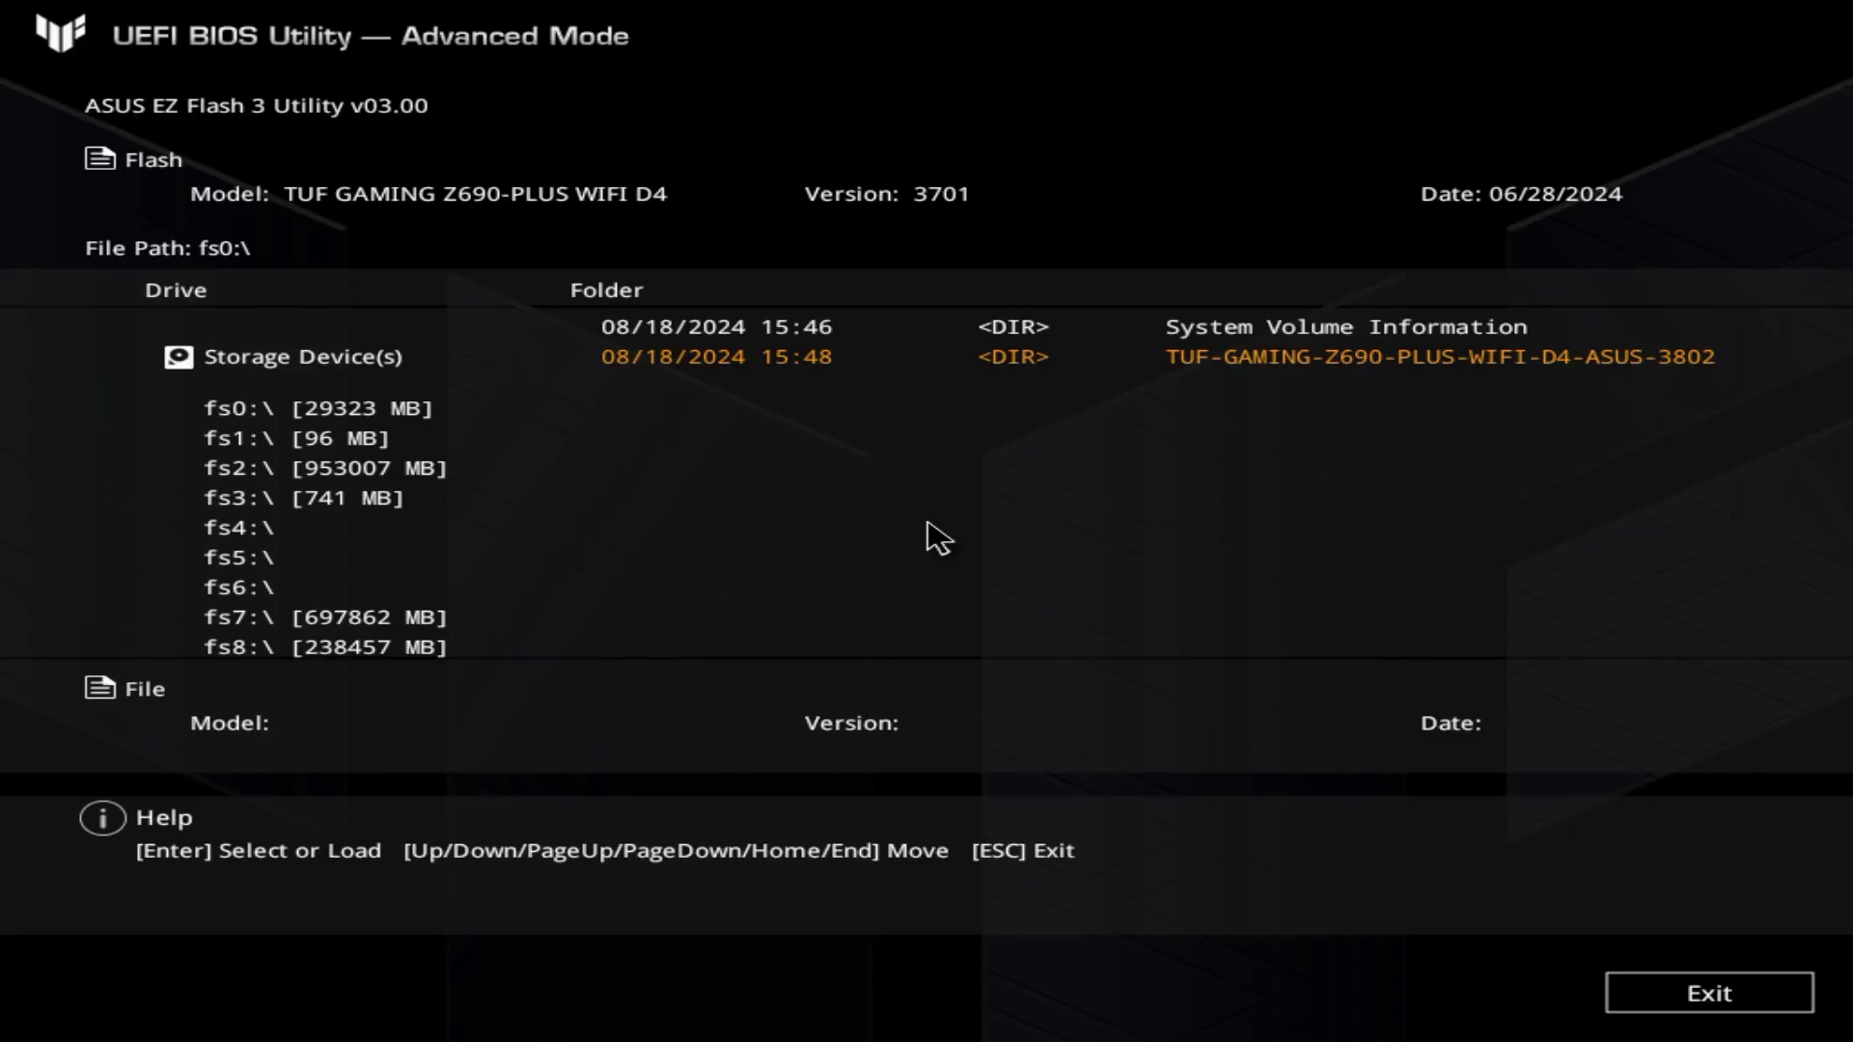
{"action": "key", "text": "Left"}
{"action": "key", "text": "Down"}
{"action": "key", "text": "Up"}
{"action": "key", "text": "Up"}
{"action": "key", "text": "Up"}
{"action": "key", "text": "Up"}
{"action": "key", "text": "Up"}
{"action": "key", "text": "Up"}
{"action": "key", "text": "Up"}
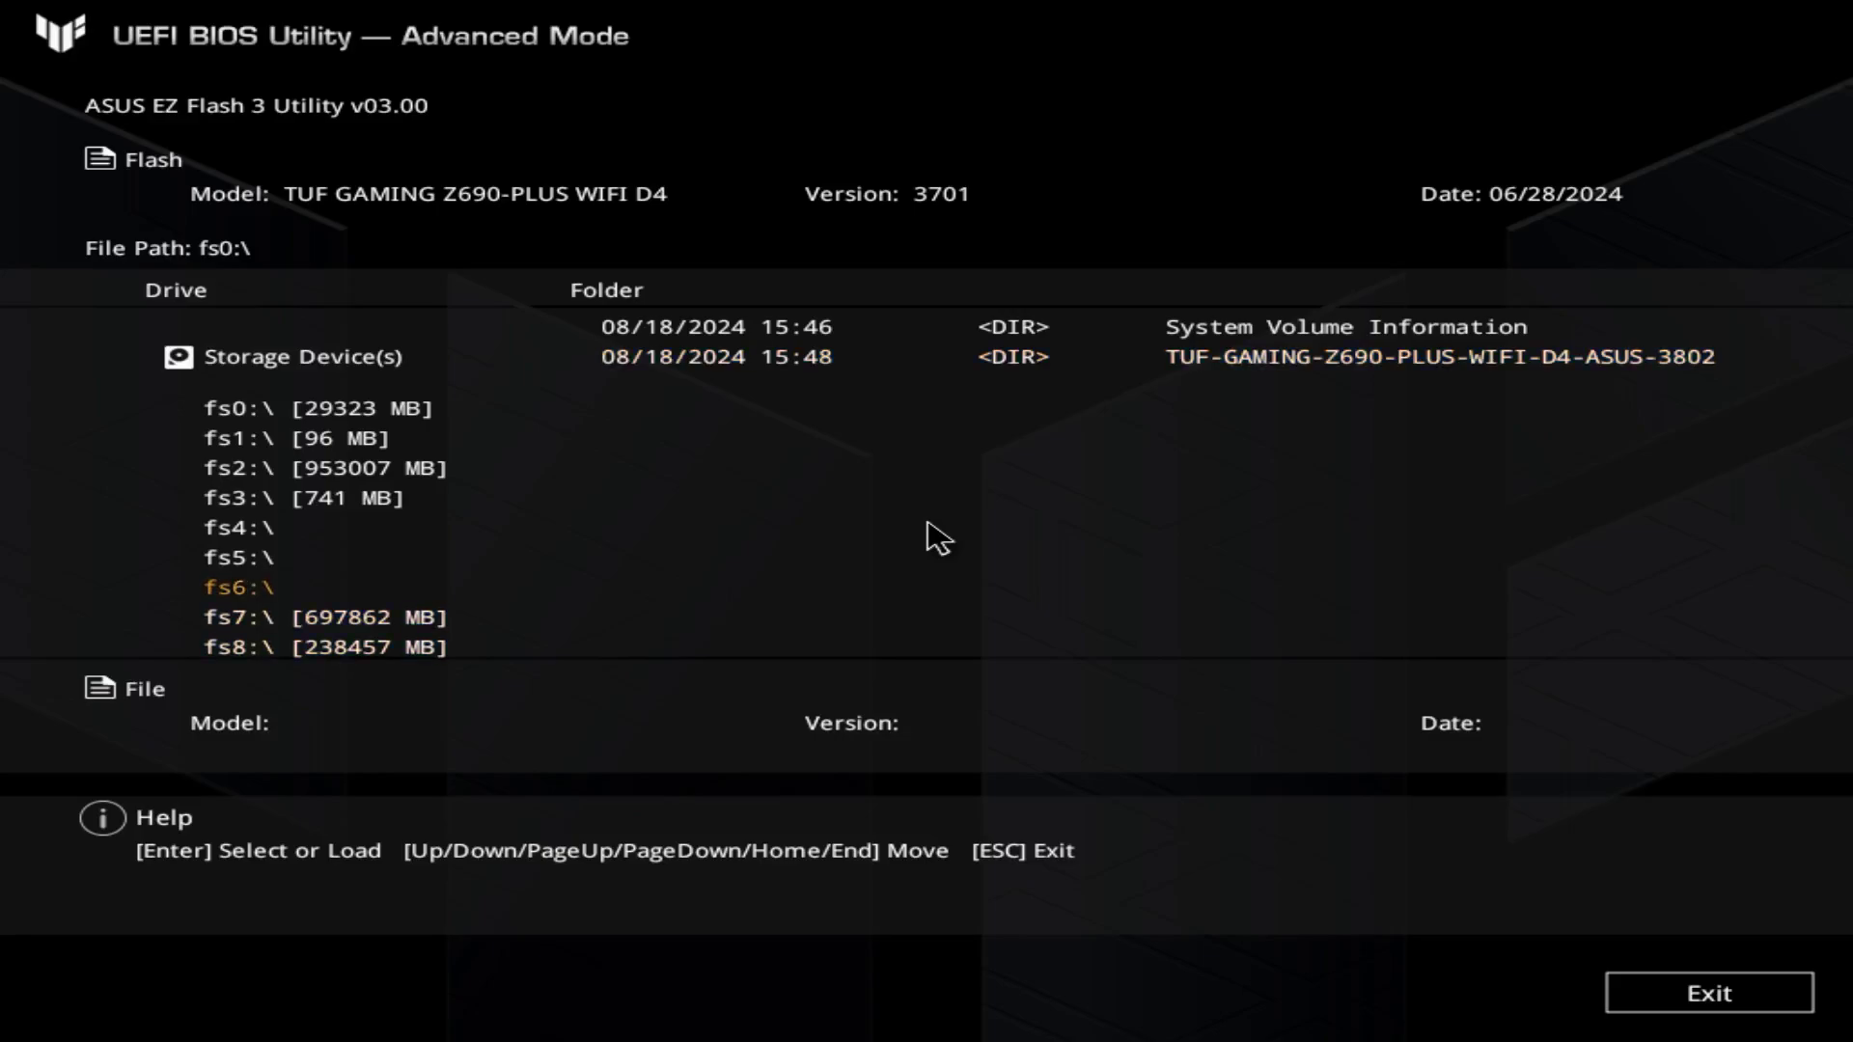
{"action": "key", "text": "Up"}
{"action": "key", "text": "Right"}
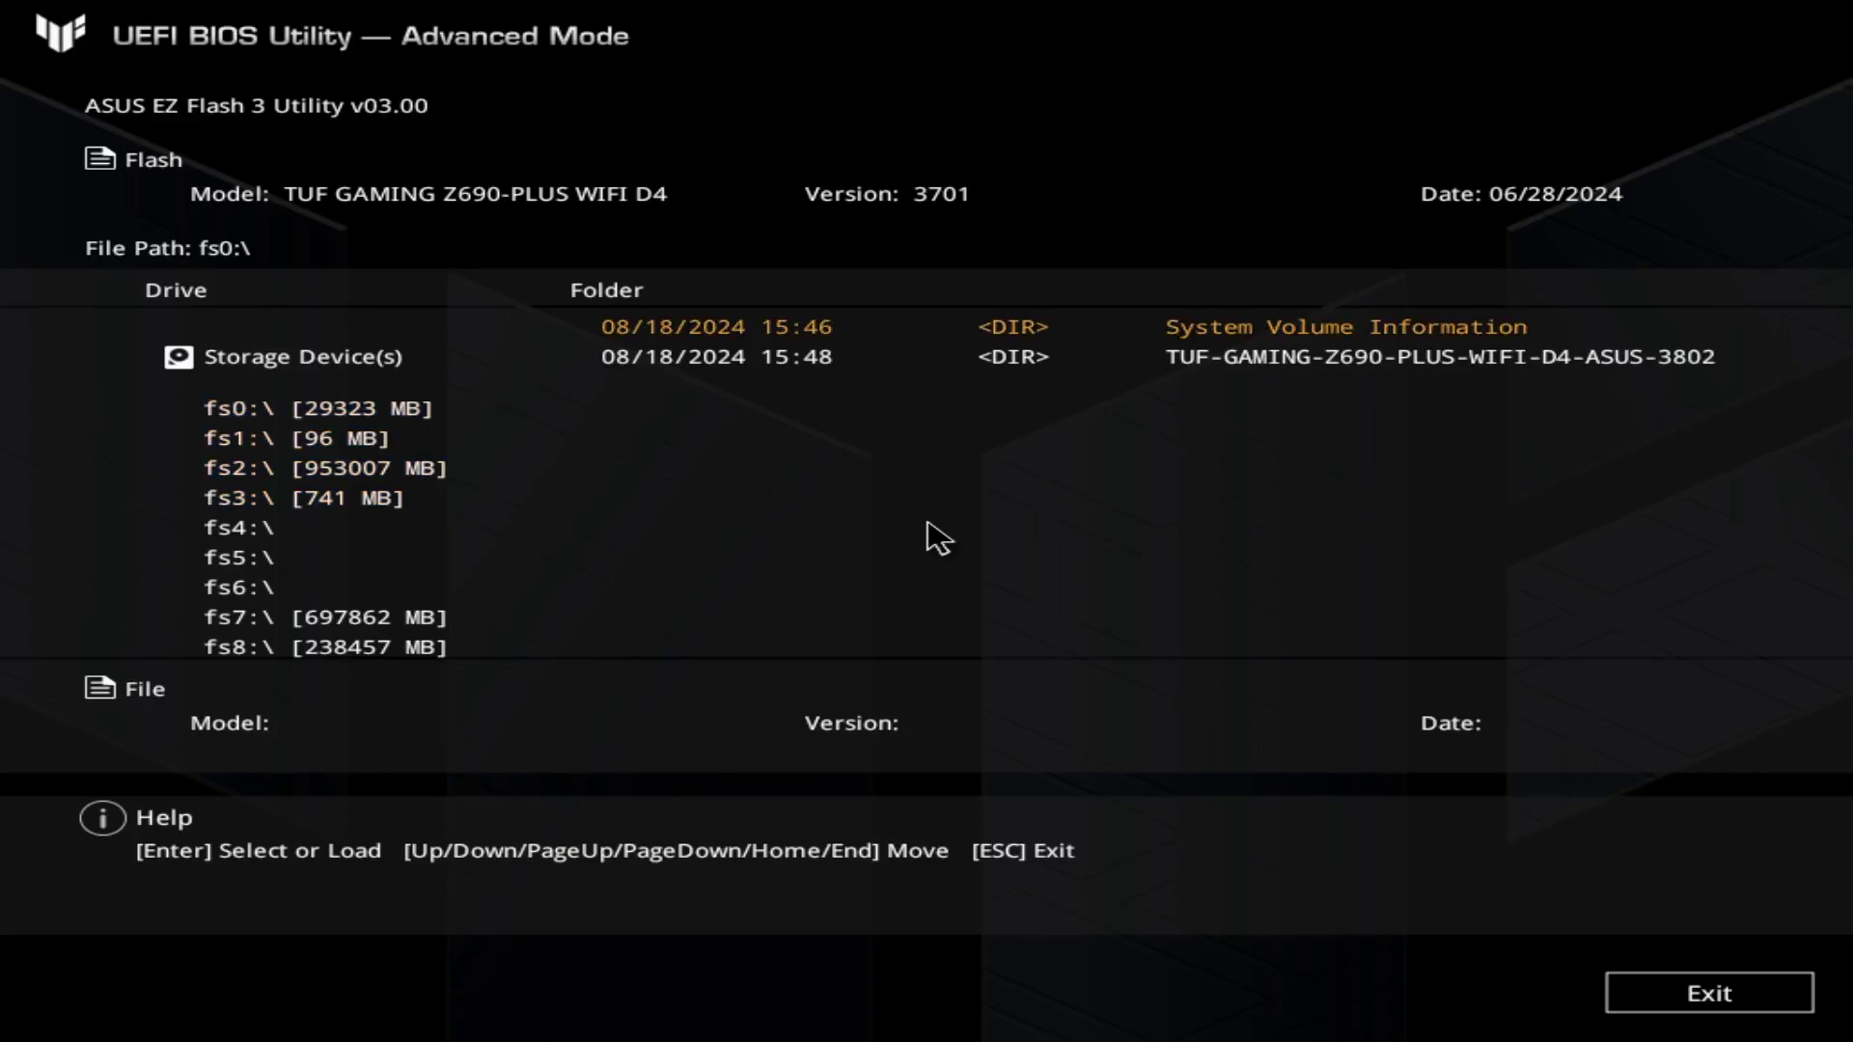
{"action": "key", "text": "Down"}
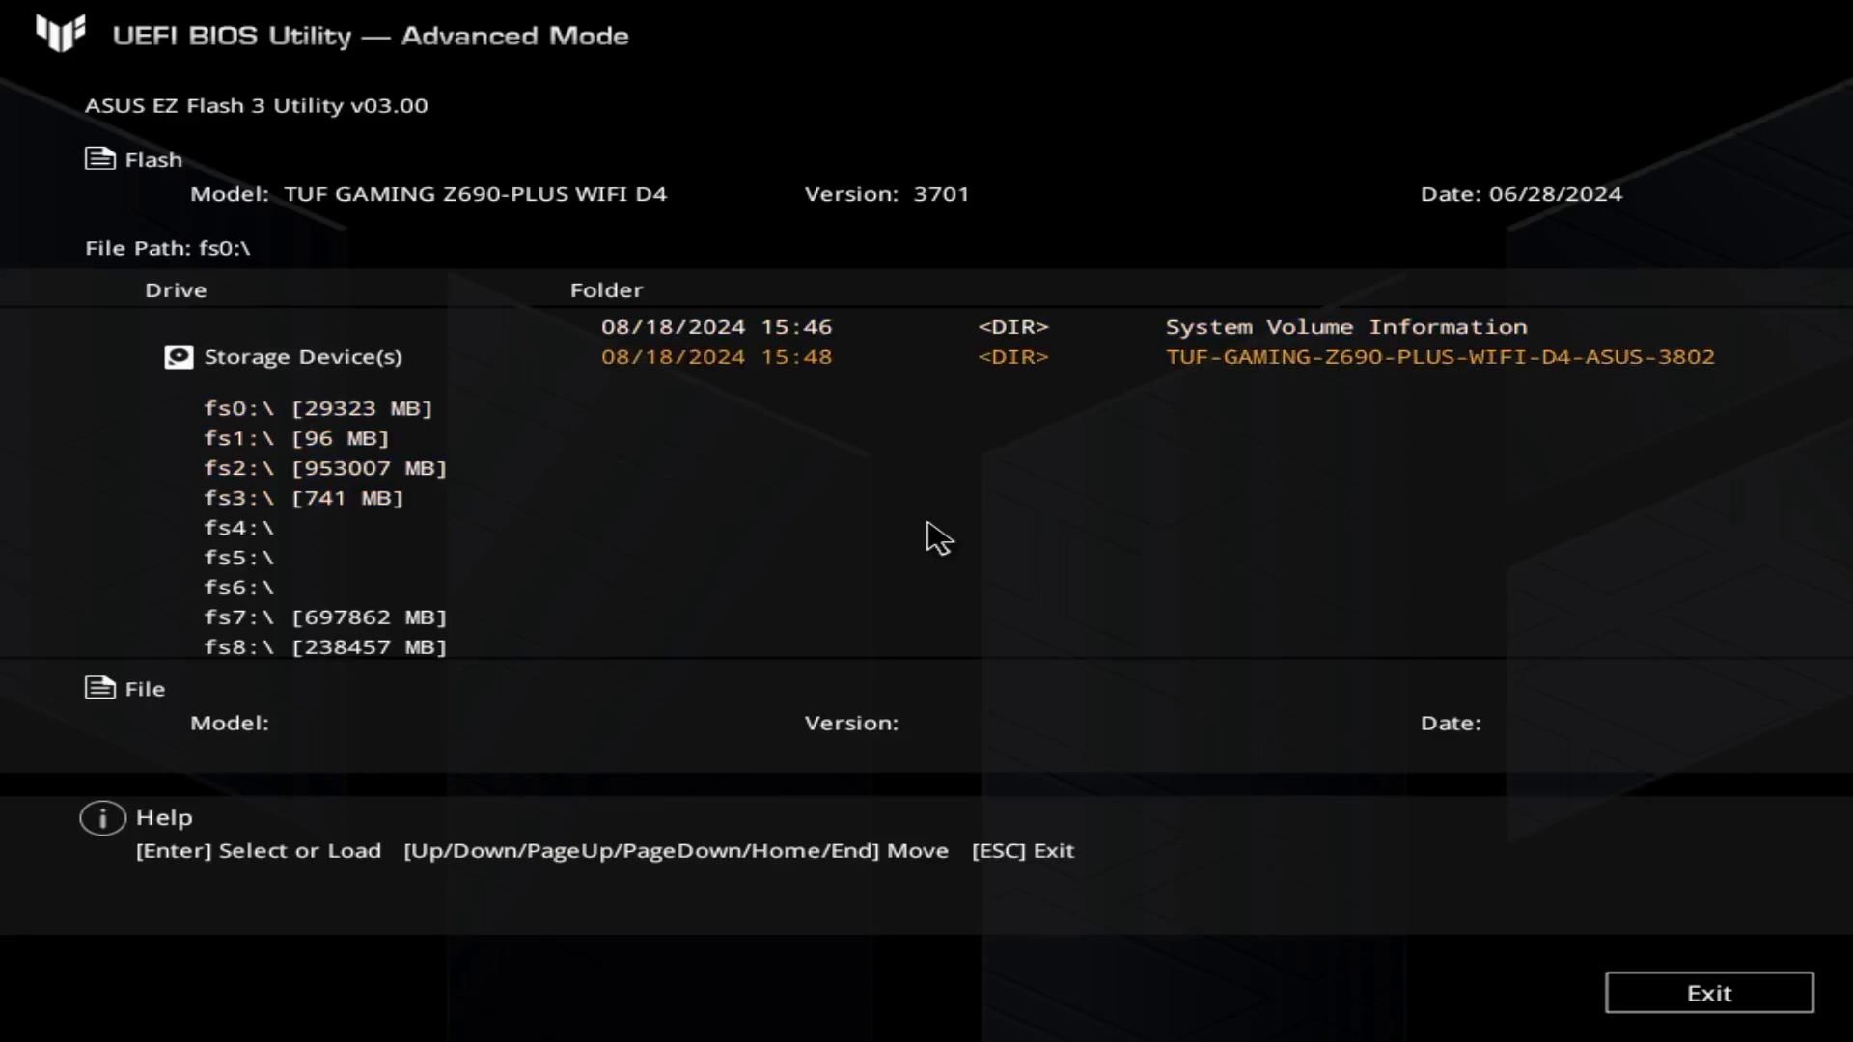
- Open fs0's 3802 folder and load TGZ690W4.CAP, bringing up the BitLocker notice
{"action": "key", "text": "Left"}
{"action": "key", "text": "Down"}
{"action": "key", "text": "Down"}
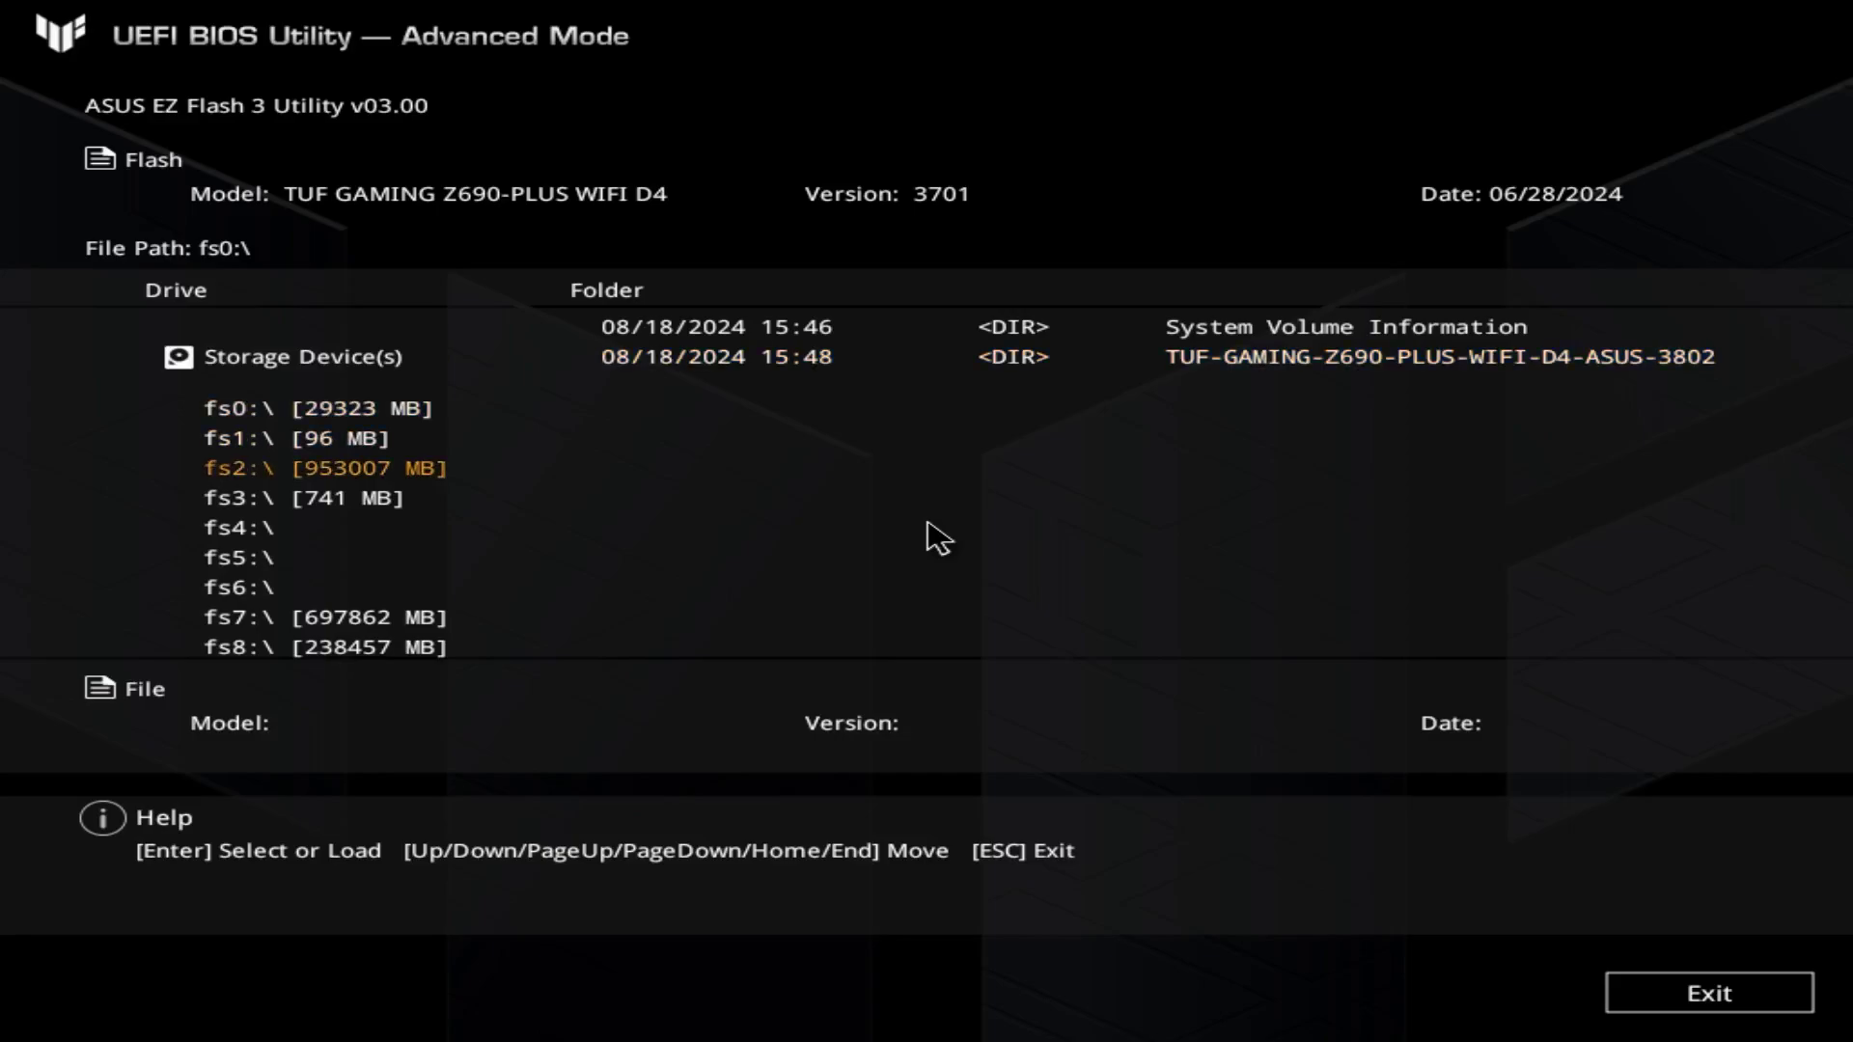
{"action": "key", "text": "Up"}
{"action": "key", "text": "Up"}
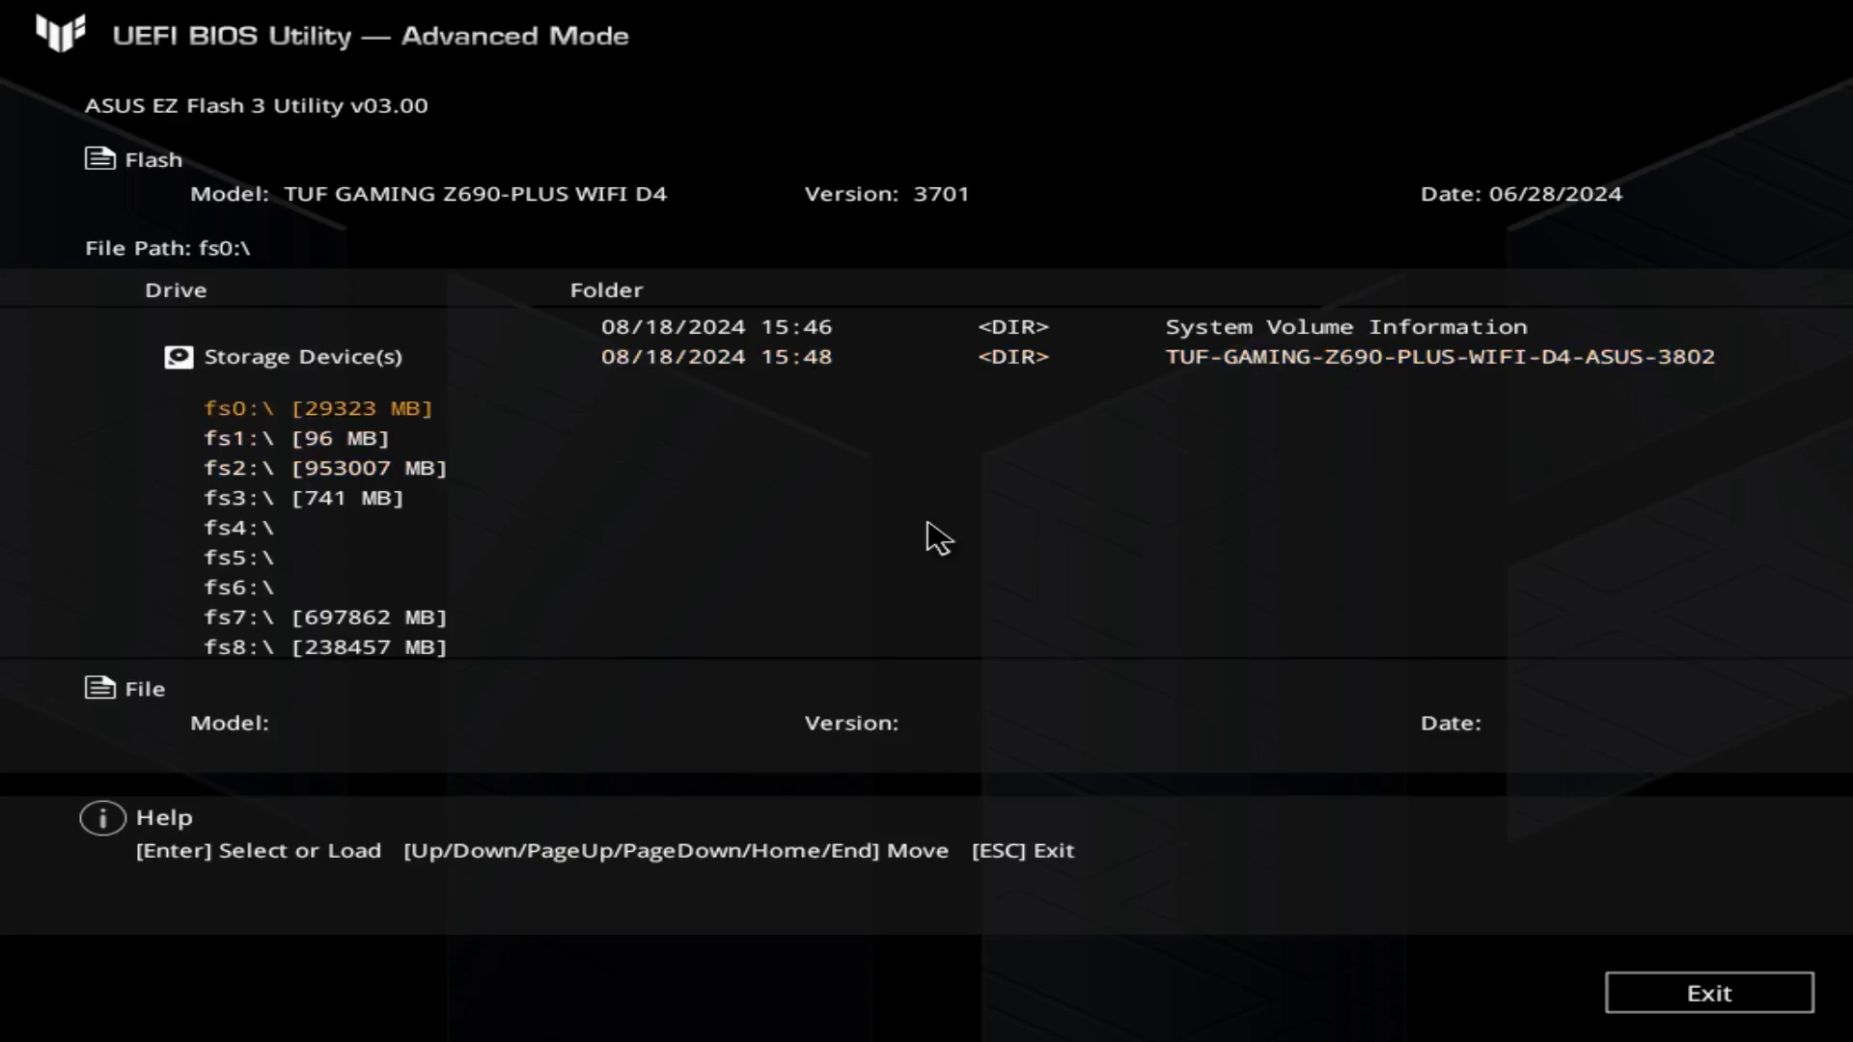
{"action": "key", "text": "Down"}
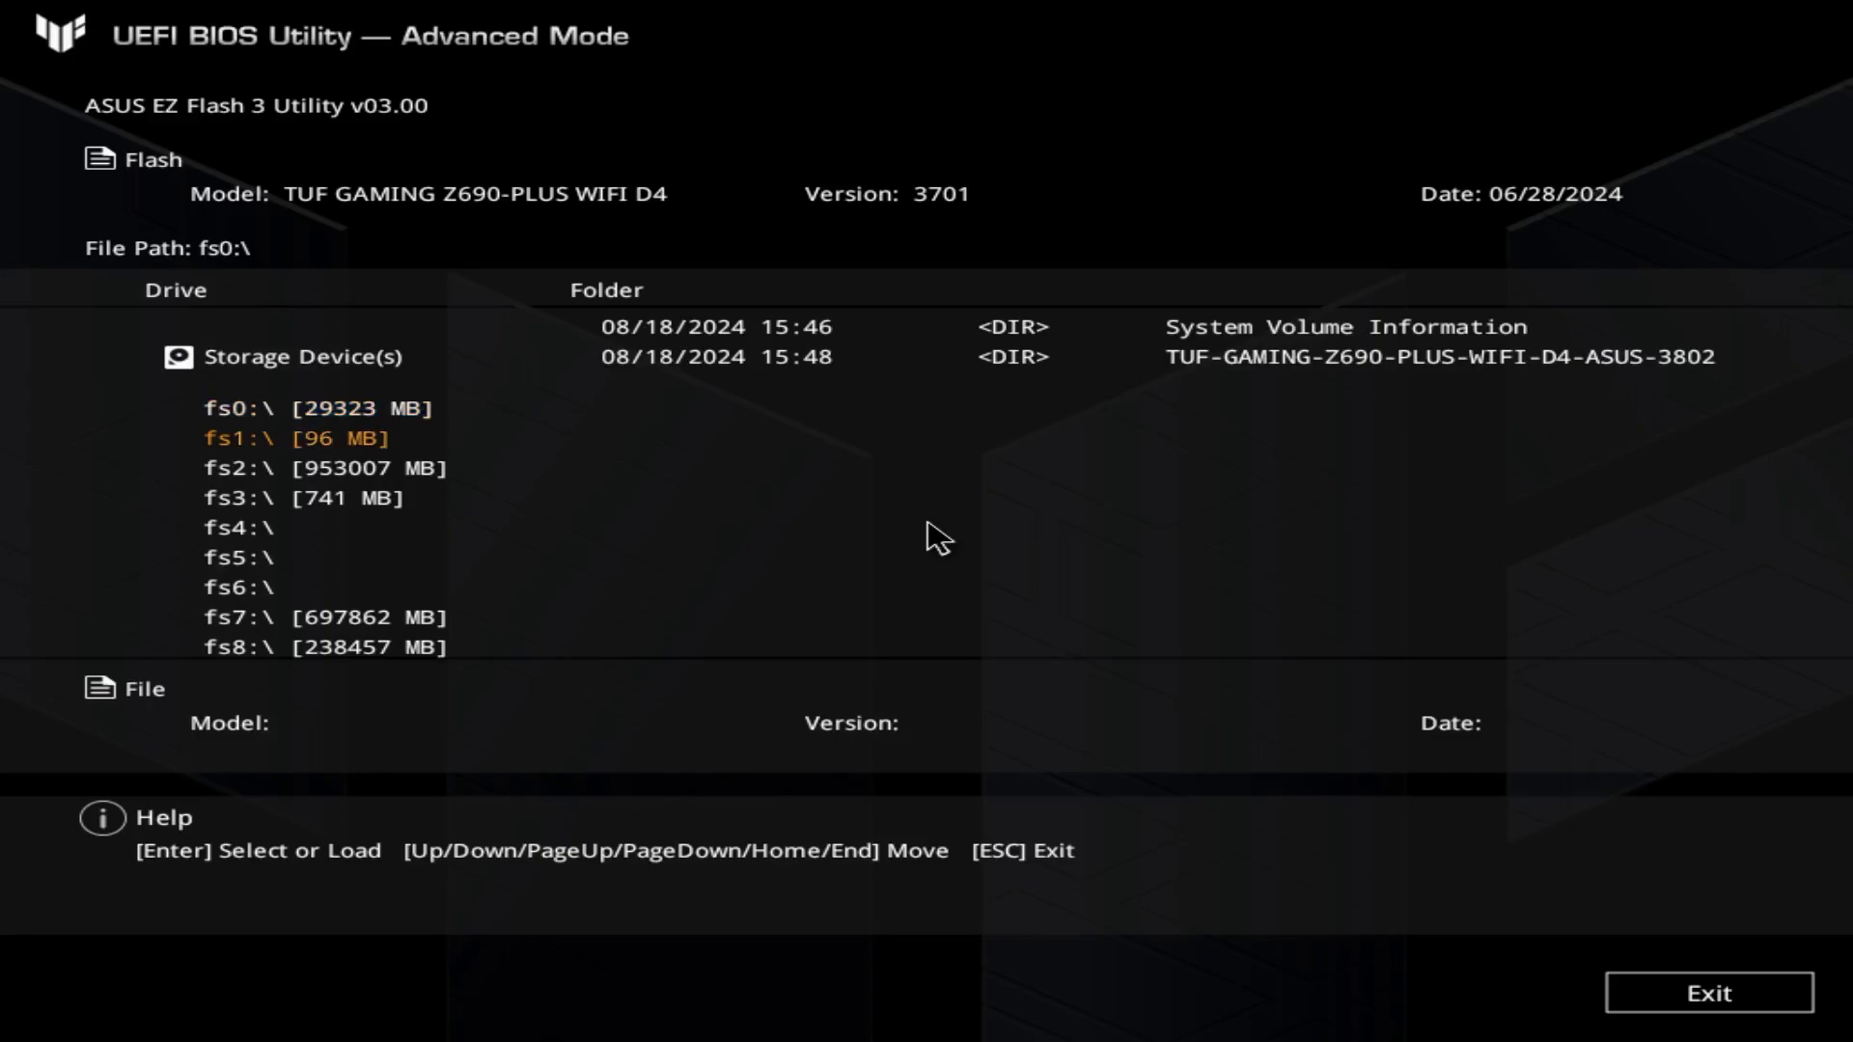
{"action": "key", "text": "Up"}
{"action": "key", "text": "Right"}
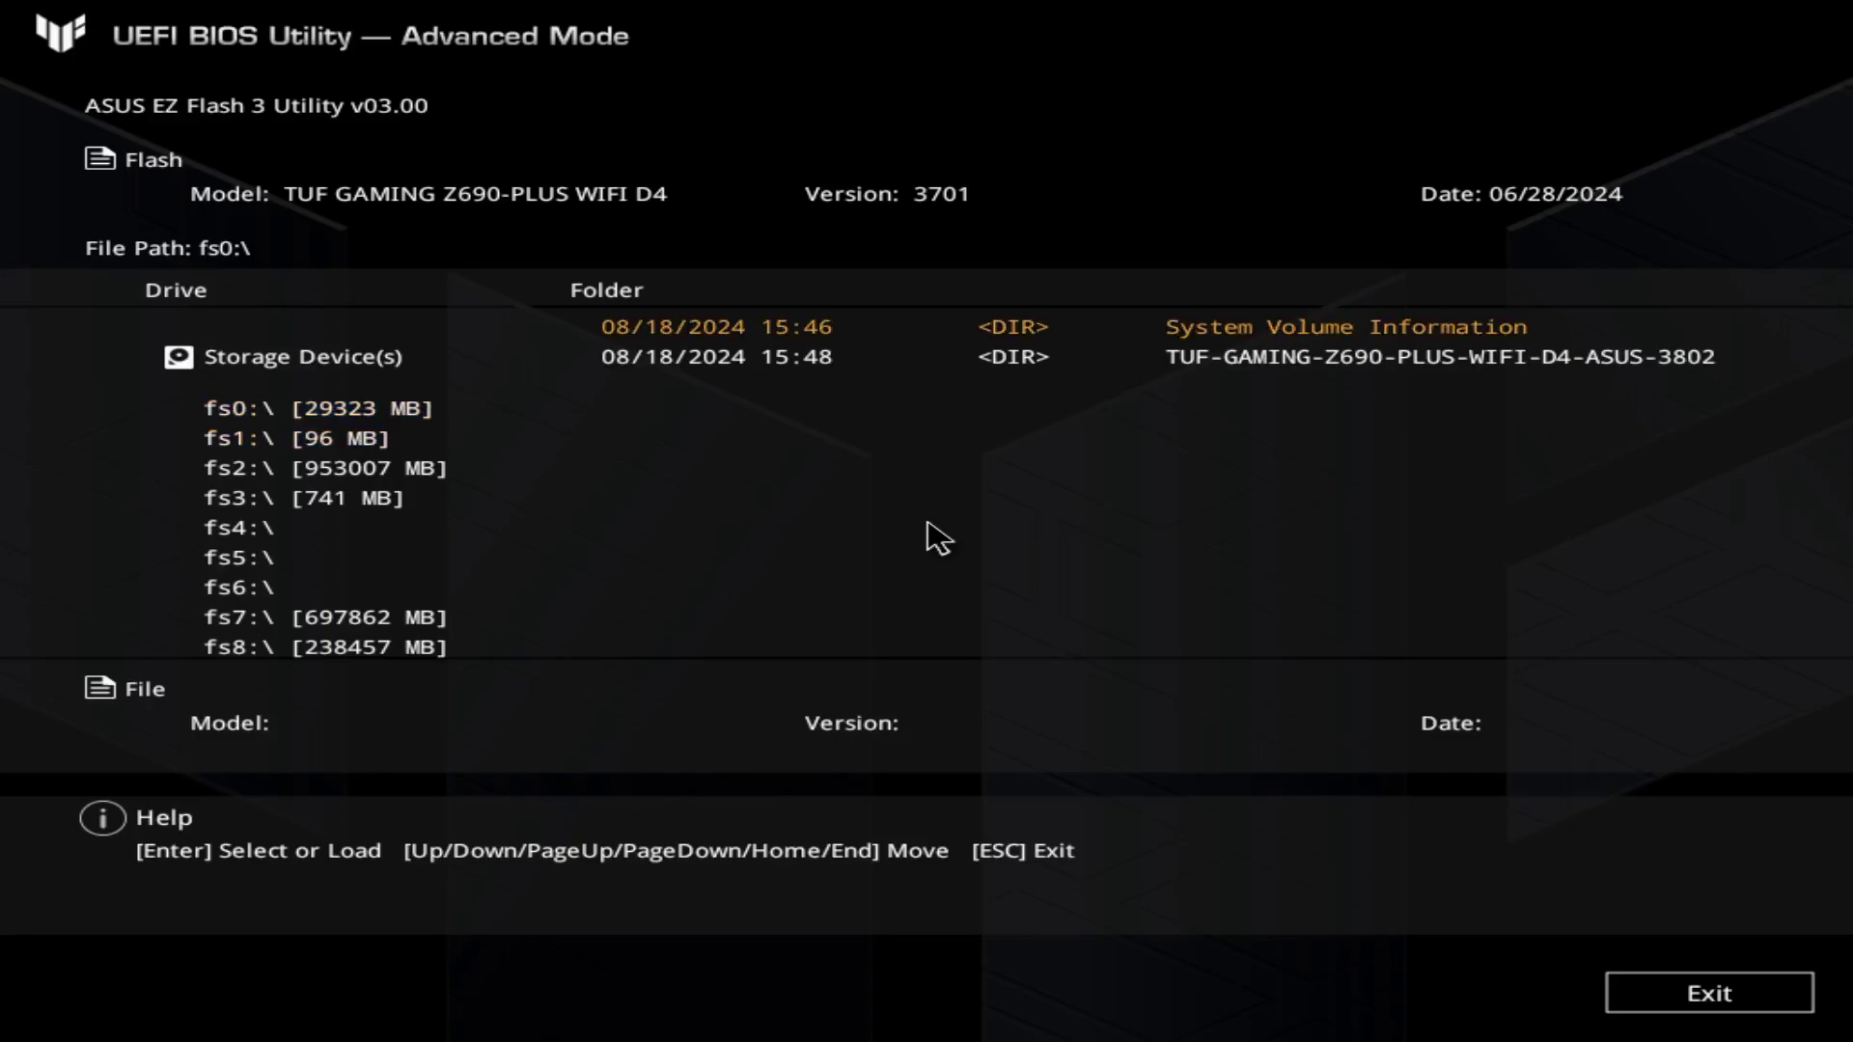
{"action": "key", "text": "Down"}
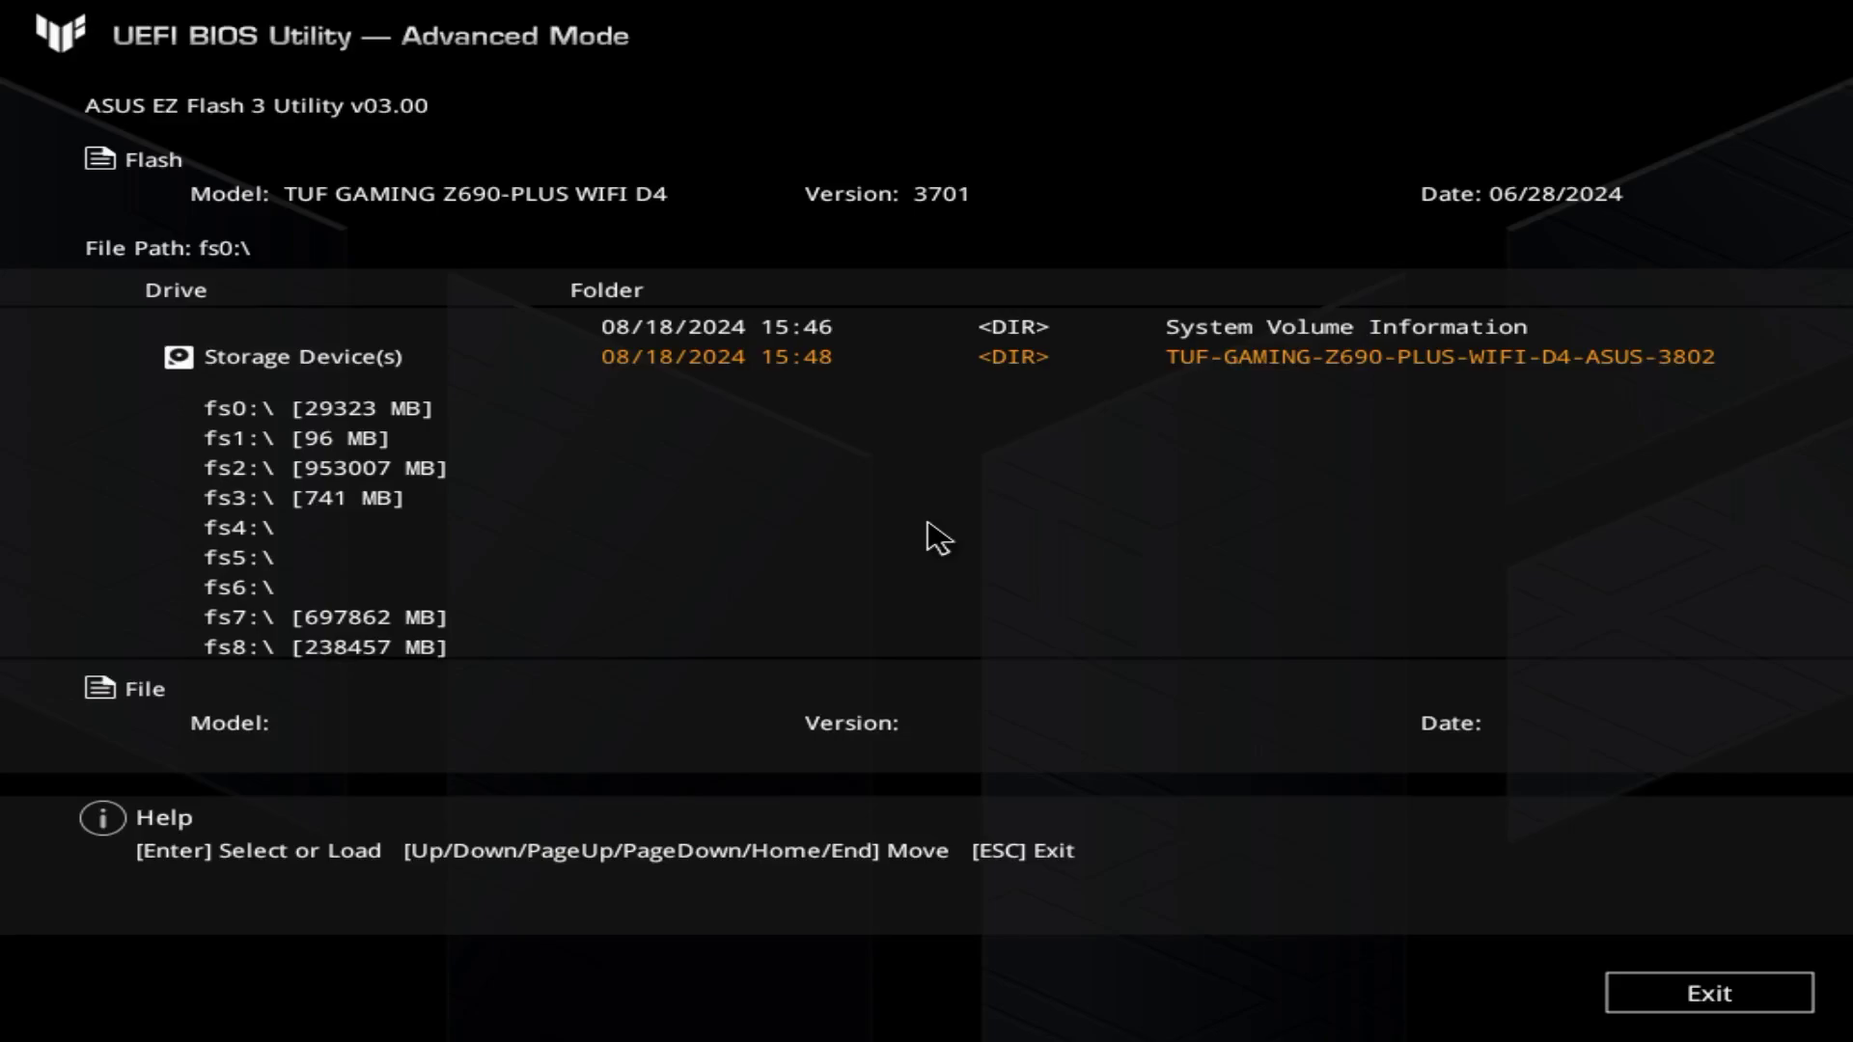
{"action": "key", "text": "Return"}
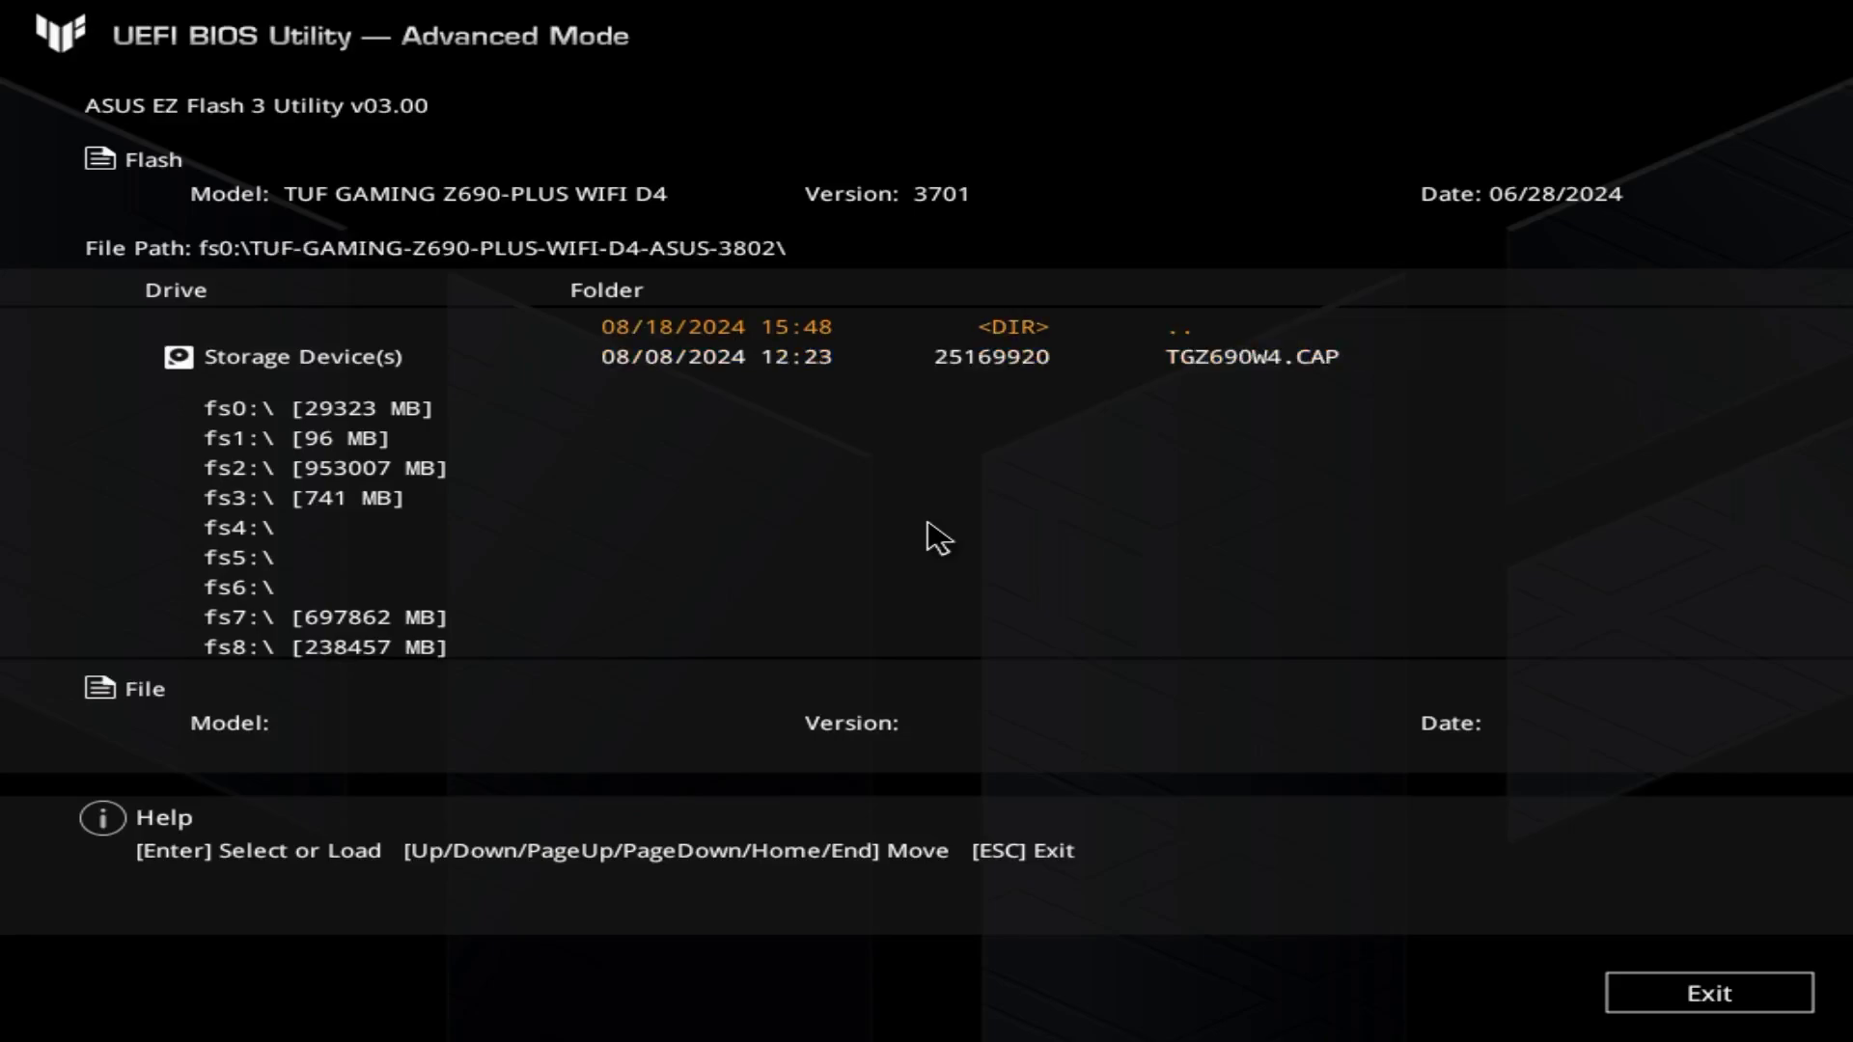
{"action": "key", "text": "Down"}
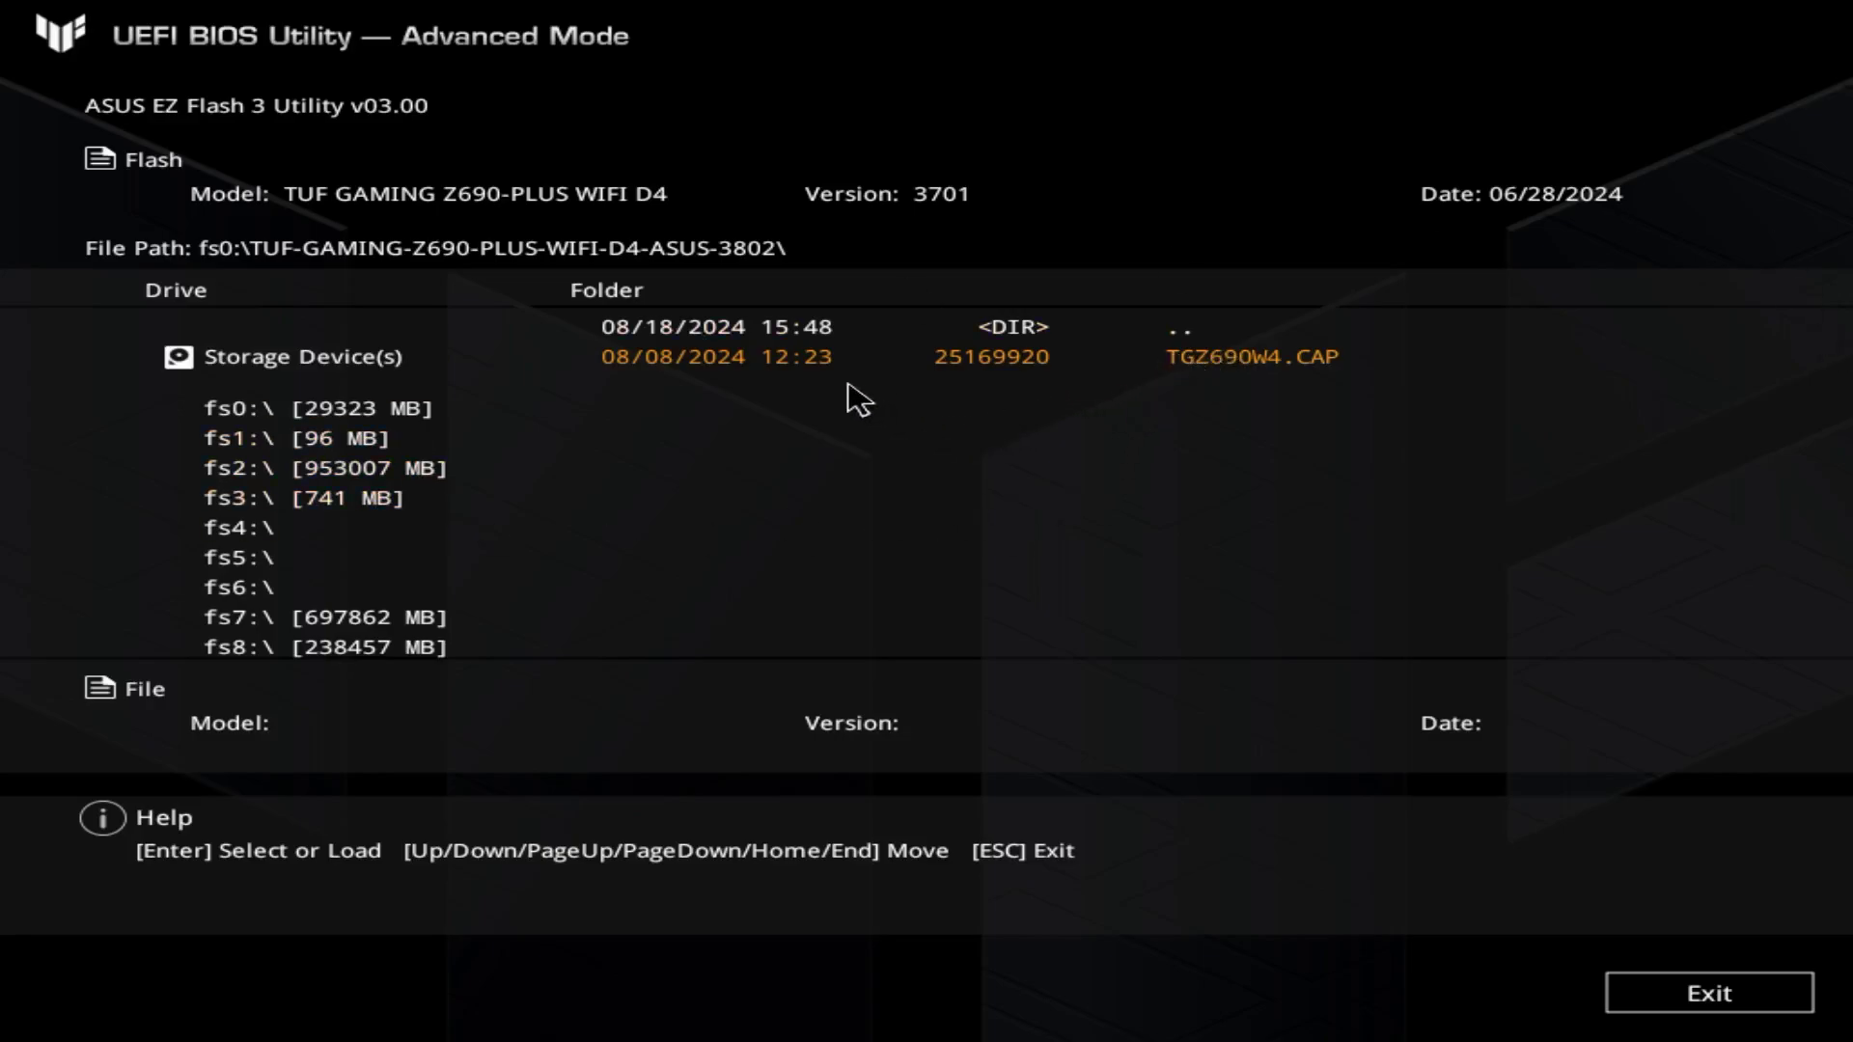
{"action": "left_click", "coordinate": [712, 360]}
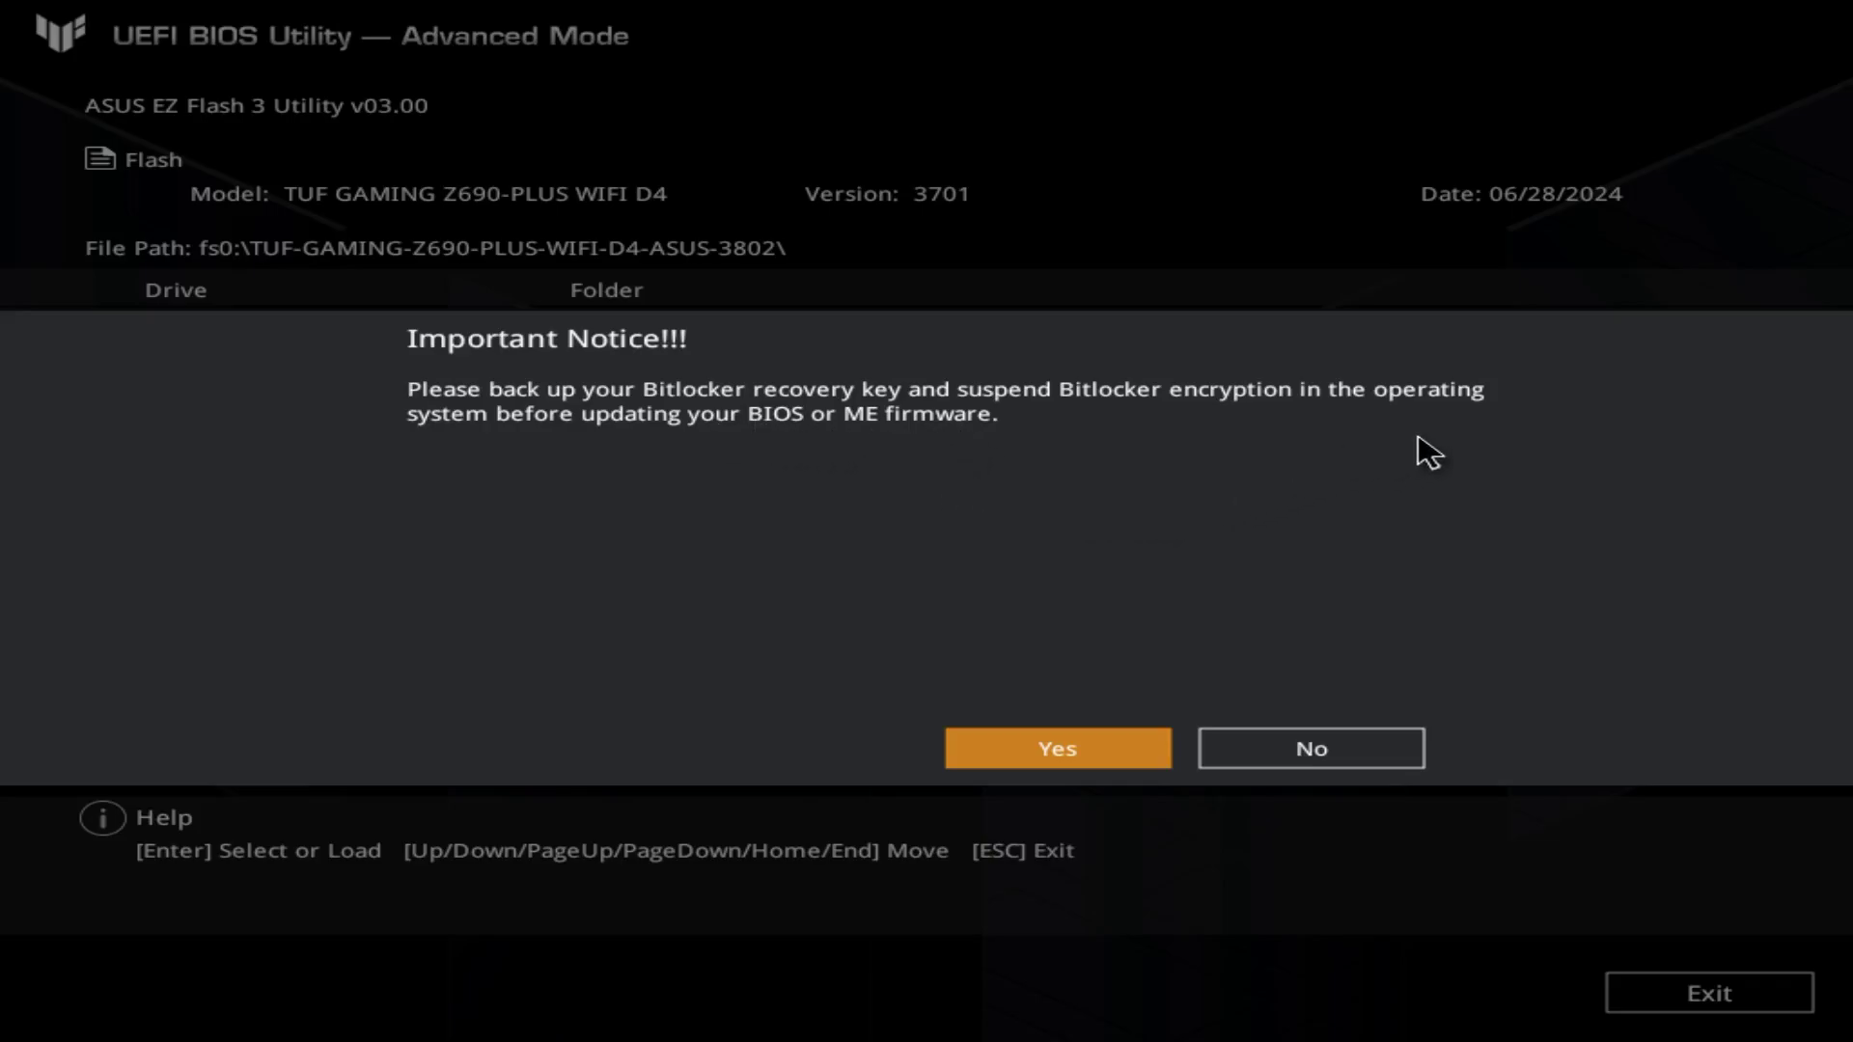
- Accept the Bitlocker notice and agree to read the version 3802 BIOS file
{"action": "left_click", "coordinate": [1123, 748]}
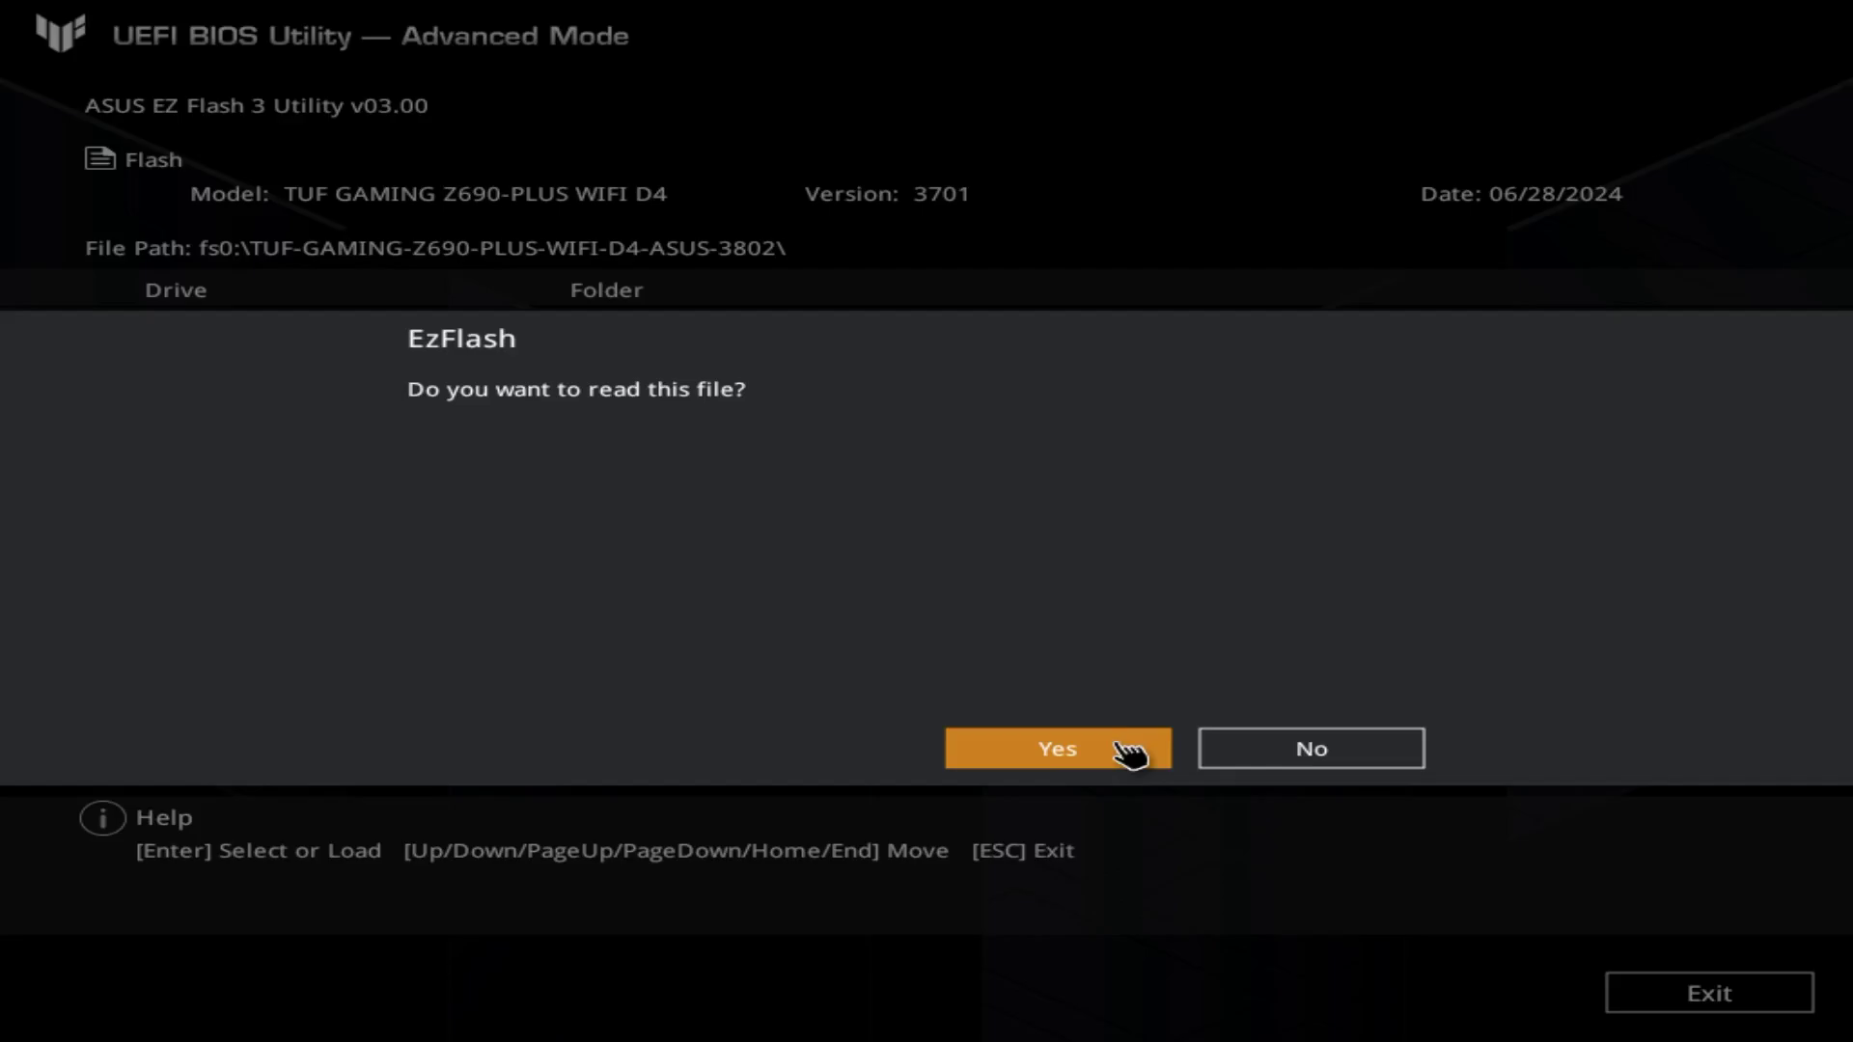
{"action": "left_click", "coordinate": [1123, 749]}
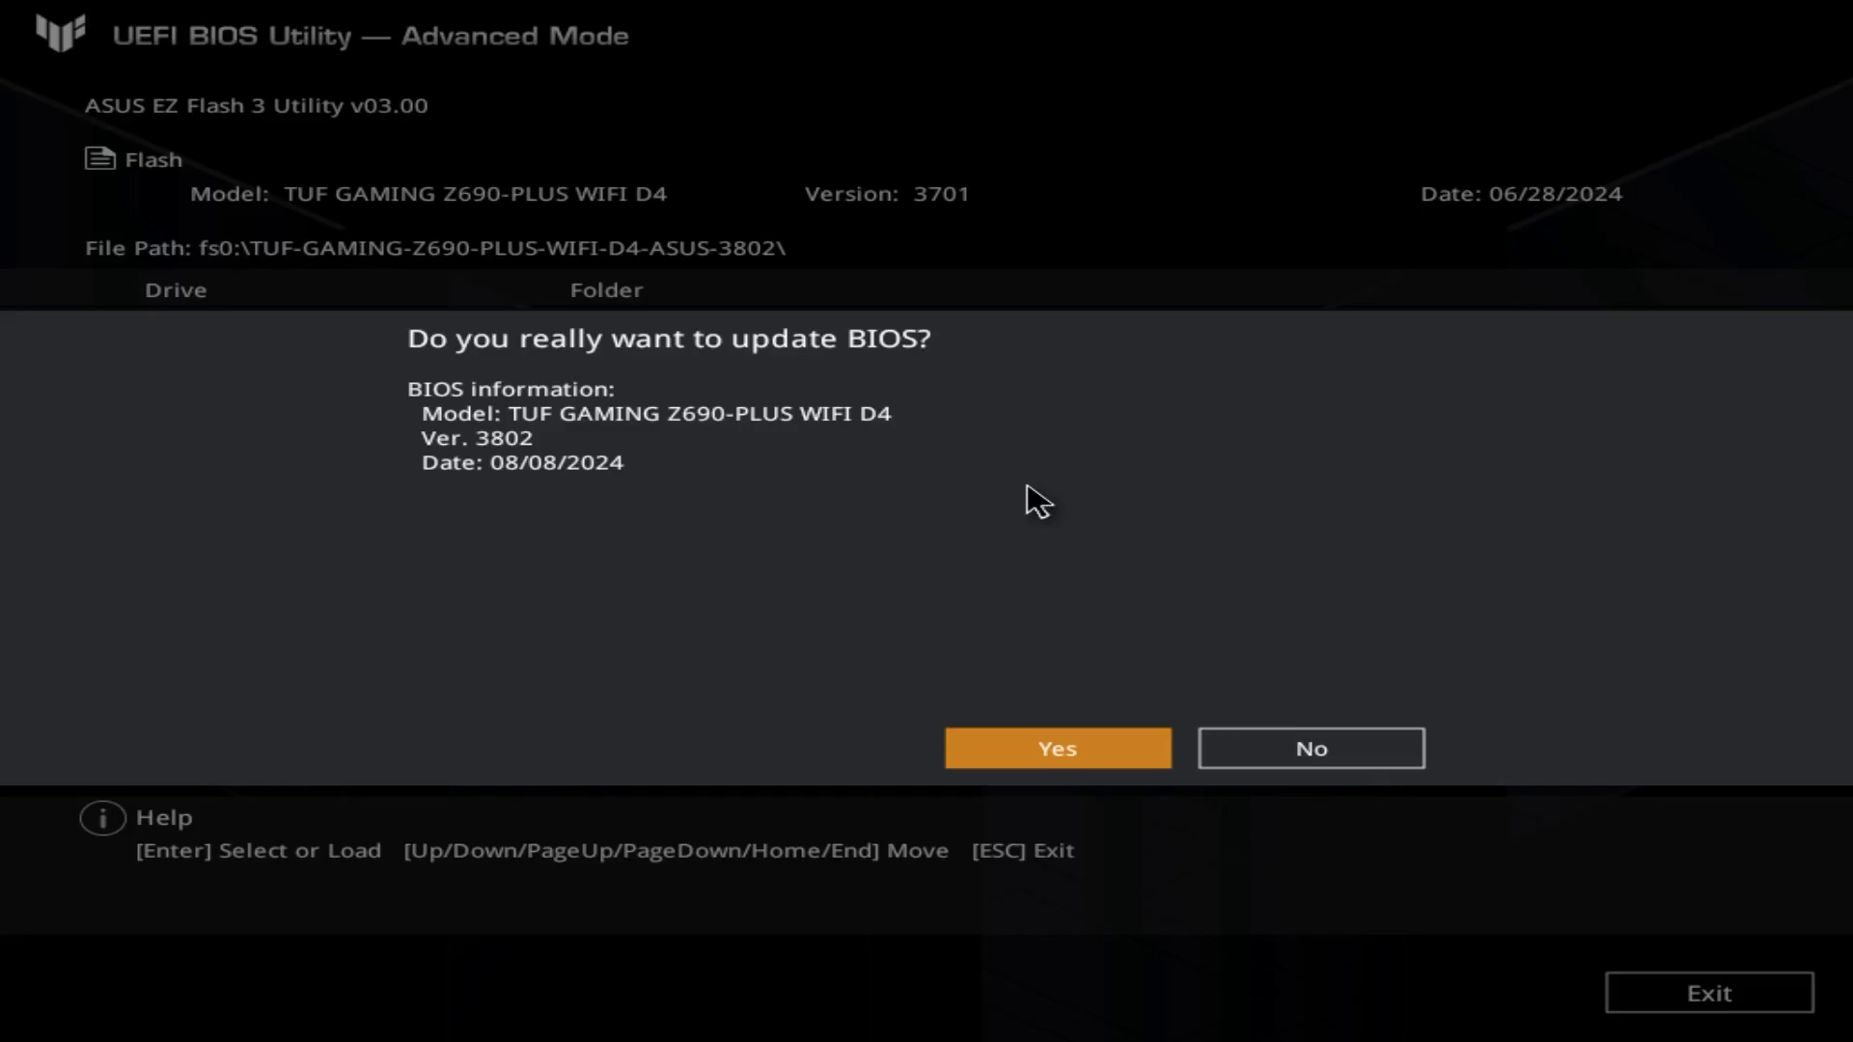
- Confirm the update so BIOS version 3802 flashes to completion
{"action": "key", "text": "Return"}
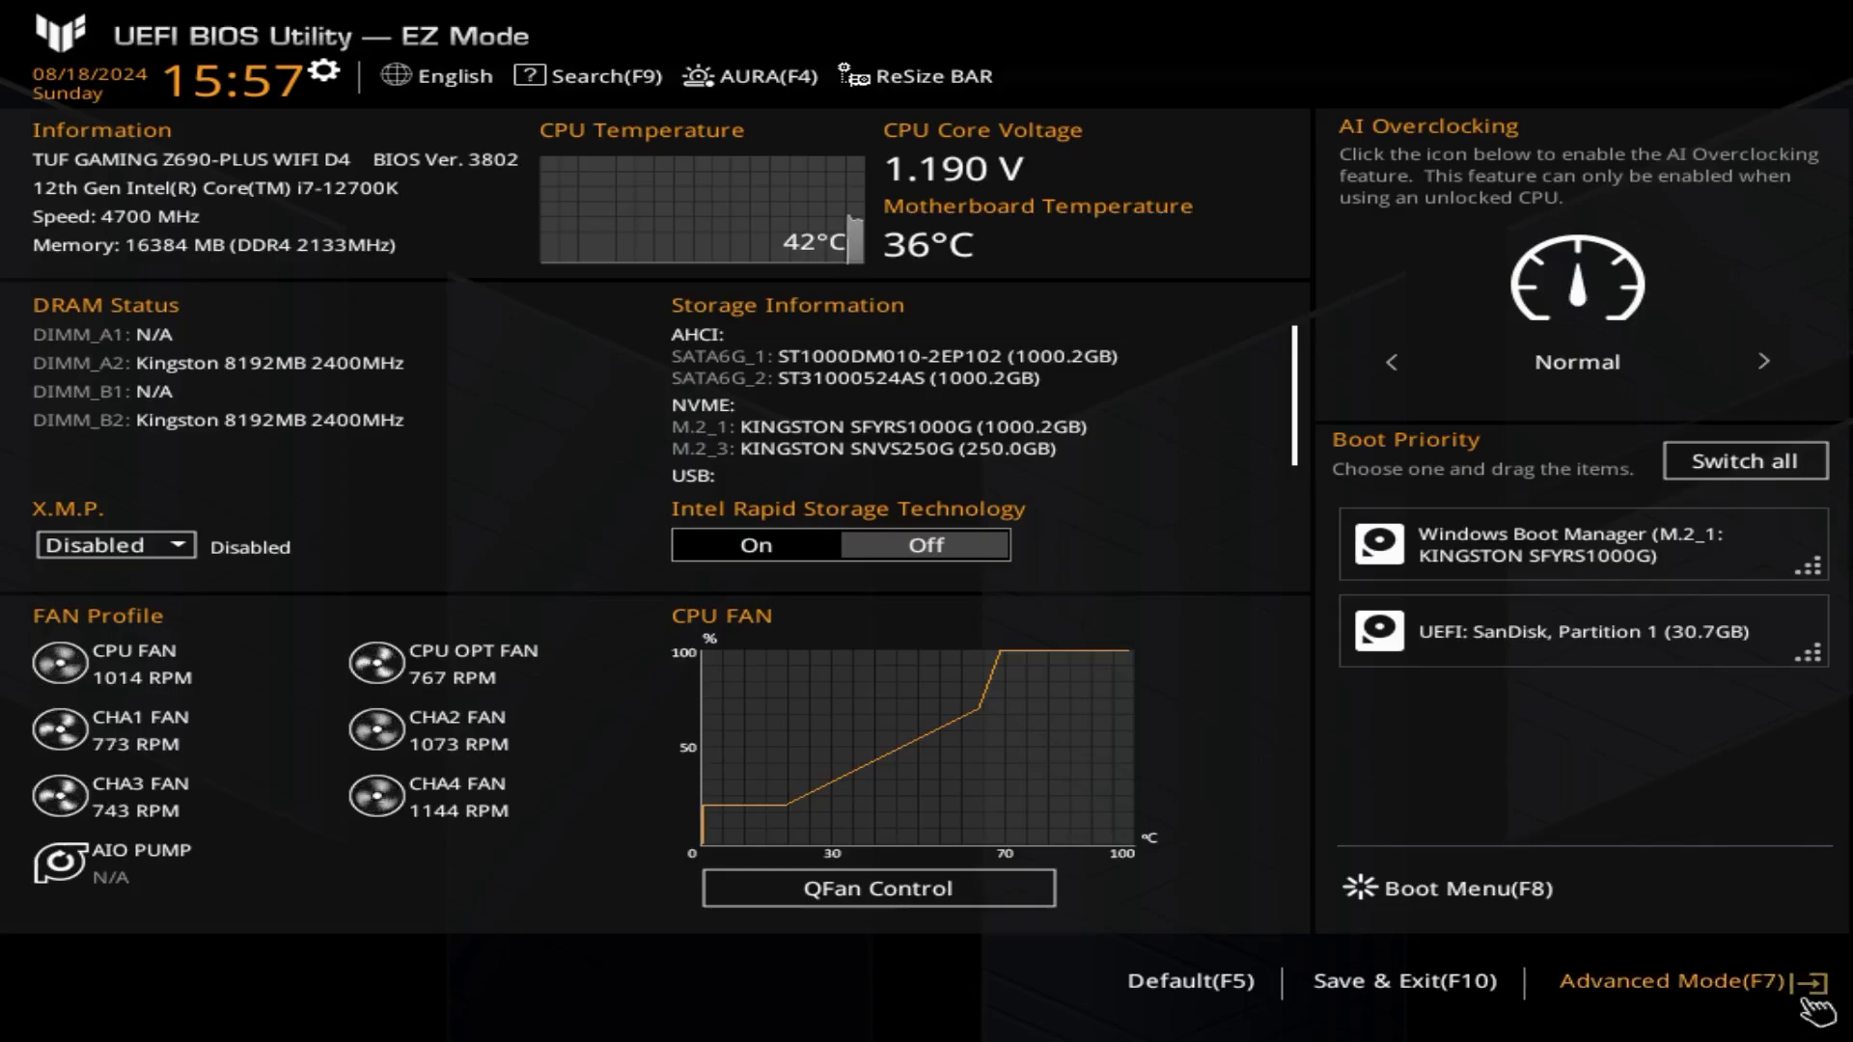
- Switch to Advanced Mode and choose Load Optimized Defaults on the Exit page
{"action": "left_click", "coordinate": [1804, 994]}
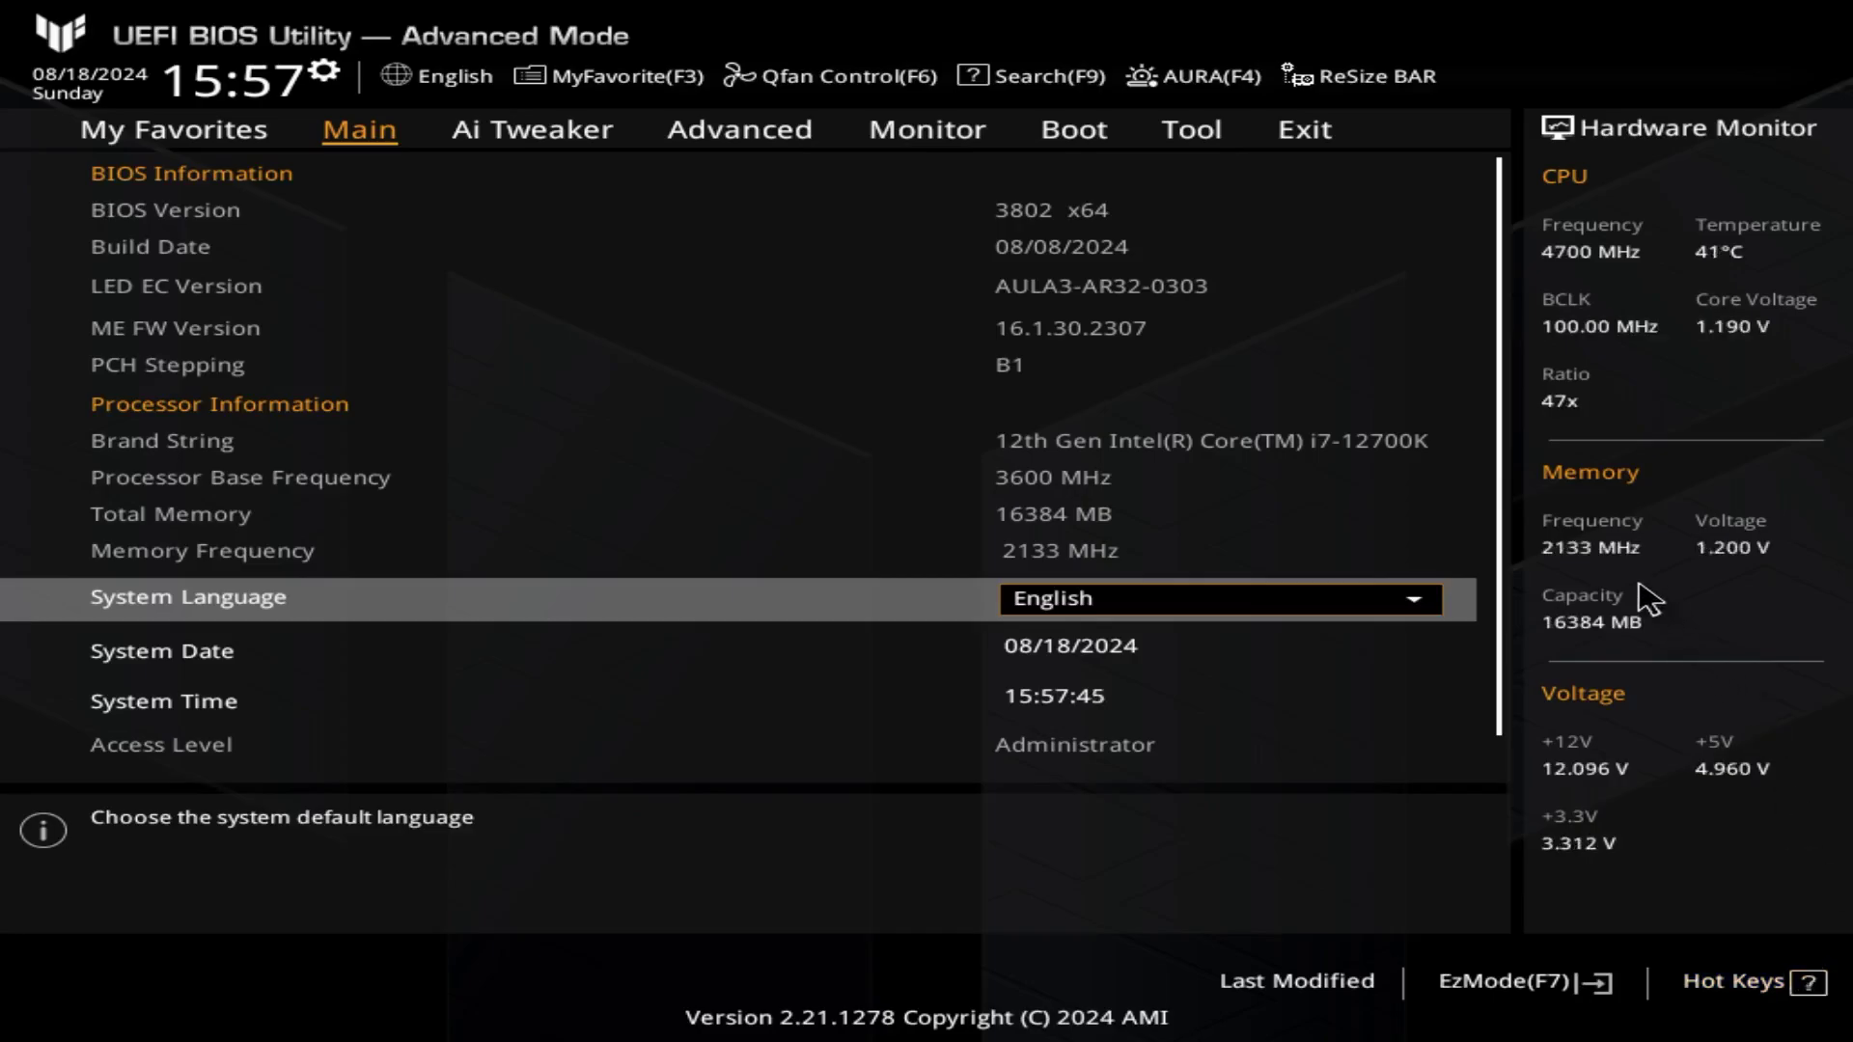
{"action": "key", "text": "Left"}
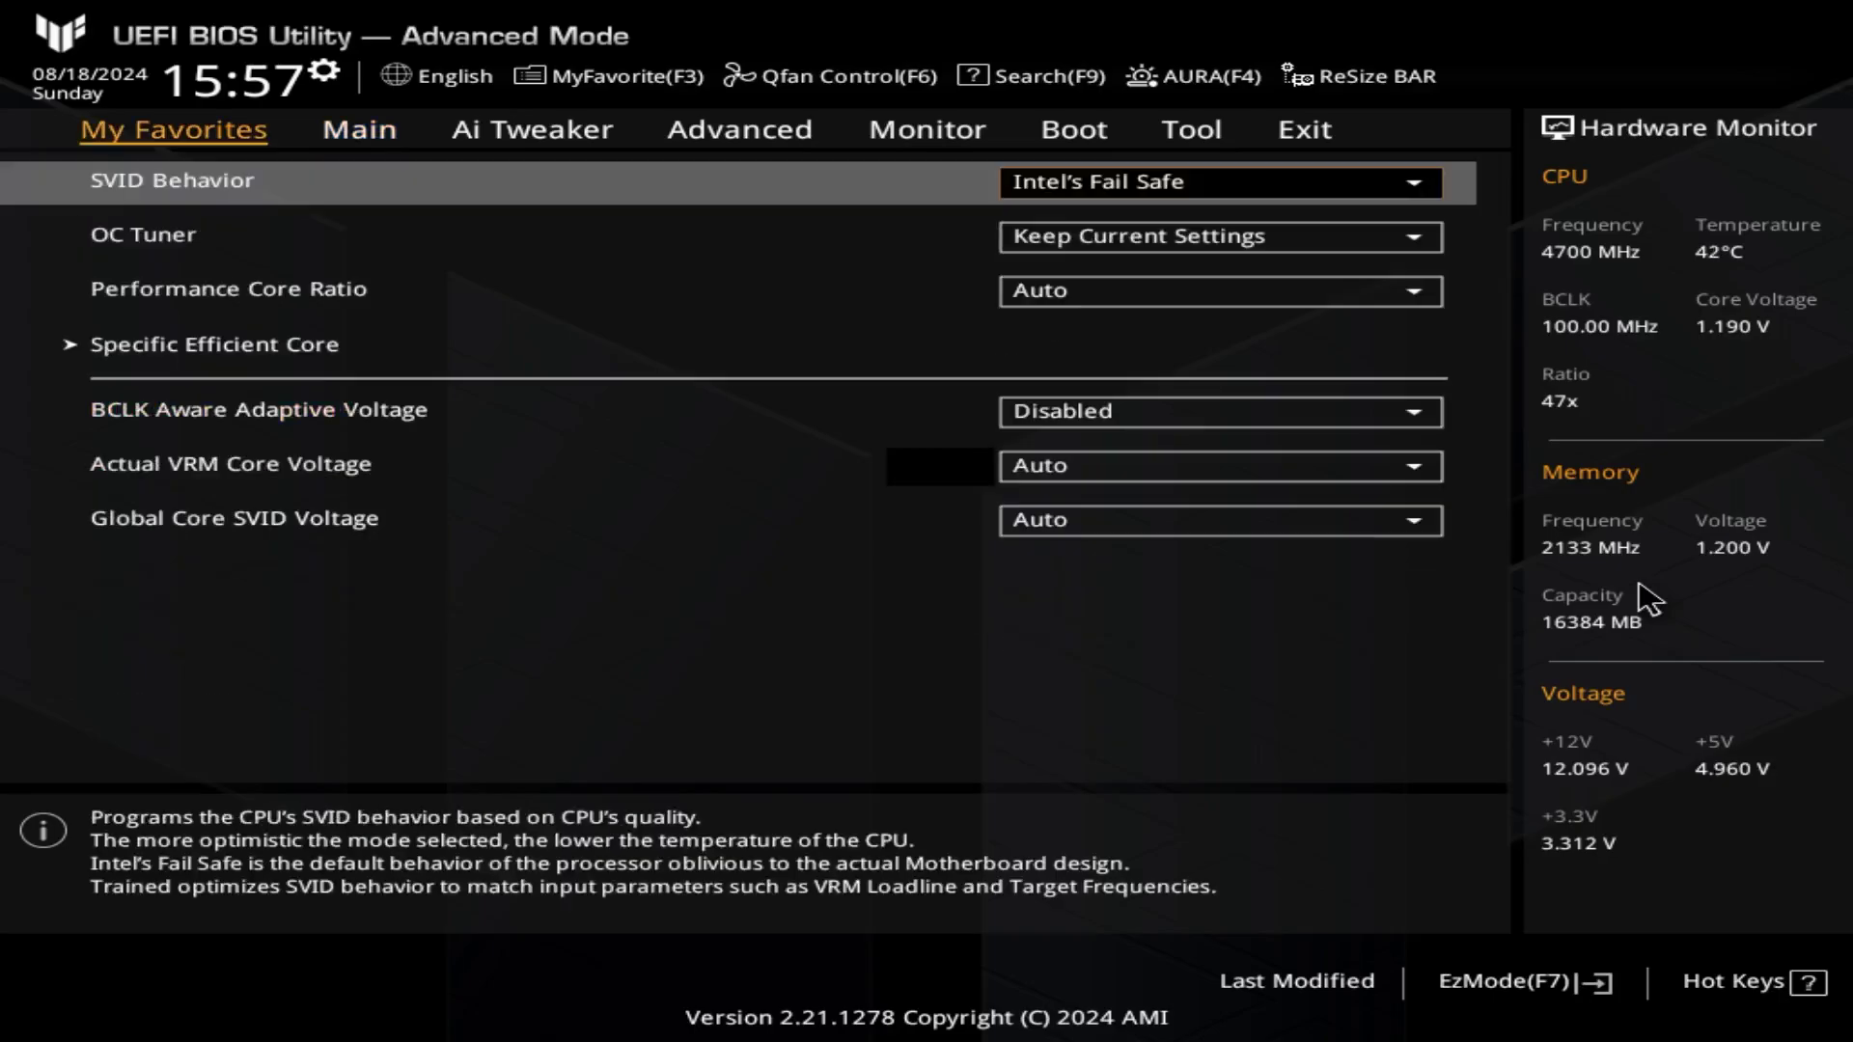
{"action": "key", "text": "Right"}
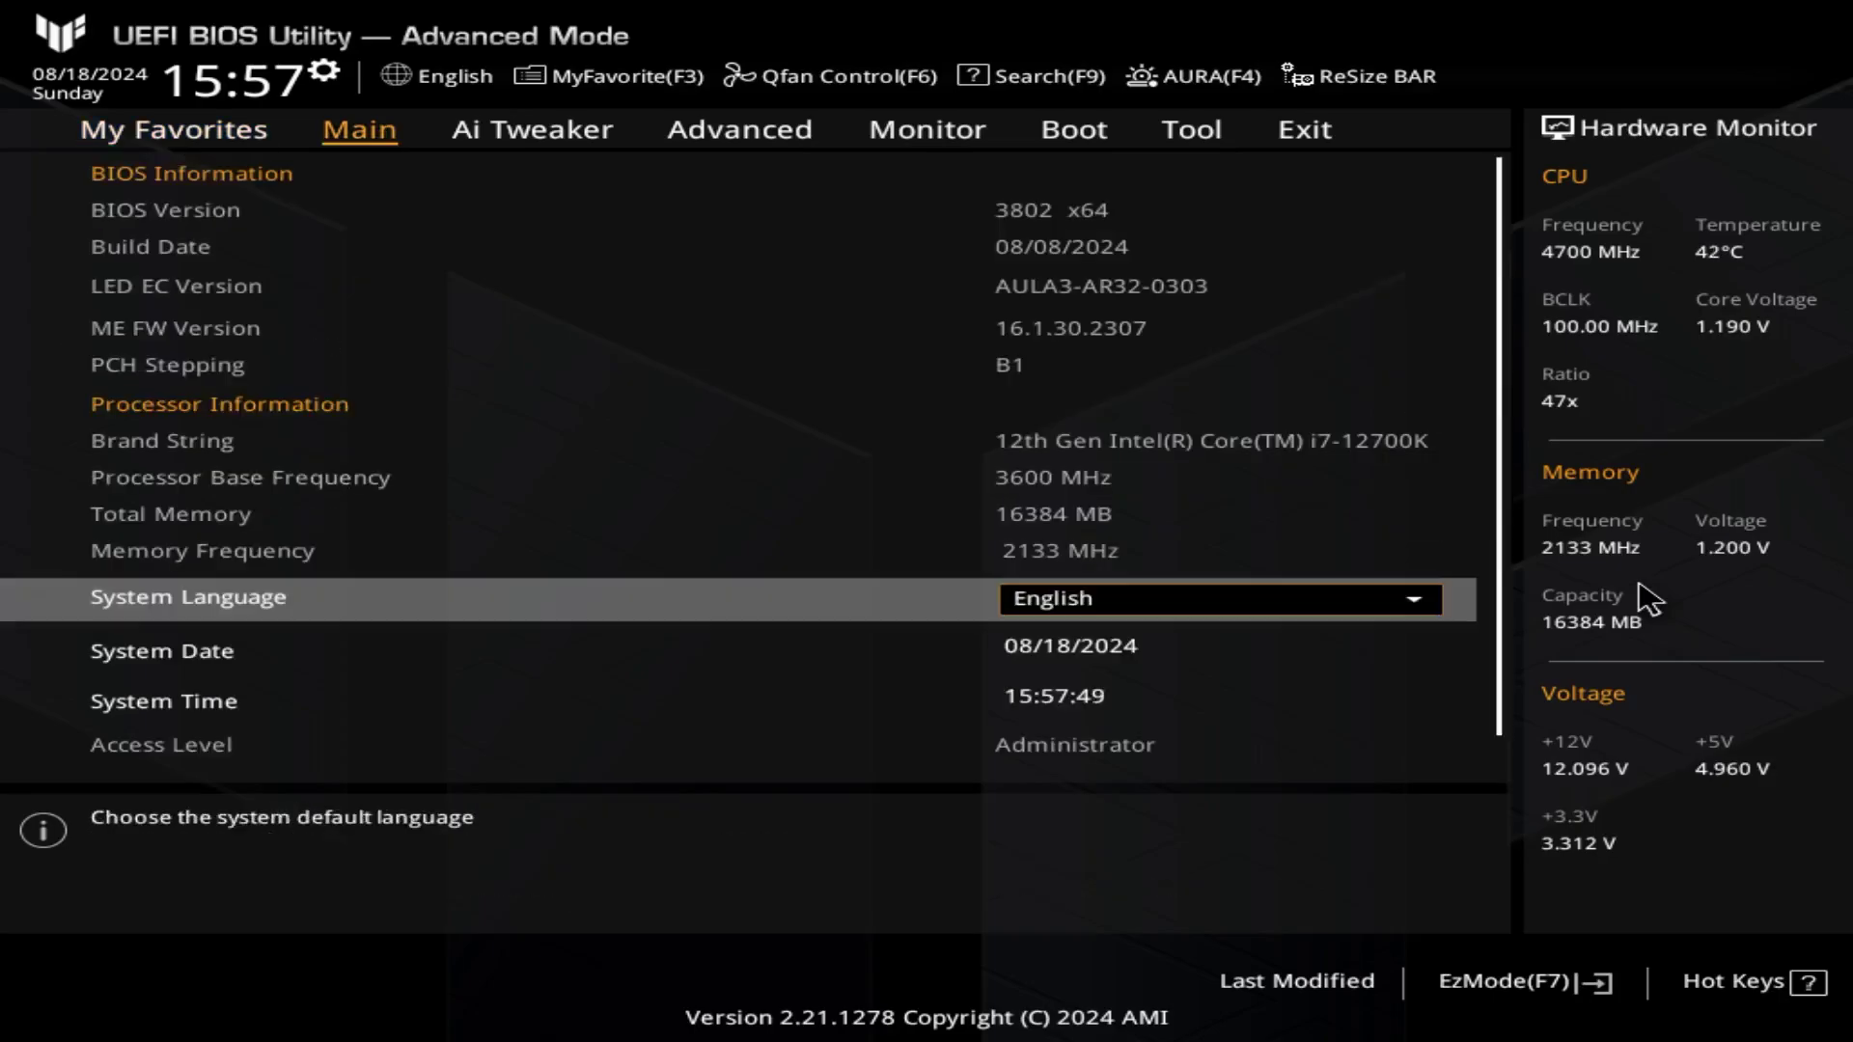
{"action": "key", "text": "Right"}
{"action": "key", "text": "Right"}
{"action": "key", "text": "Right"}
{"action": "key", "text": "Right"}
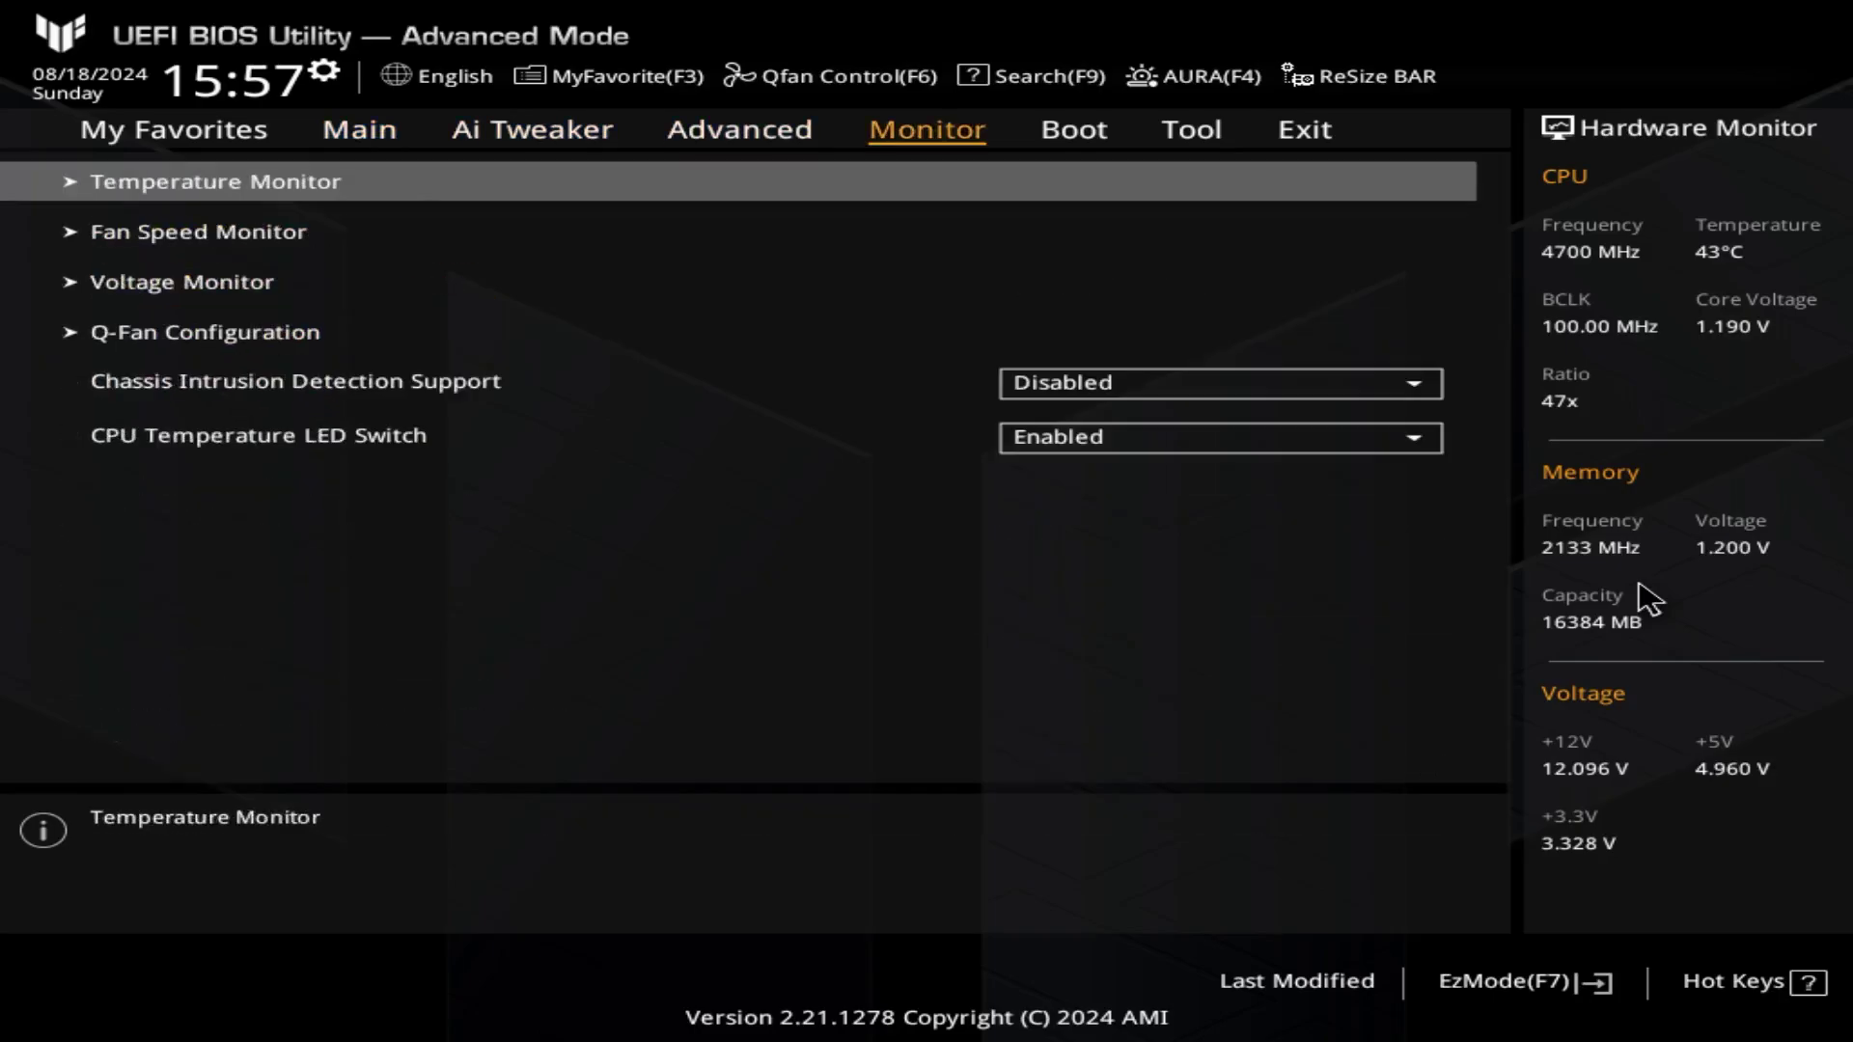
{"action": "key", "text": "Right"}
{"action": "key", "text": "Right"}
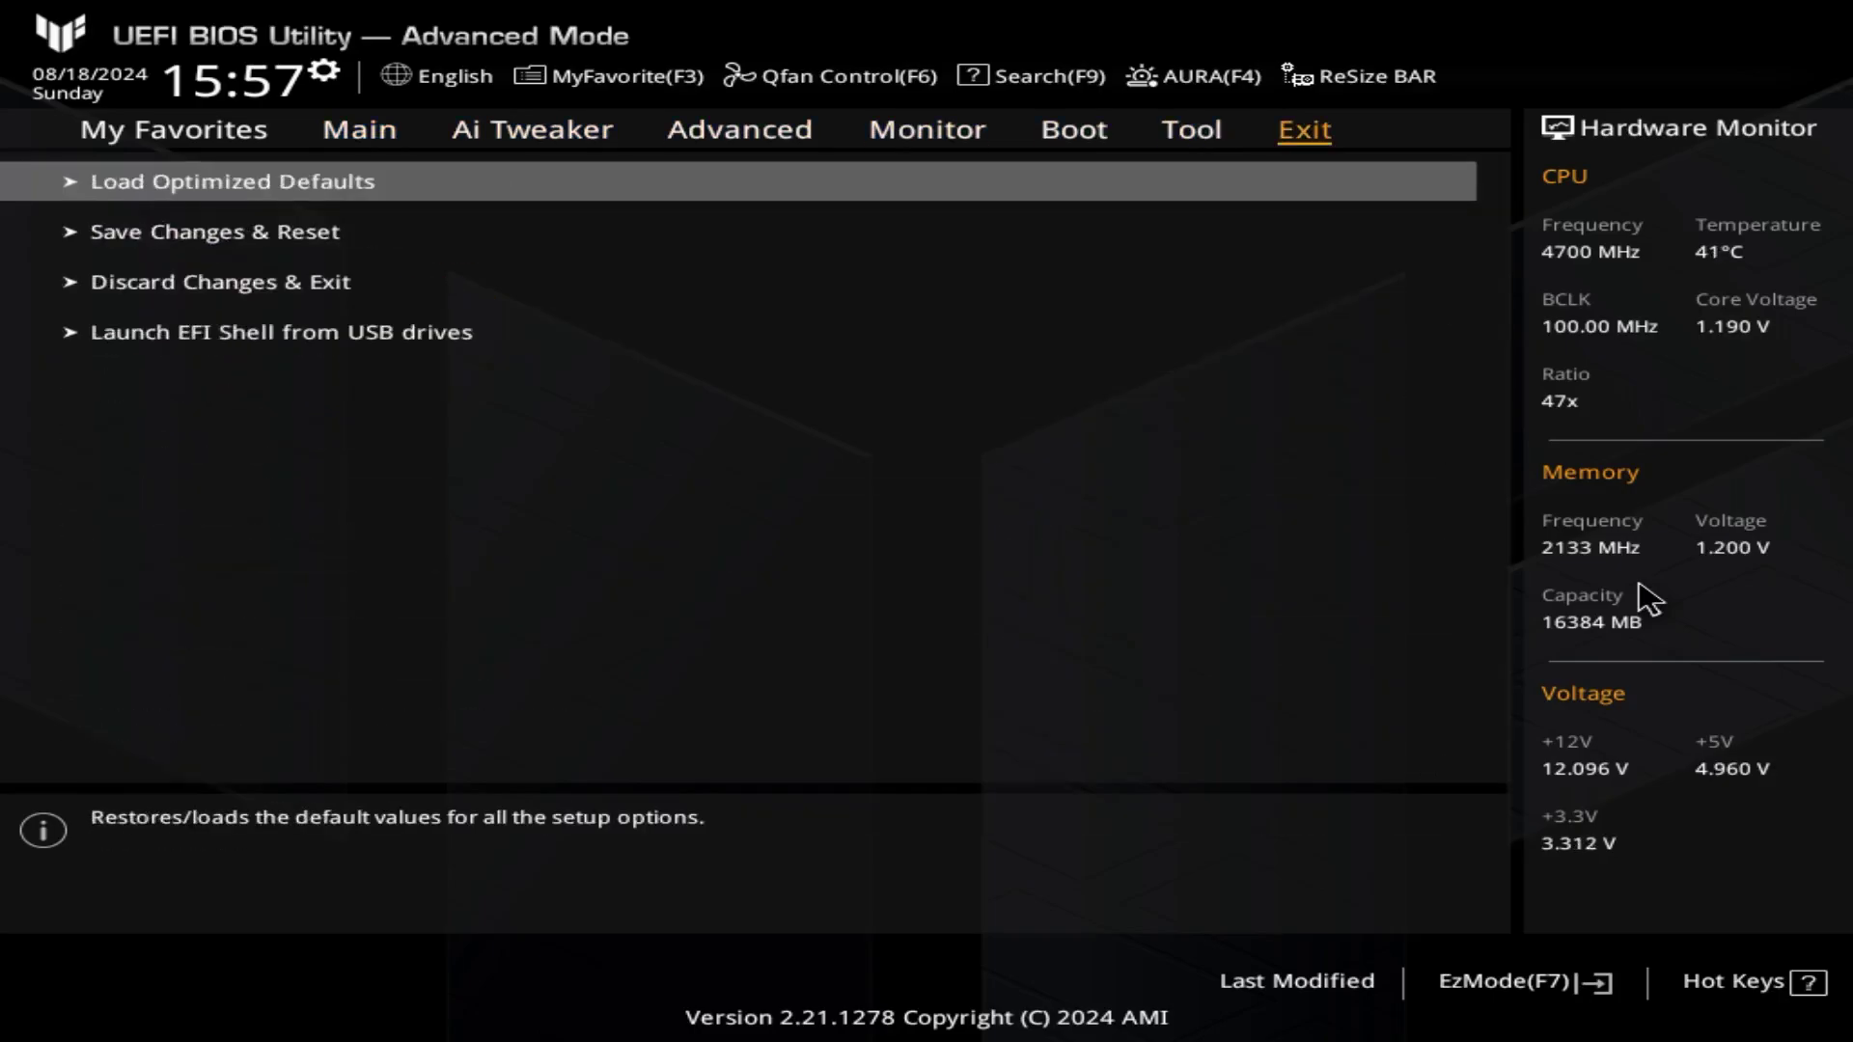
{"action": "key", "text": "Left"}
{"action": "key", "text": "Left"}
{"action": "key", "text": "Left"}
{"action": "key", "text": "Right"}
{"action": "key", "text": "Right"}
{"action": "key", "text": "Right"}
{"action": "key", "text": "Down"}
{"action": "key", "text": "Up"}
{"action": "key", "text": "Return"}
- Confirm Ok in the Reset to Defaults dialog to load optimized defaults
{"action": "key", "text": "Right"}
{"action": "key", "text": "Left"}
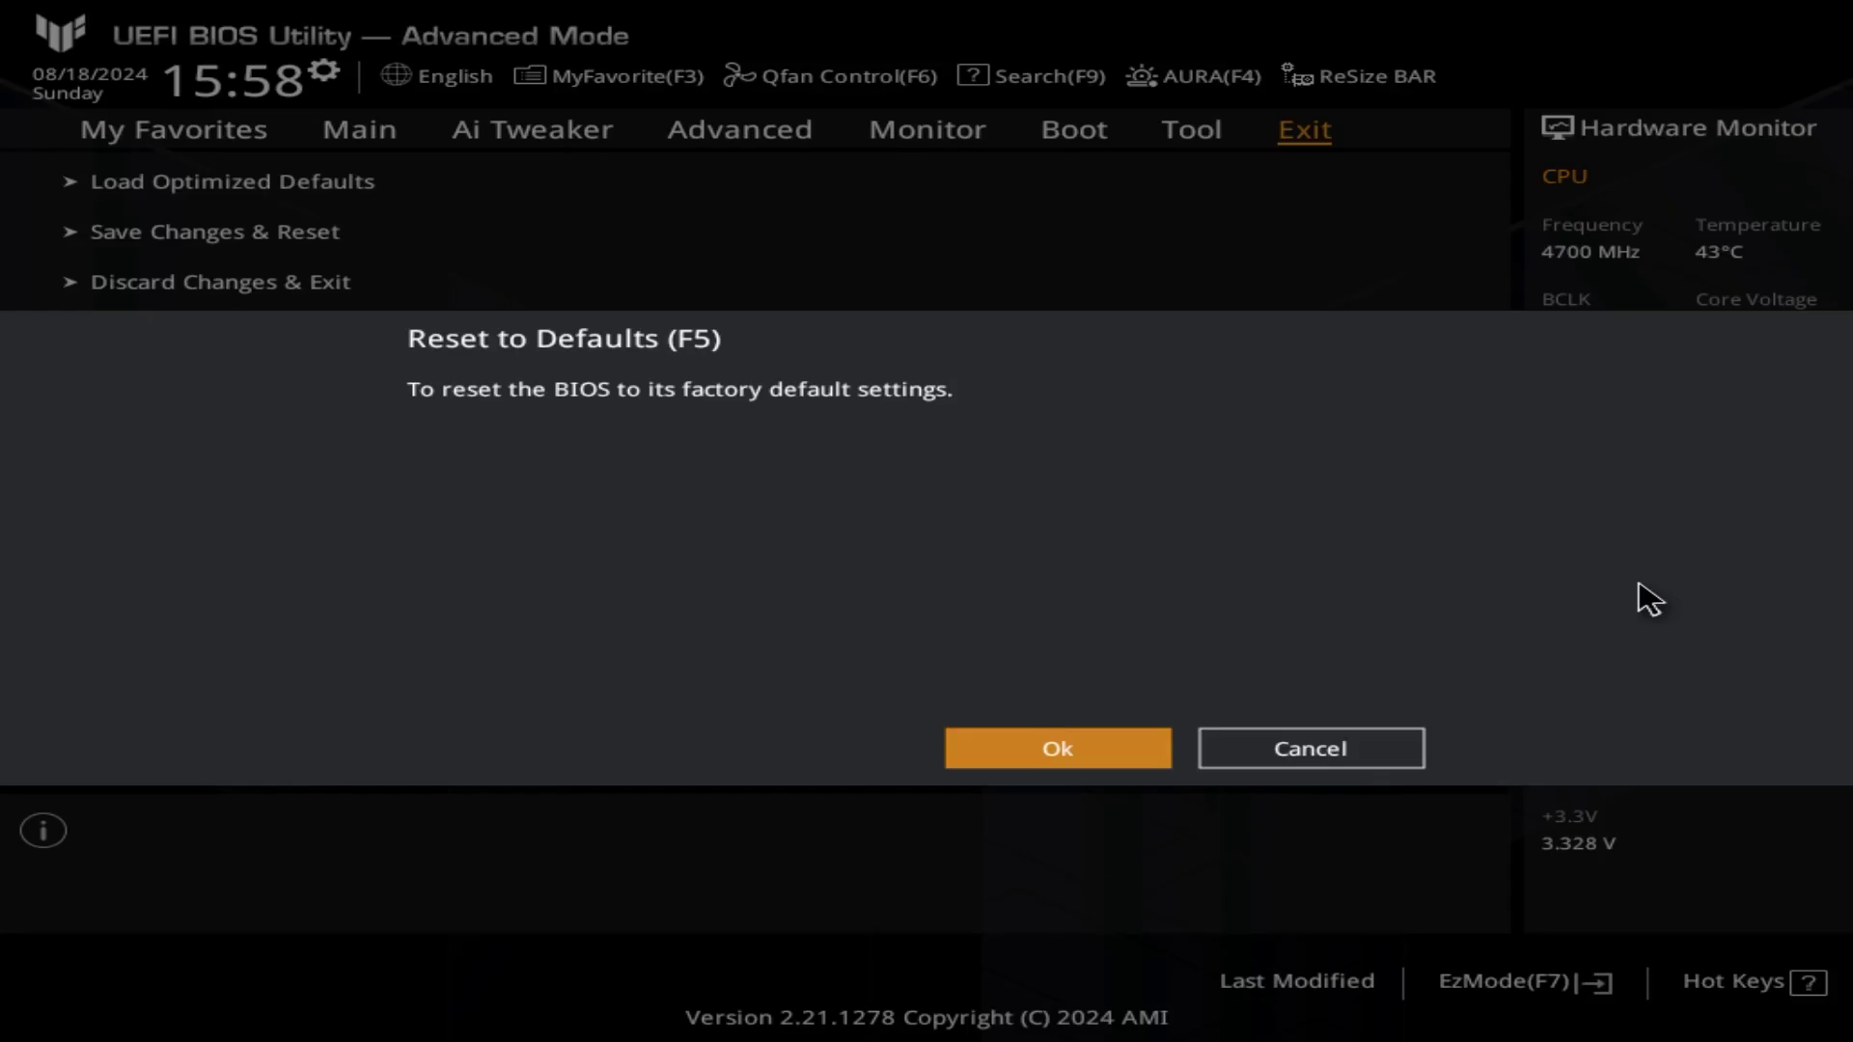
{"action": "key", "text": "Return"}
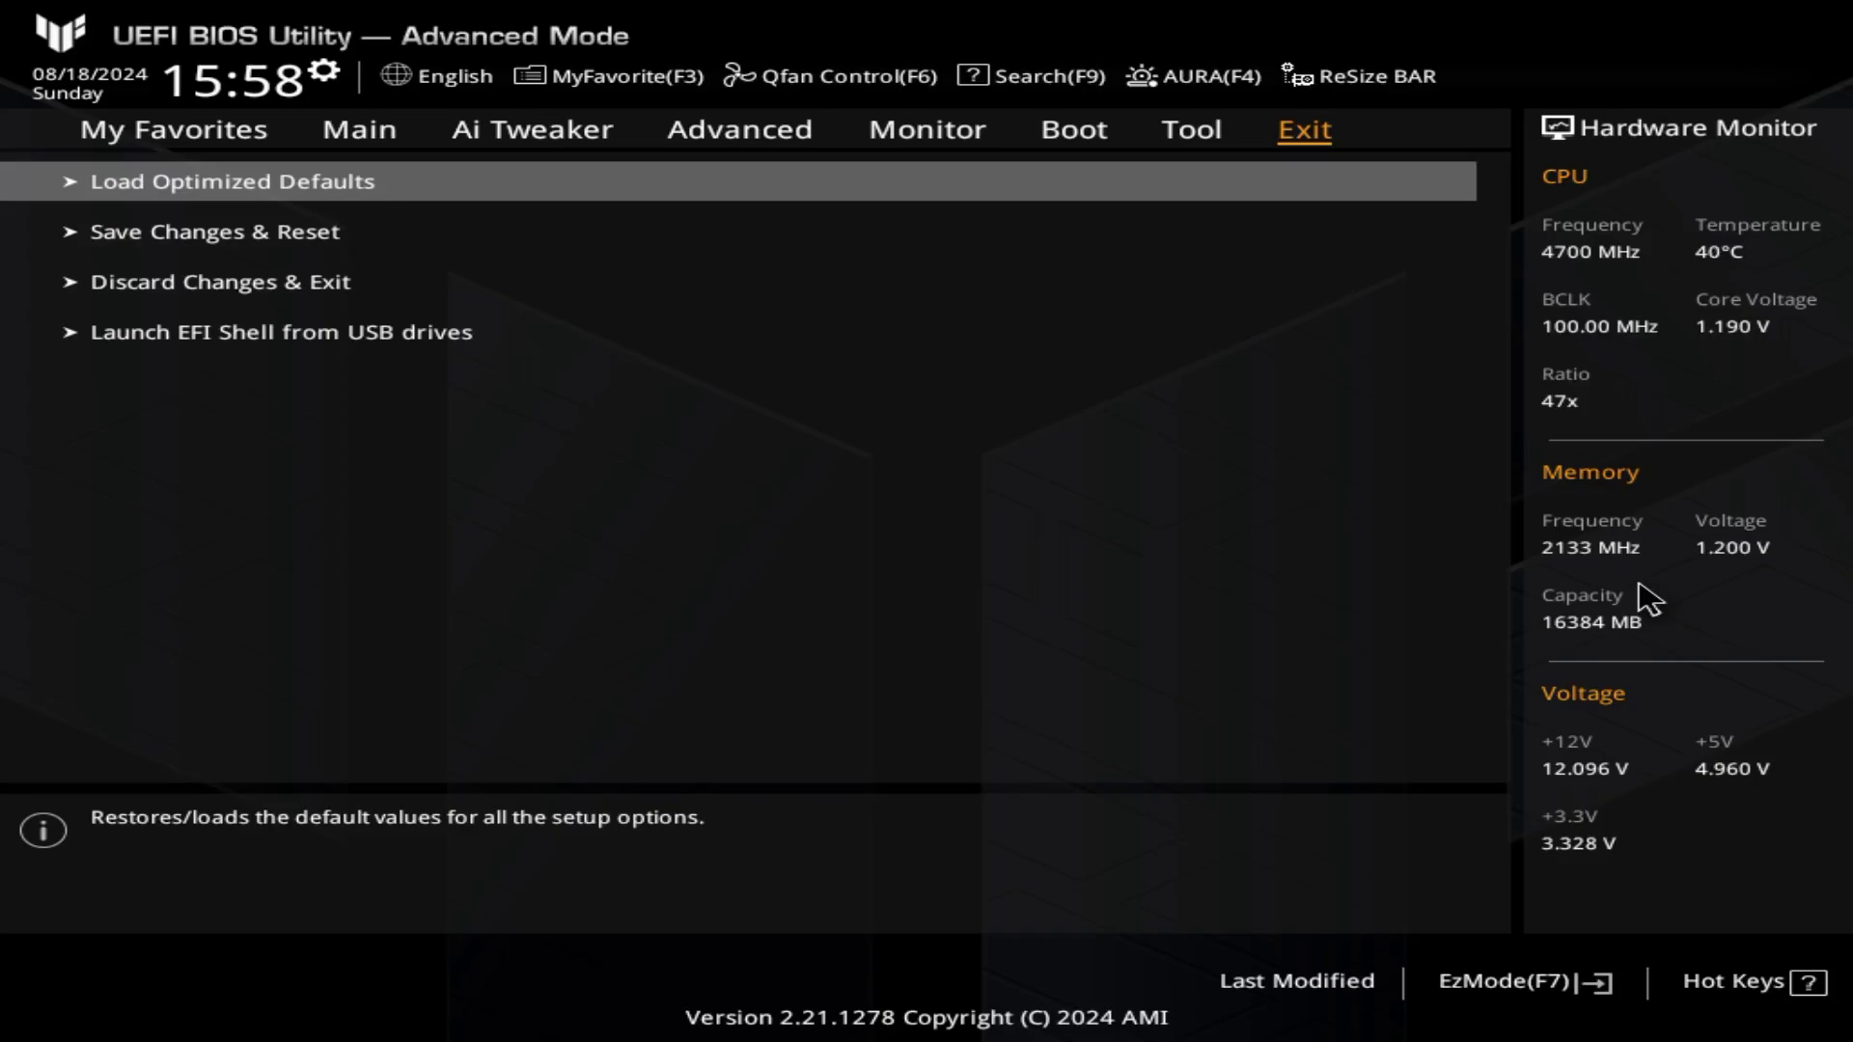
- Look through the My Favorites, Main and Advanced settings pages
{"action": "key", "text": "Right"}
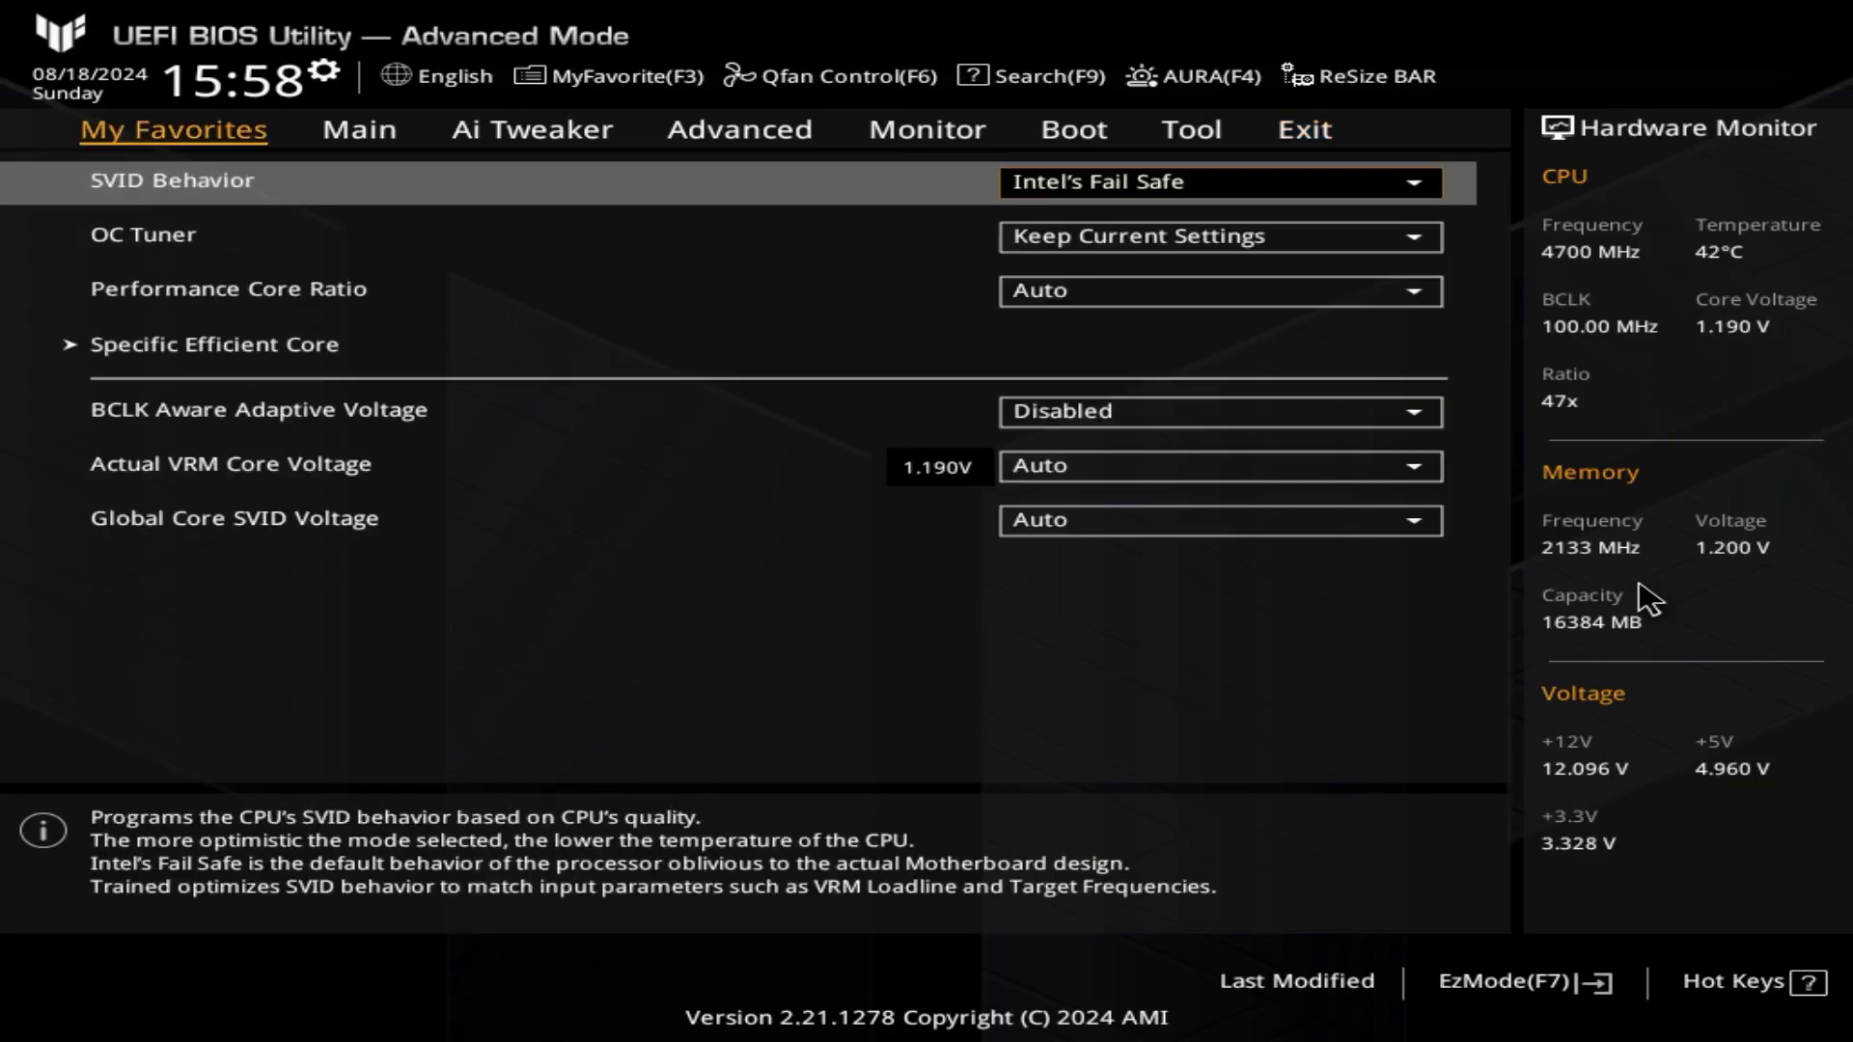
{"action": "key", "text": "Right"}
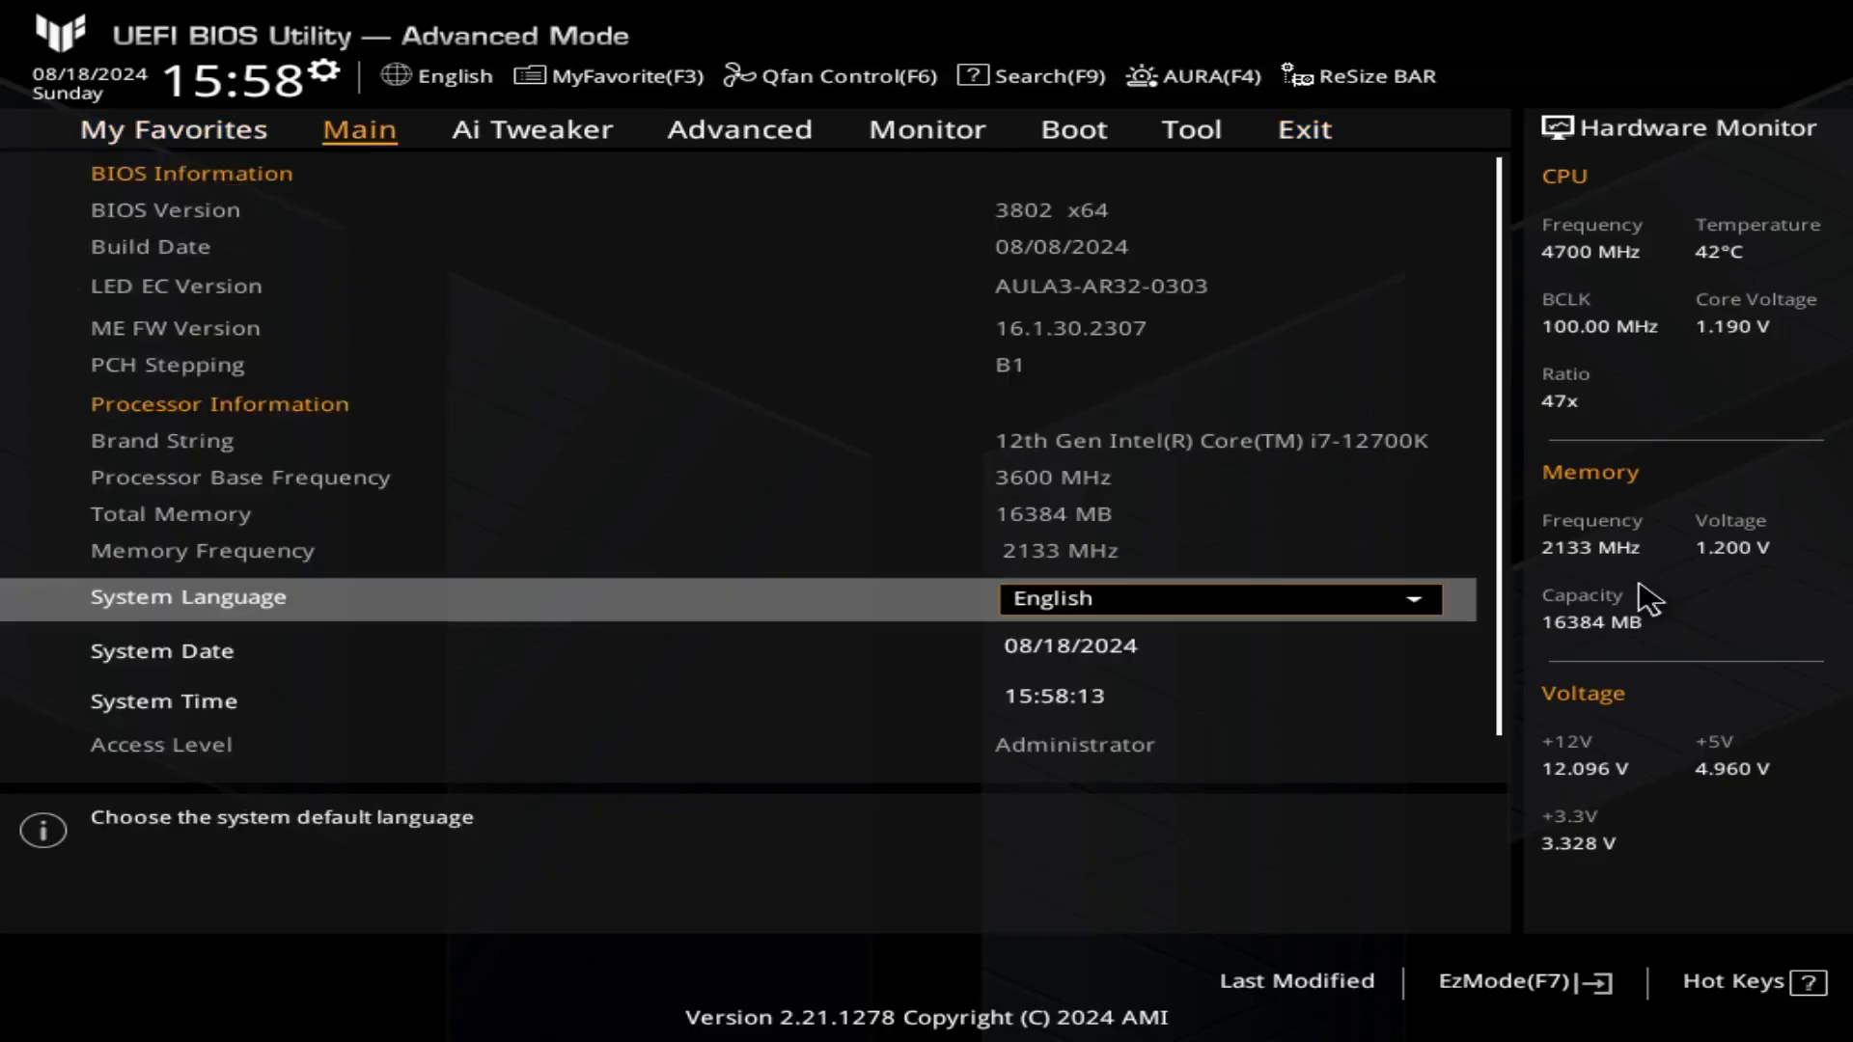
{"action": "key", "text": "Right"}
{"action": "key", "text": "Right"}
{"action": "key", "text": "Left"}
{"action": "key", "text": "Left"}
{"action": "key", "text": "Left"}
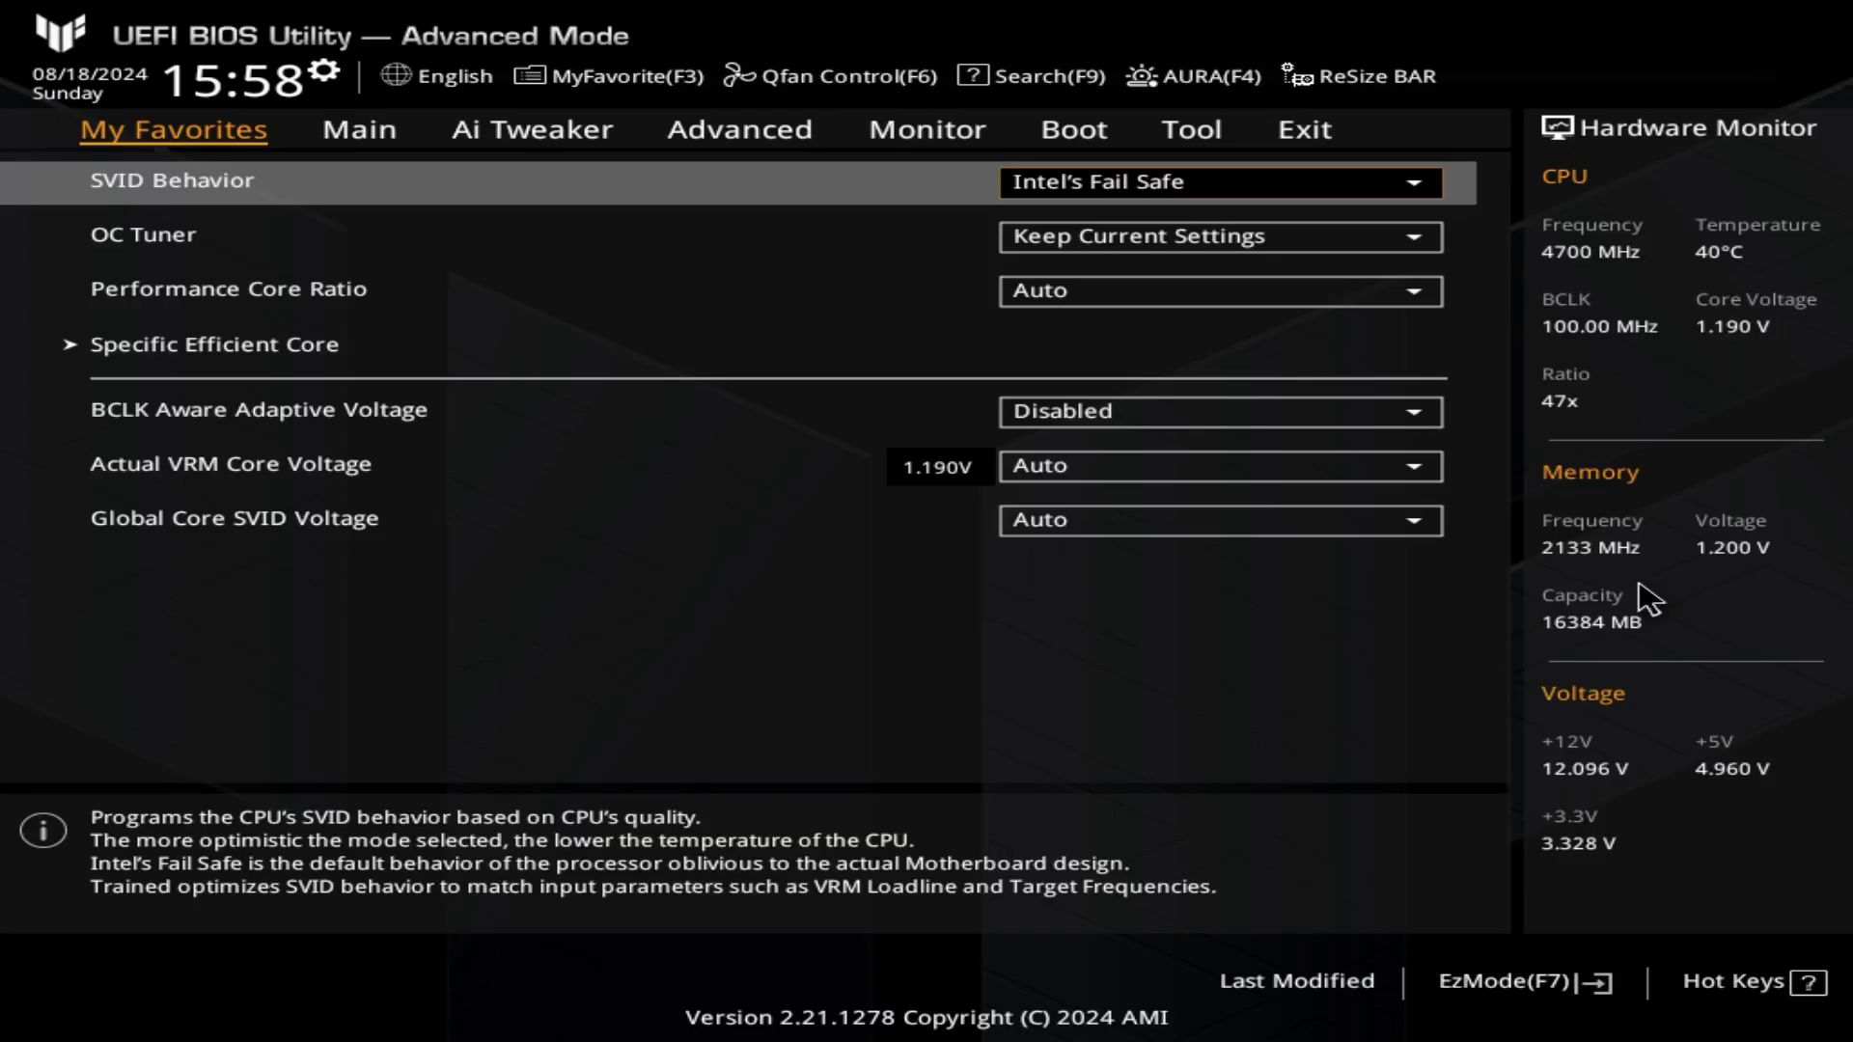
- On the Ai Tweaker page, open Ai Overclock Tuner's options and highlight XMP I
{"action": "key", "text": "Down"}
{"action": "key", "text": "Down"}
{"action": "key", "text": "Up"}
{"action": "key", "text": "Up"}
{"action": "key", "text": "Right"}
{"action": "key", "text": "Right"}
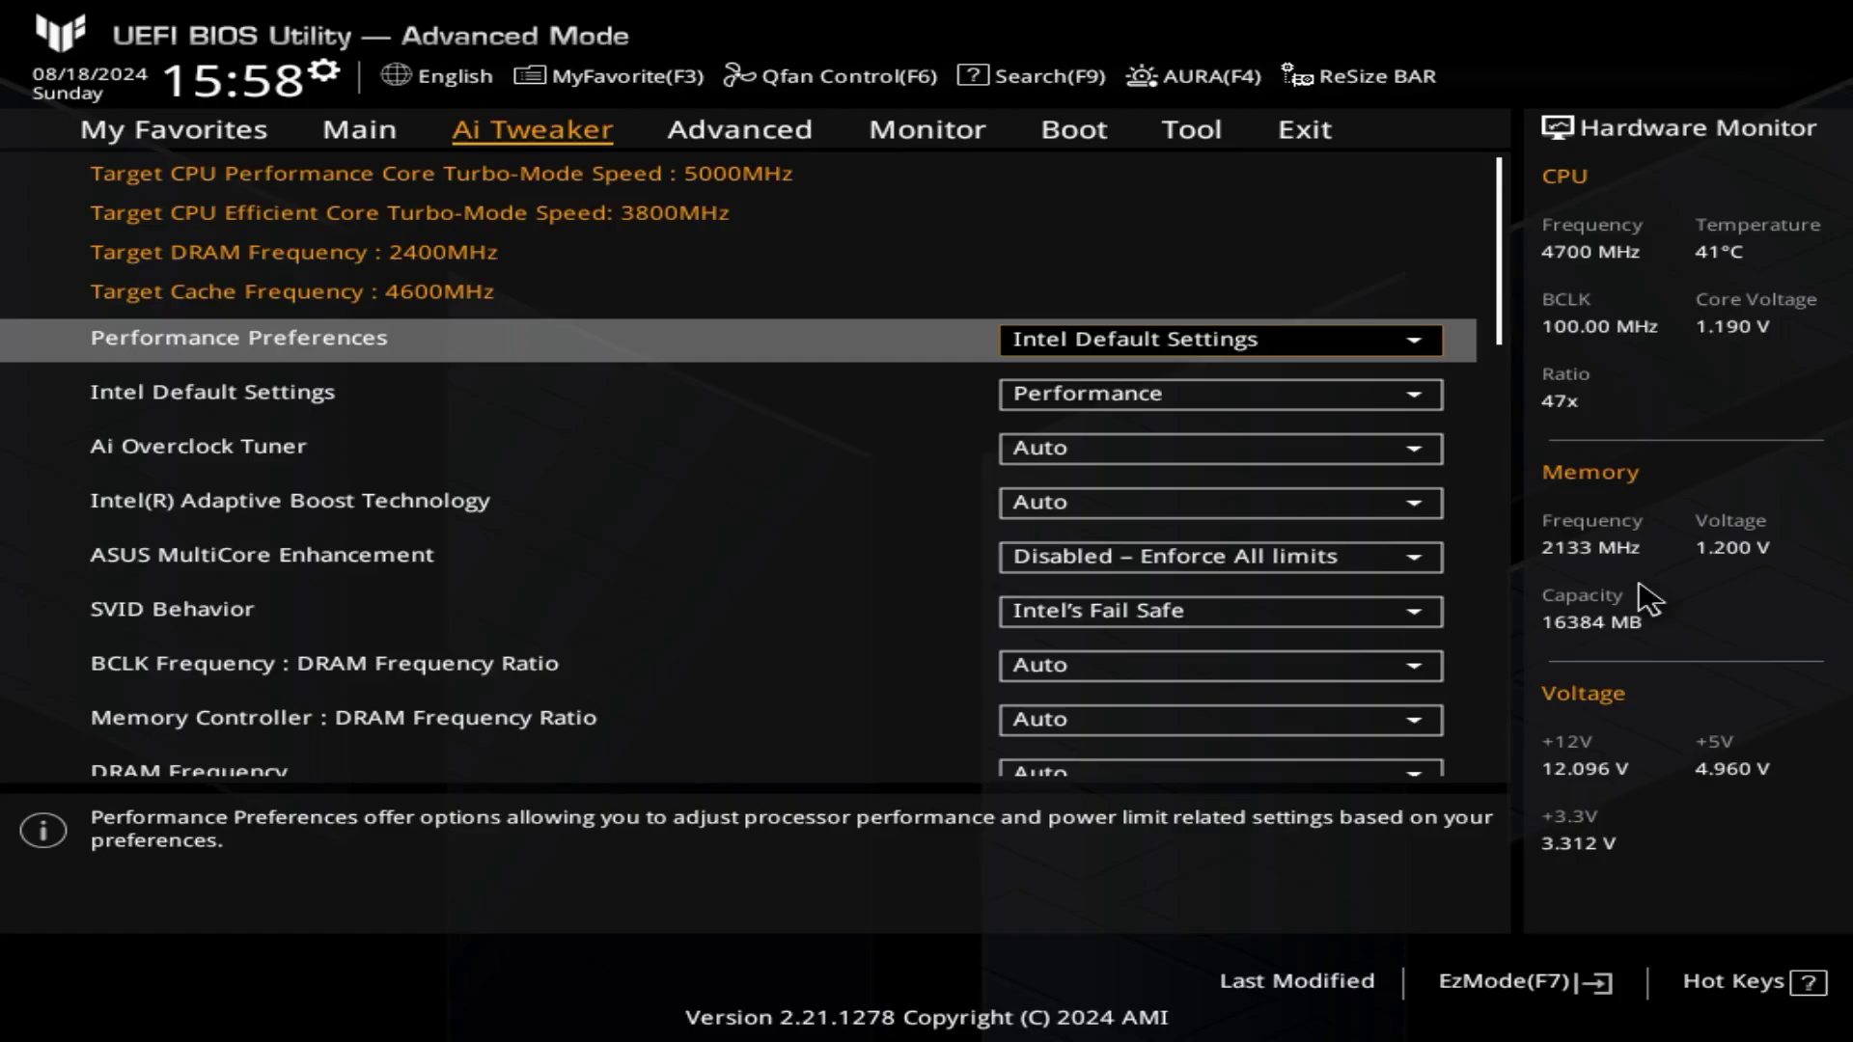
{"action": "key", "text": "Down"}
{"action": "key", "text": "Down"}
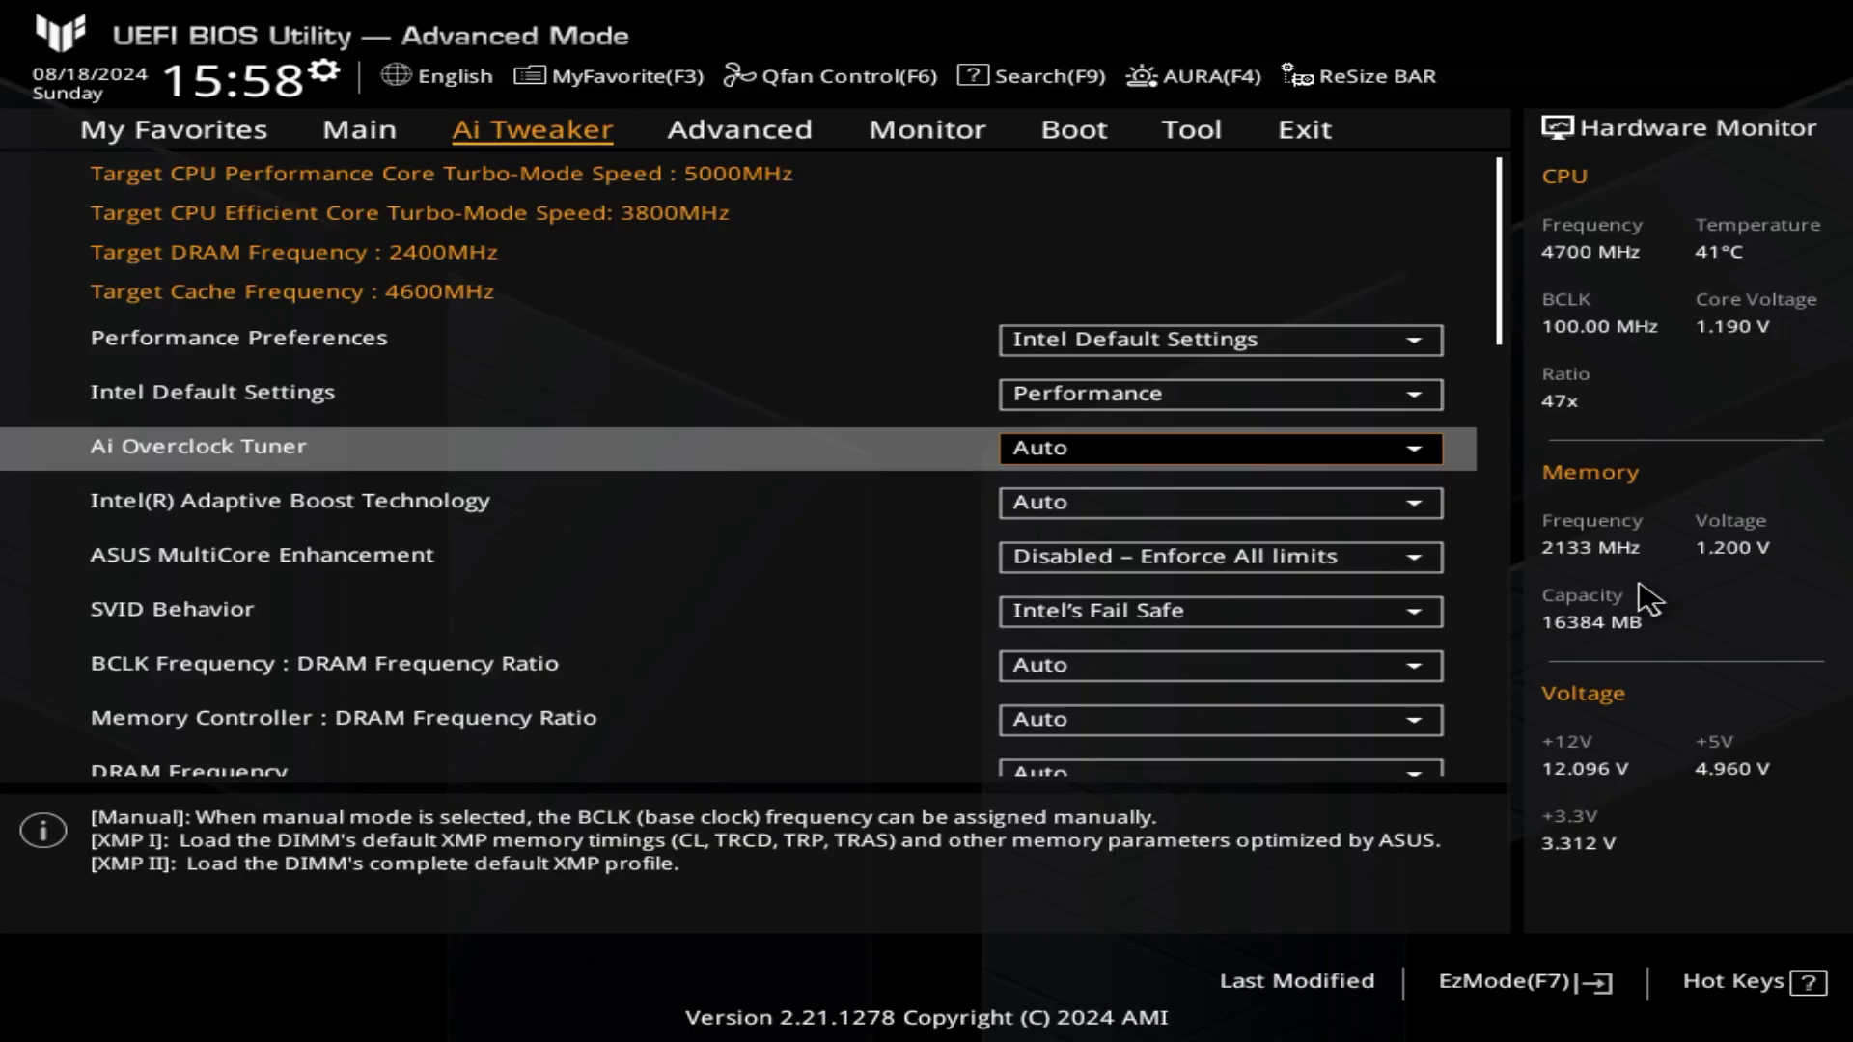
{"action": "key", "text": "Return"}
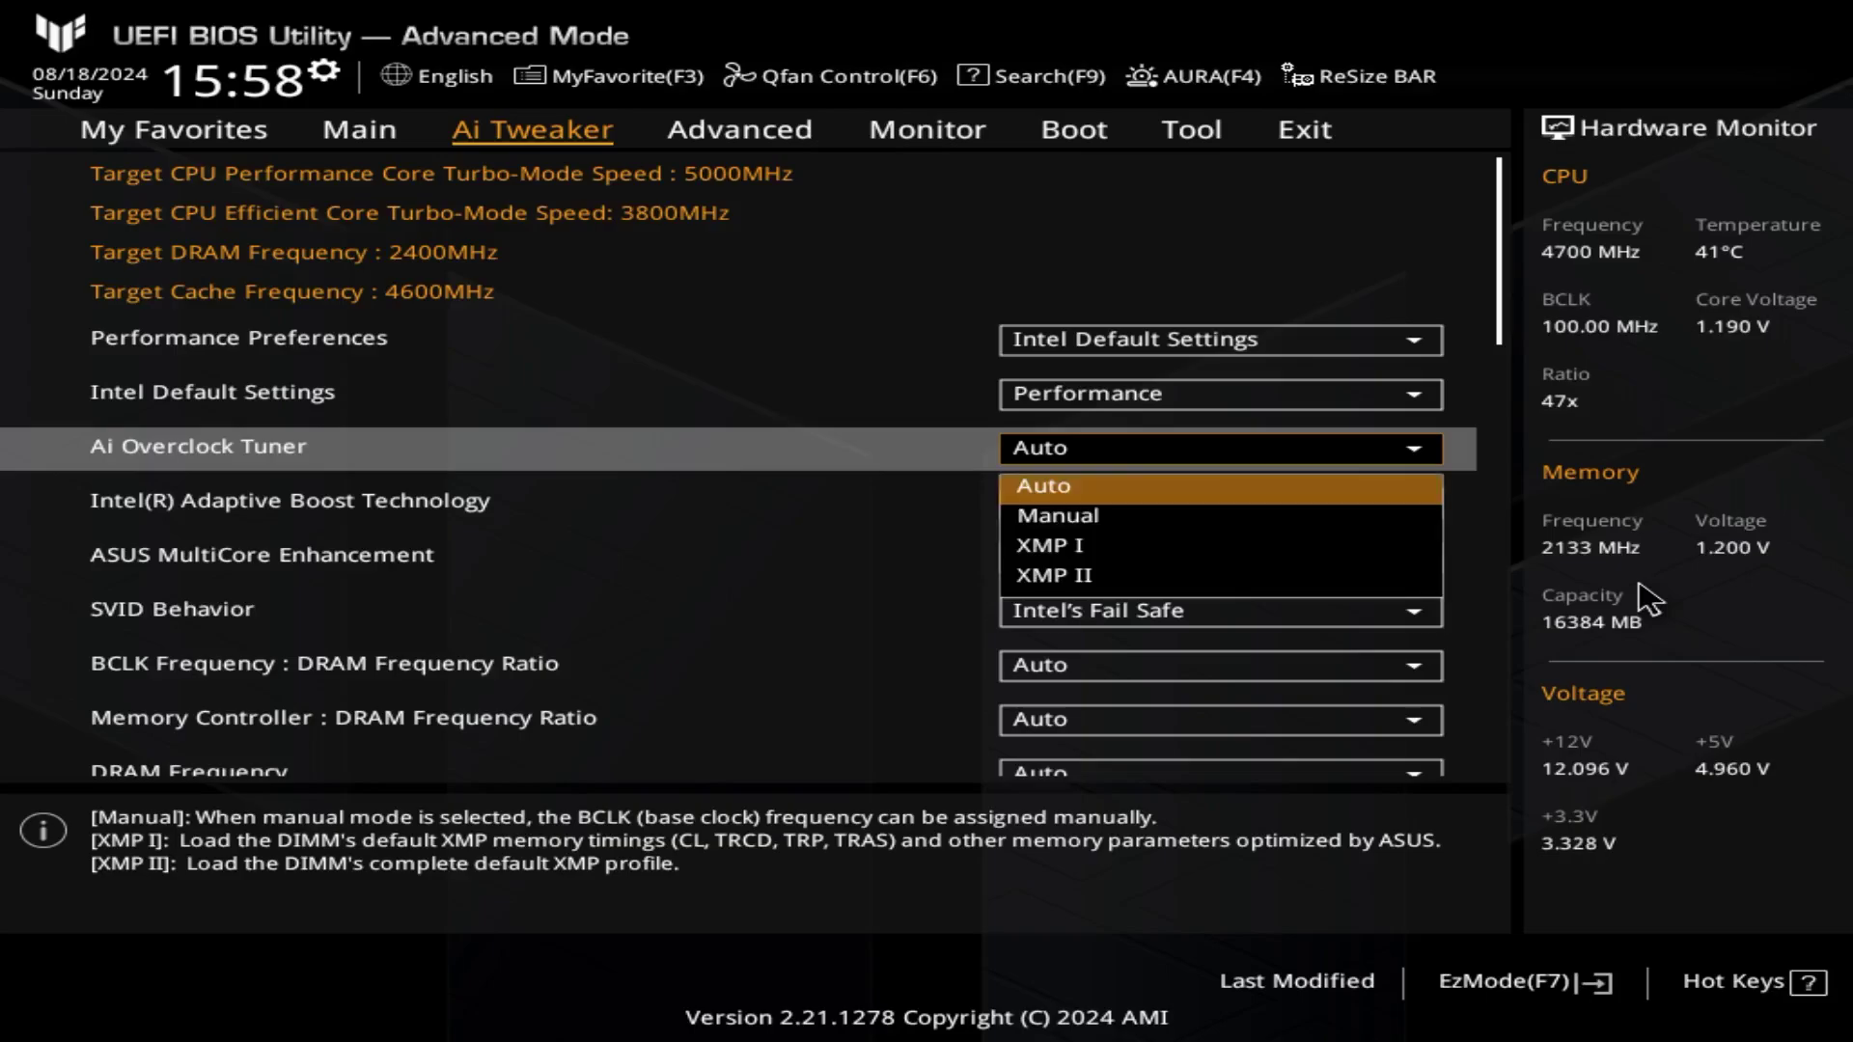
{"action": "key", "text": "Down"}
{"action": "key", "text": "Down"}
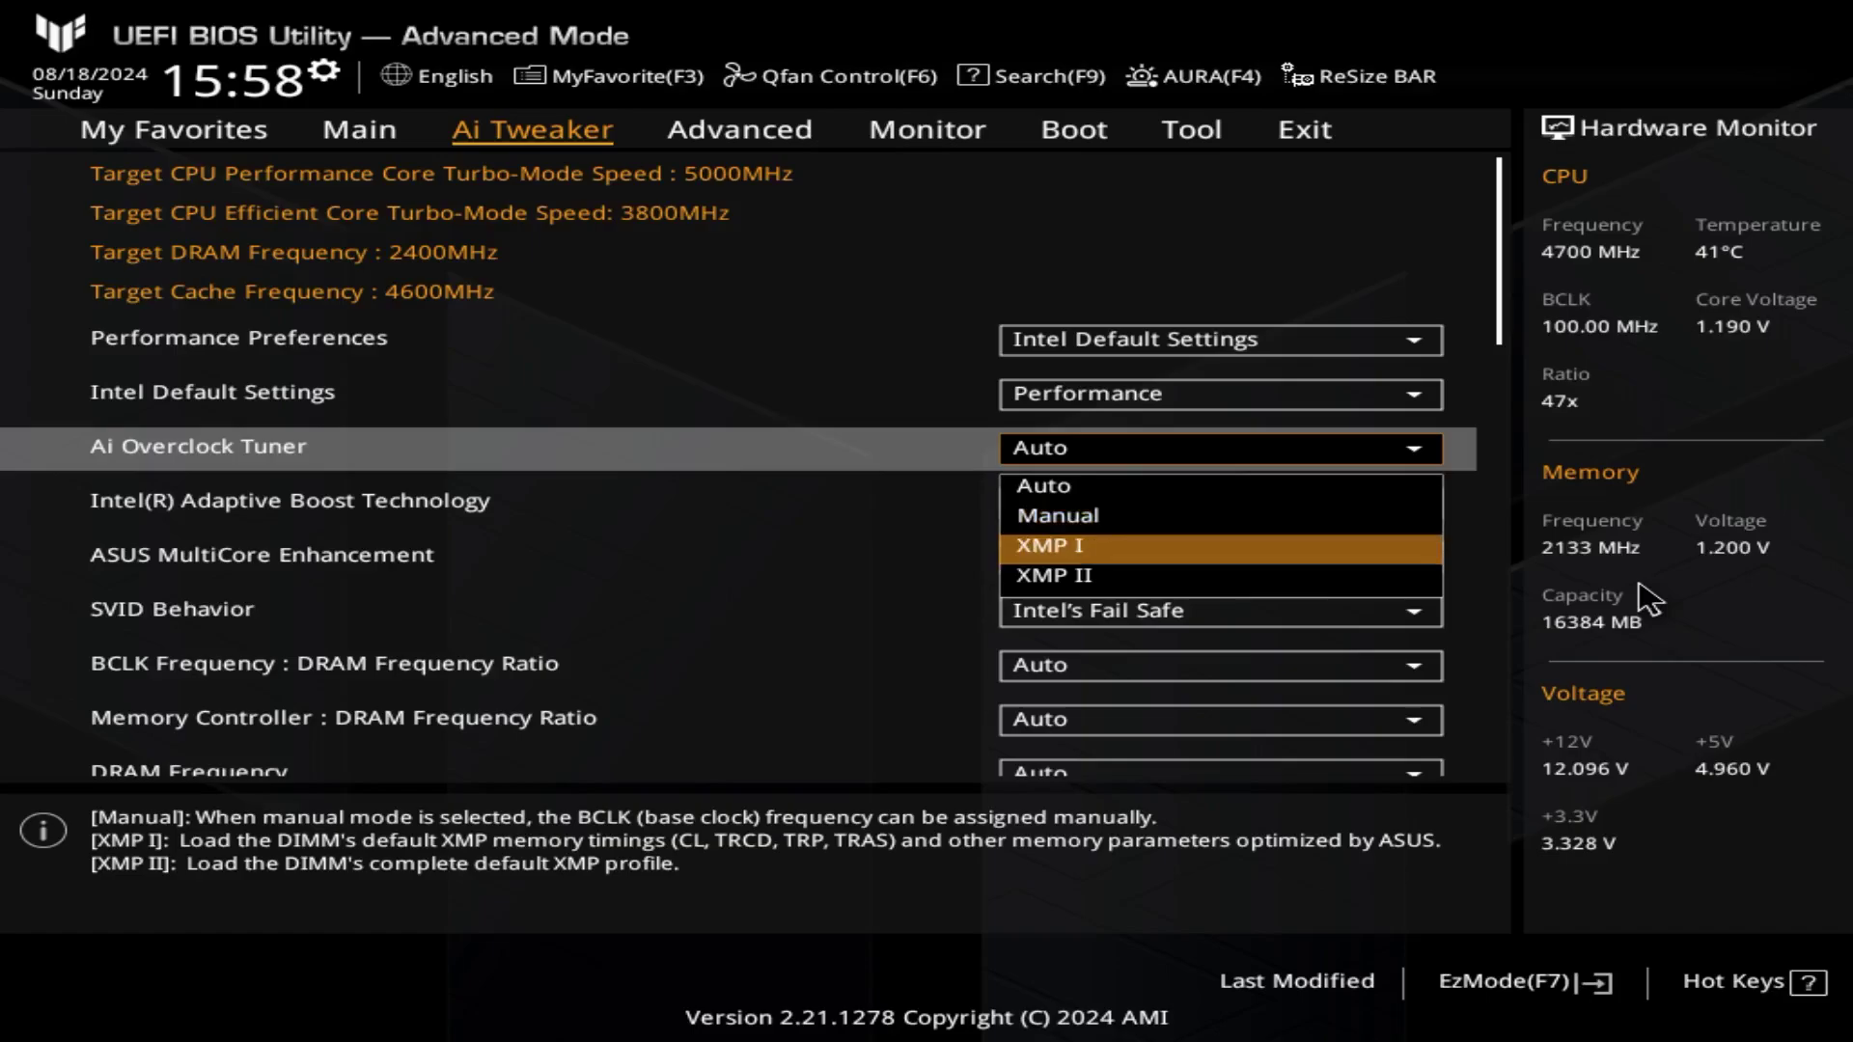
{"action": "key", "text": "Down"}
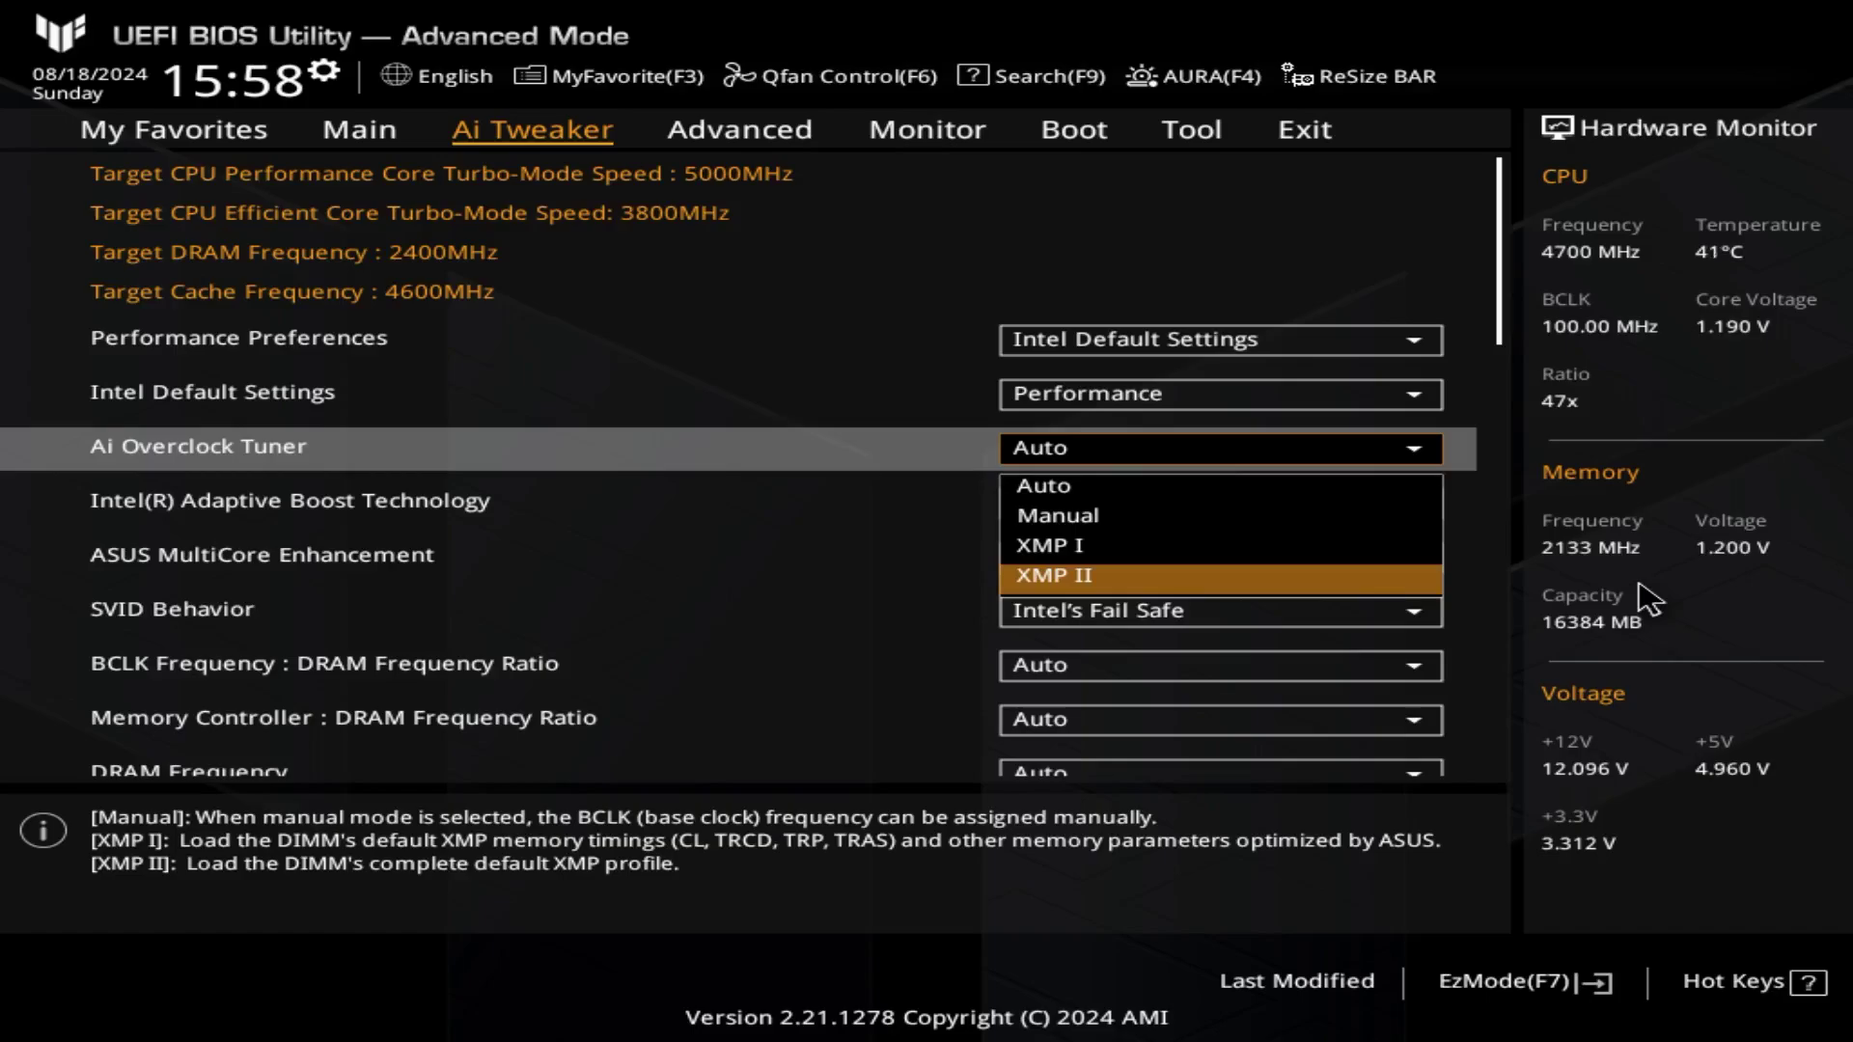
{"action": "key", "text": "Up"}
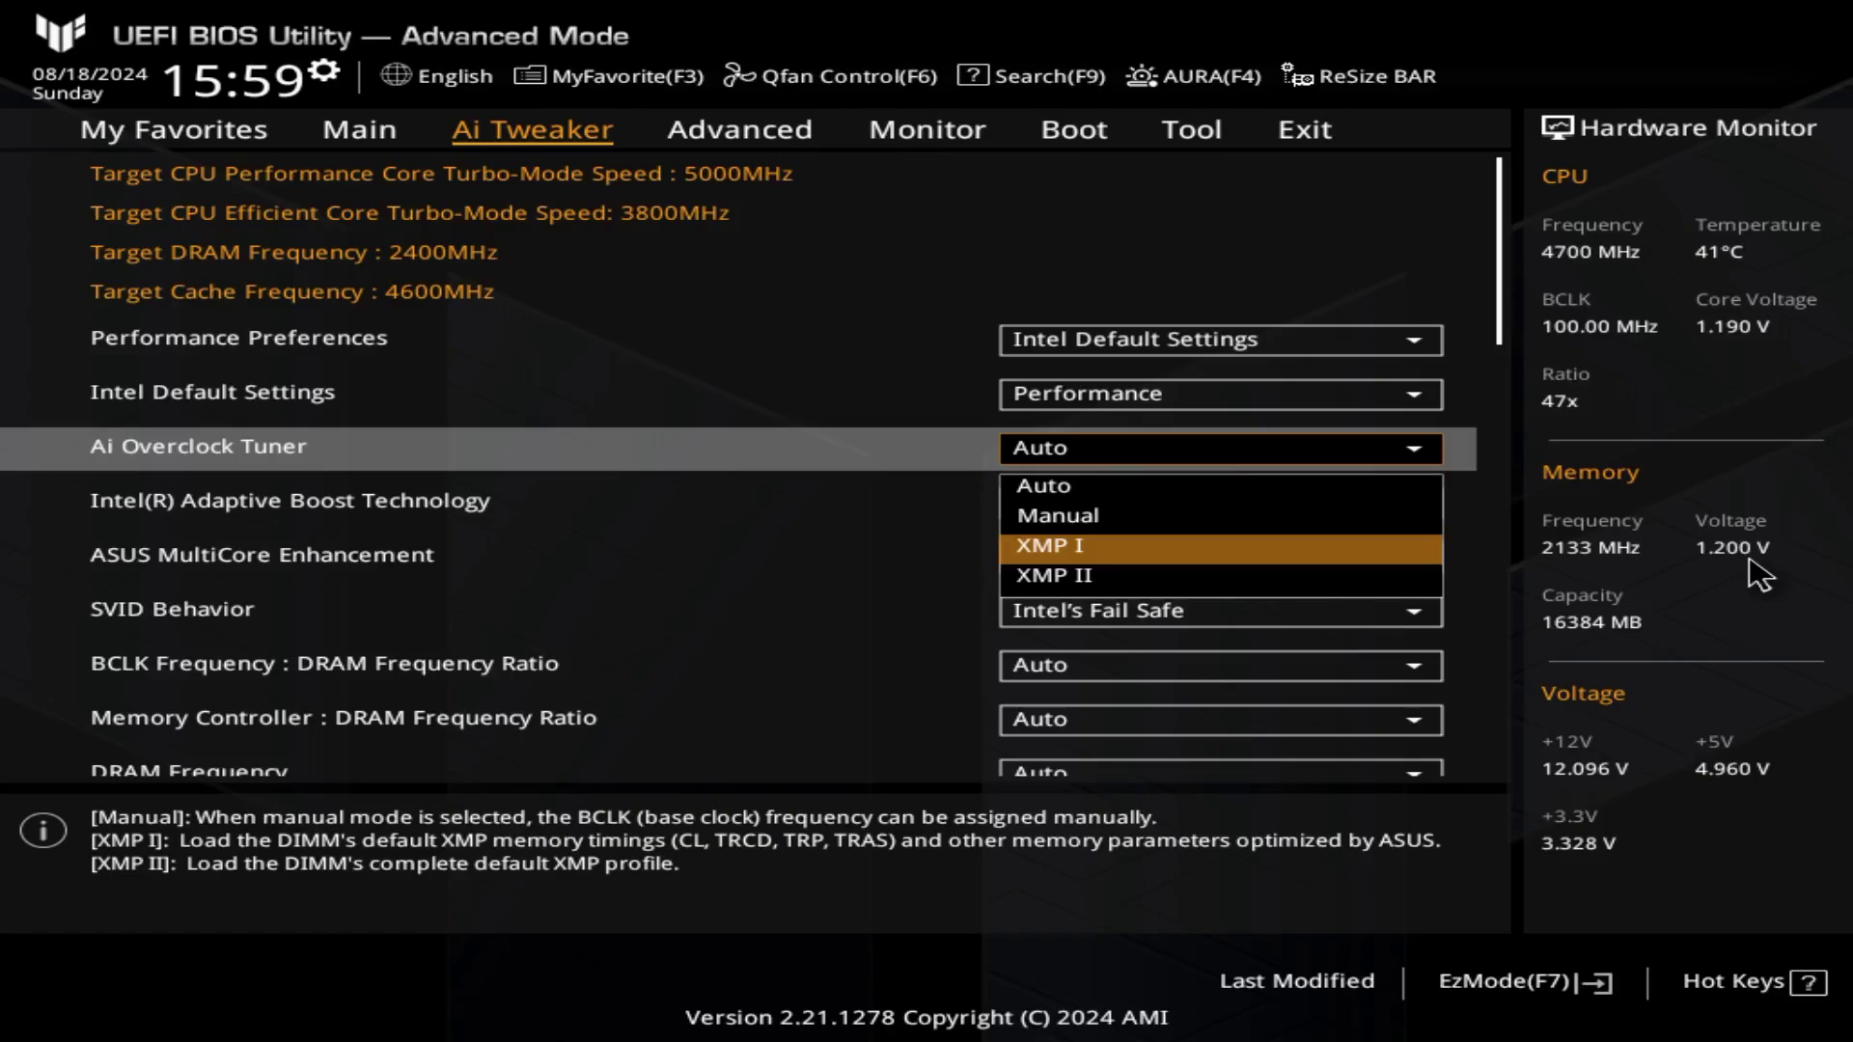
{"action": "key", "text": "Return"}
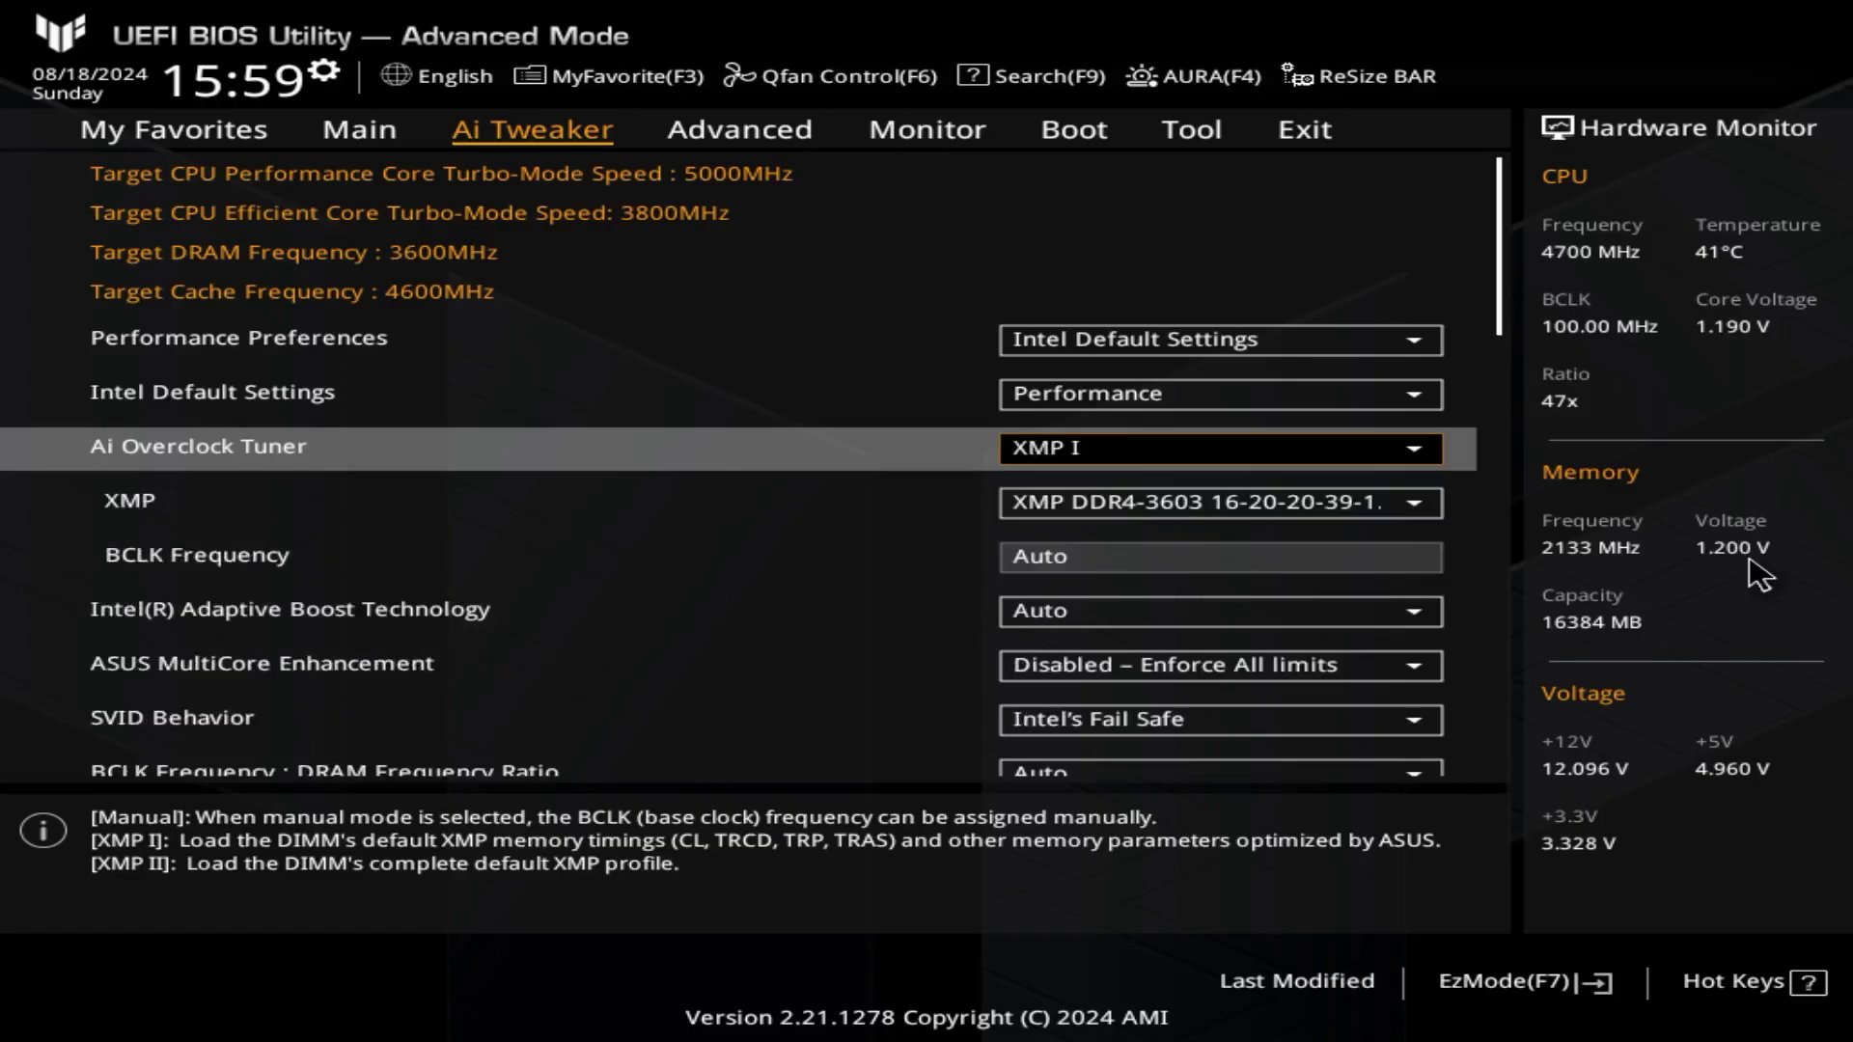
{"action": "key", "text": "Down"}
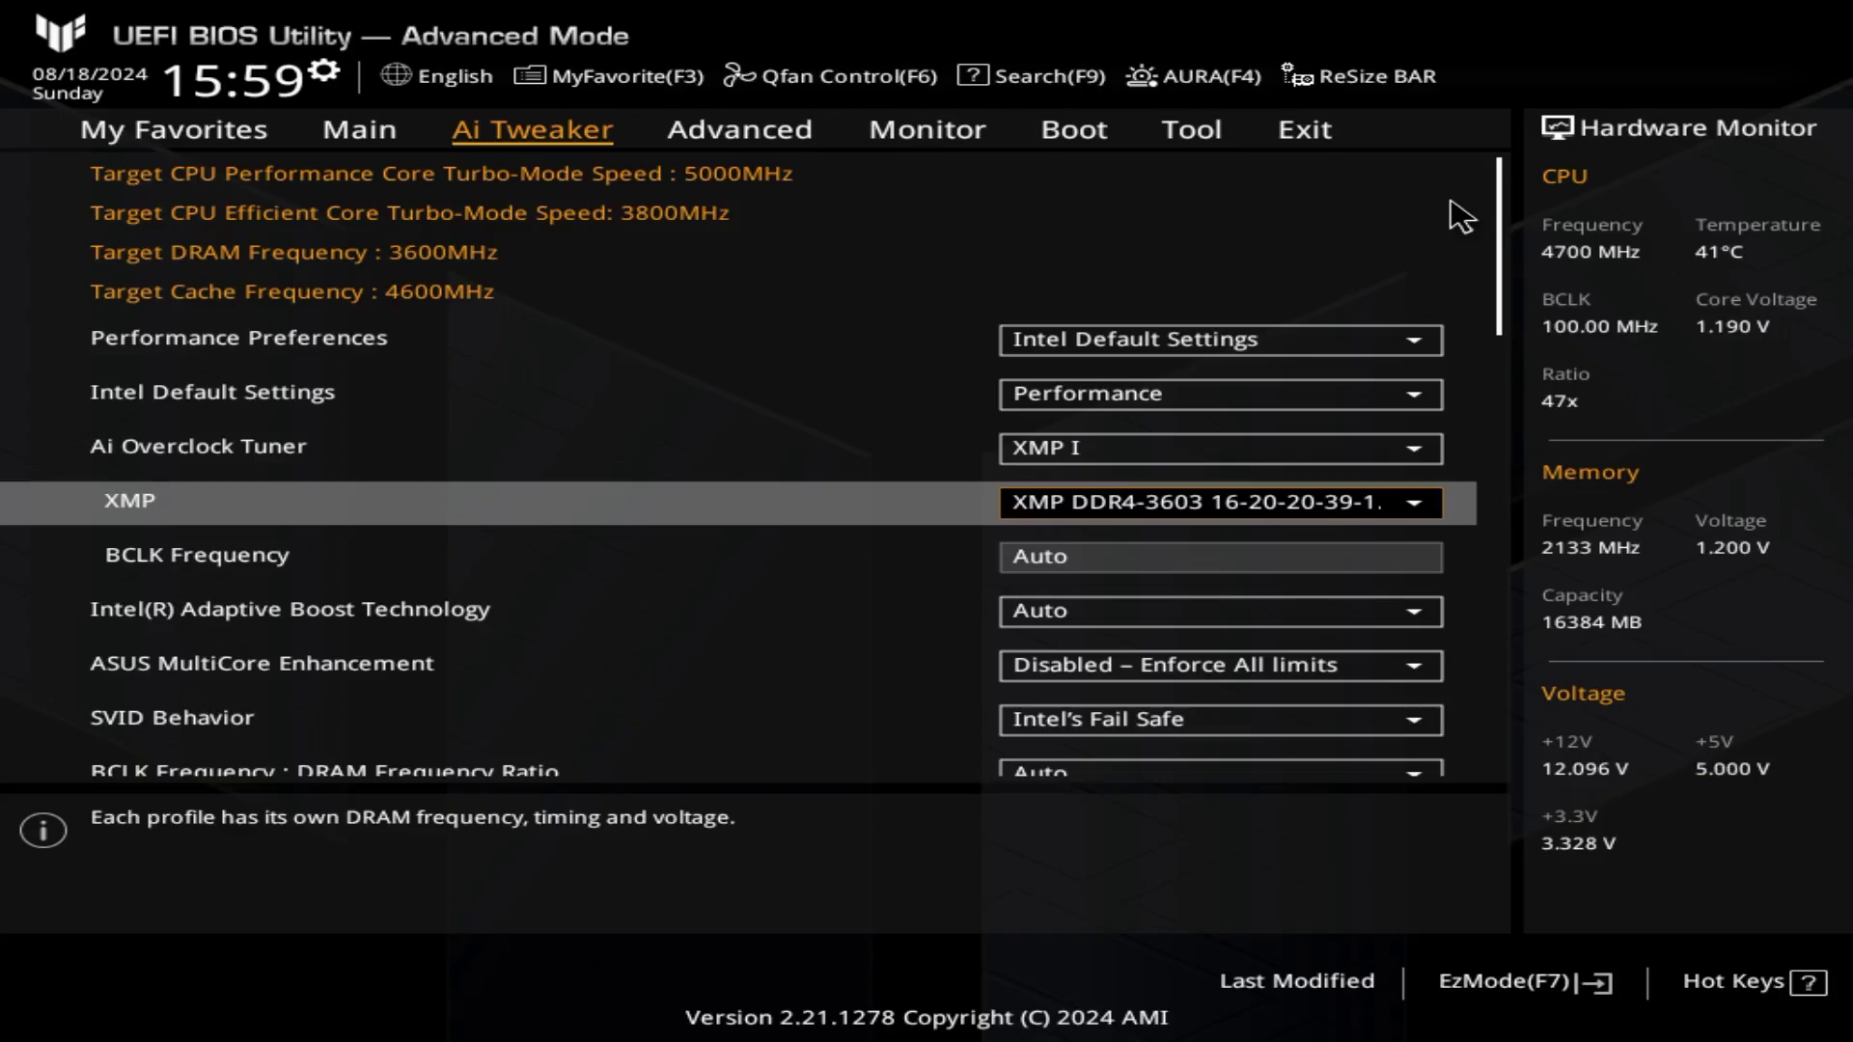
{"action": "key", "text": "Down"}
{"action": "key", "text": "Down"}
{"action": "key", "text": "Down"}
{"action": "key", "text": "Down"}
{"action": "key", "text": "Down"}
{"action": "key", "text": "Down"}
{"action": "key", "text": "Down"}
{"action": "key", "text": "Down"}
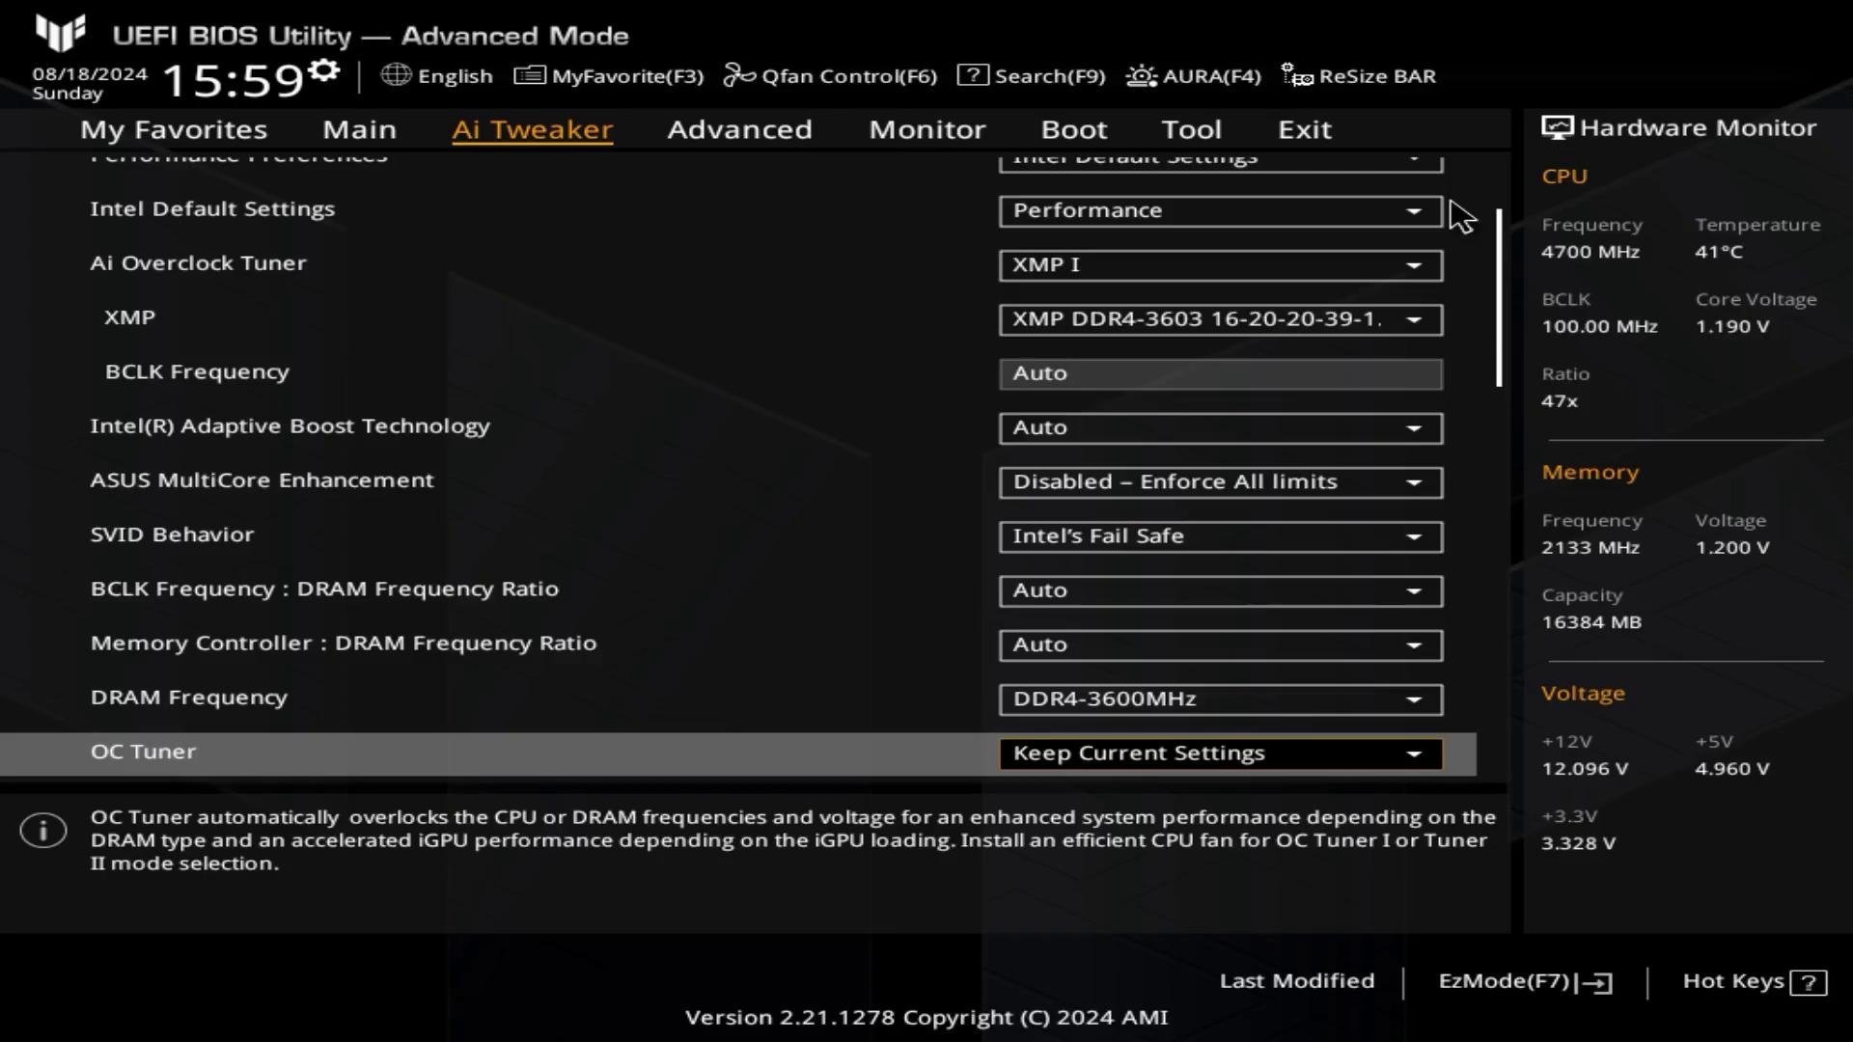
{"action": "key", "text": "Up"}
{"action": "key", "text": "Up"}
{"action": "key", "text": "Down"}
{"action": "key", "text": "Down"}
{"action": "key", "text": "Down"}
{"action": "key", "text": "Down"}
{"action": "key", "text": "Down"}
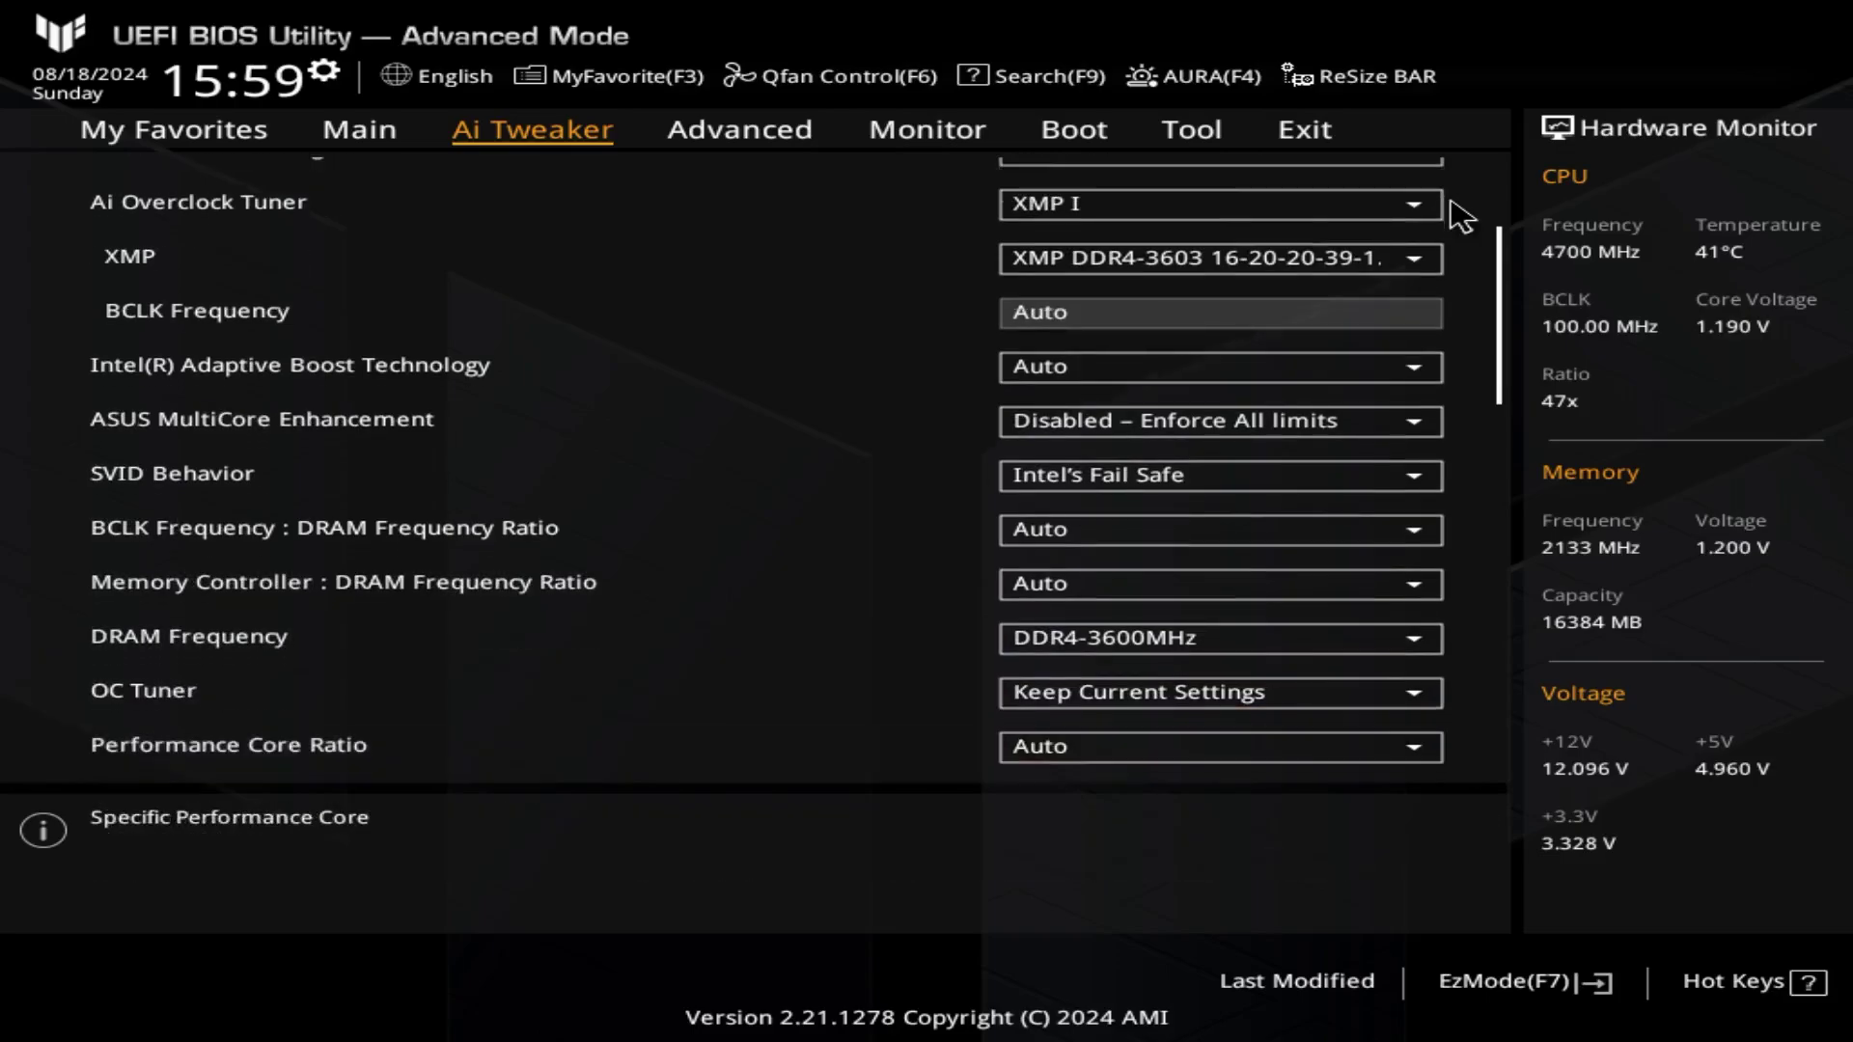
{"action": "key", "text": "Up"}
{"action": "key", "text": "Up"}
{"action": "key", "text": "Up"}
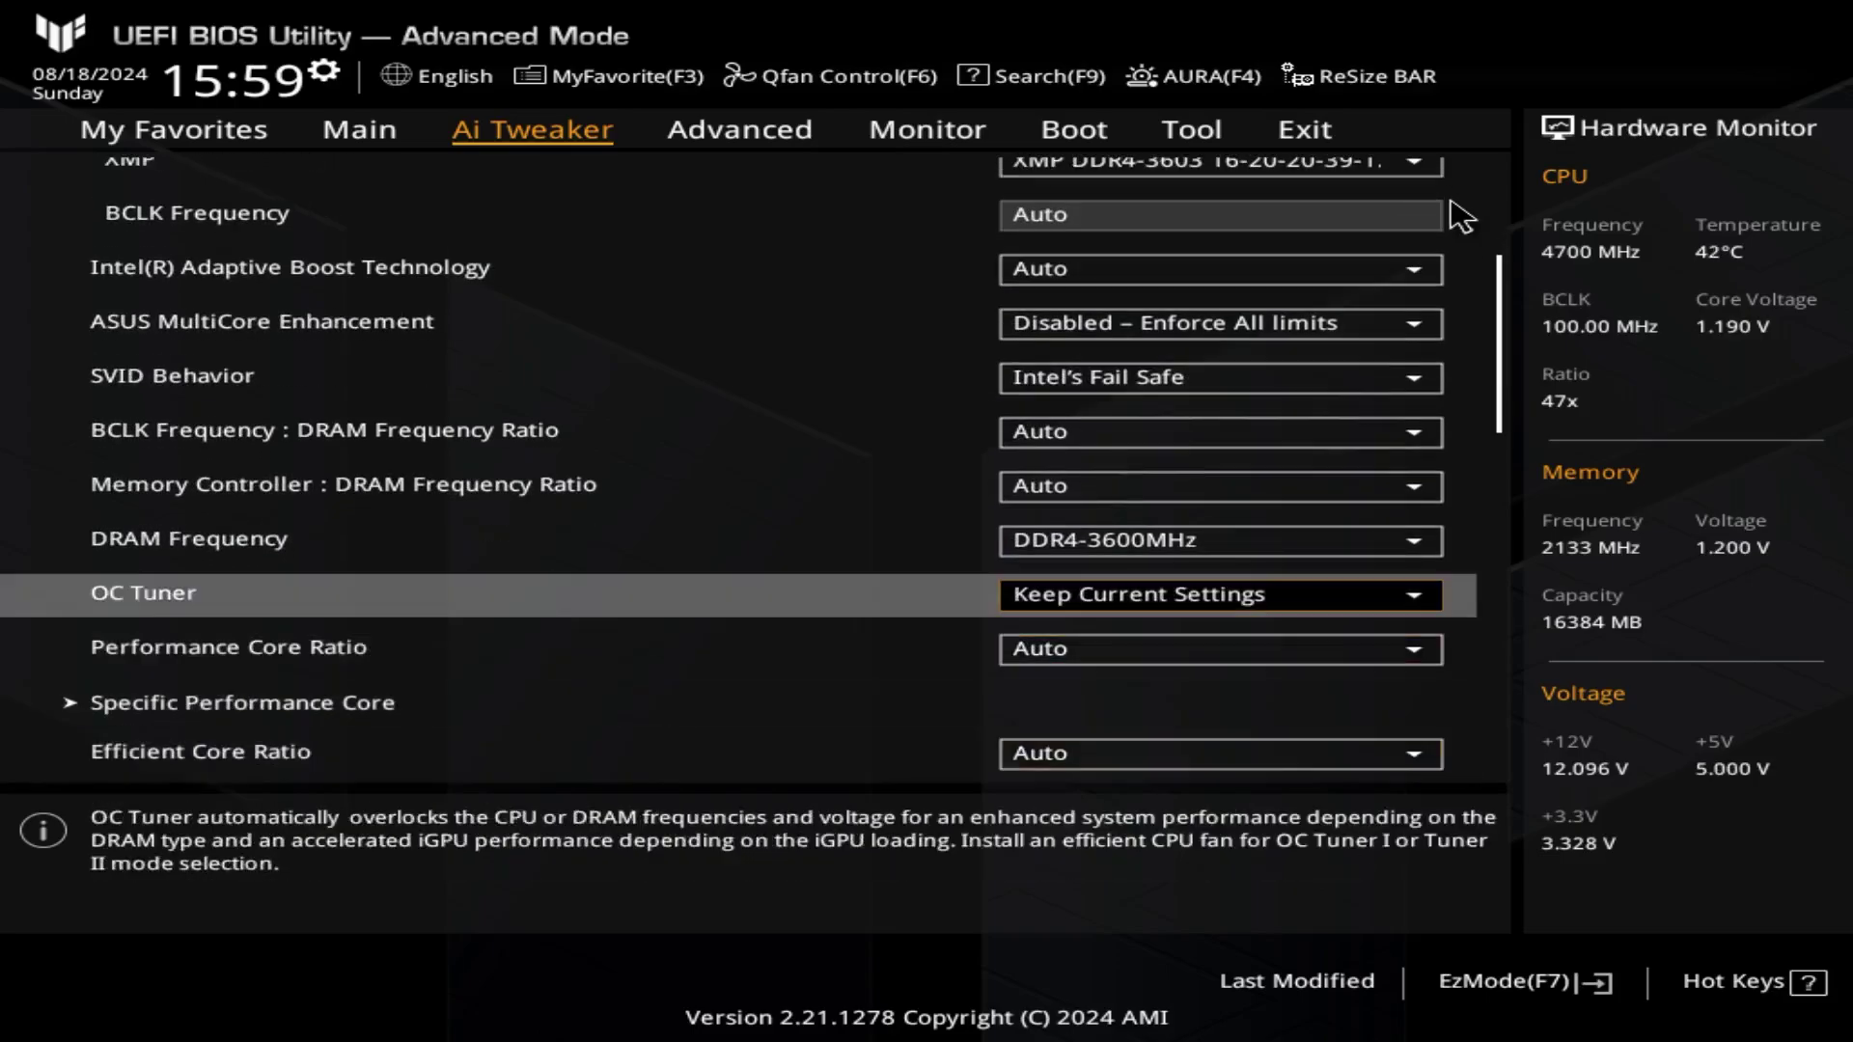
{"action": "key", "text": "Up"}
{"action": "key", "text": "Up"}
{"action": "key", "text": "Up"}
{"action": "key", "text": "Up"}
{"action": "key", "text": "Up"}
{"action": "key", "text": "Up"}
{"action": "key", "text": "Up"}
{"action": "key", "text": "Up"}
{"action": "key", "text": "Up"}
{"action": "key", "text": "Up"}
{"action": "key", "text": "Up"}
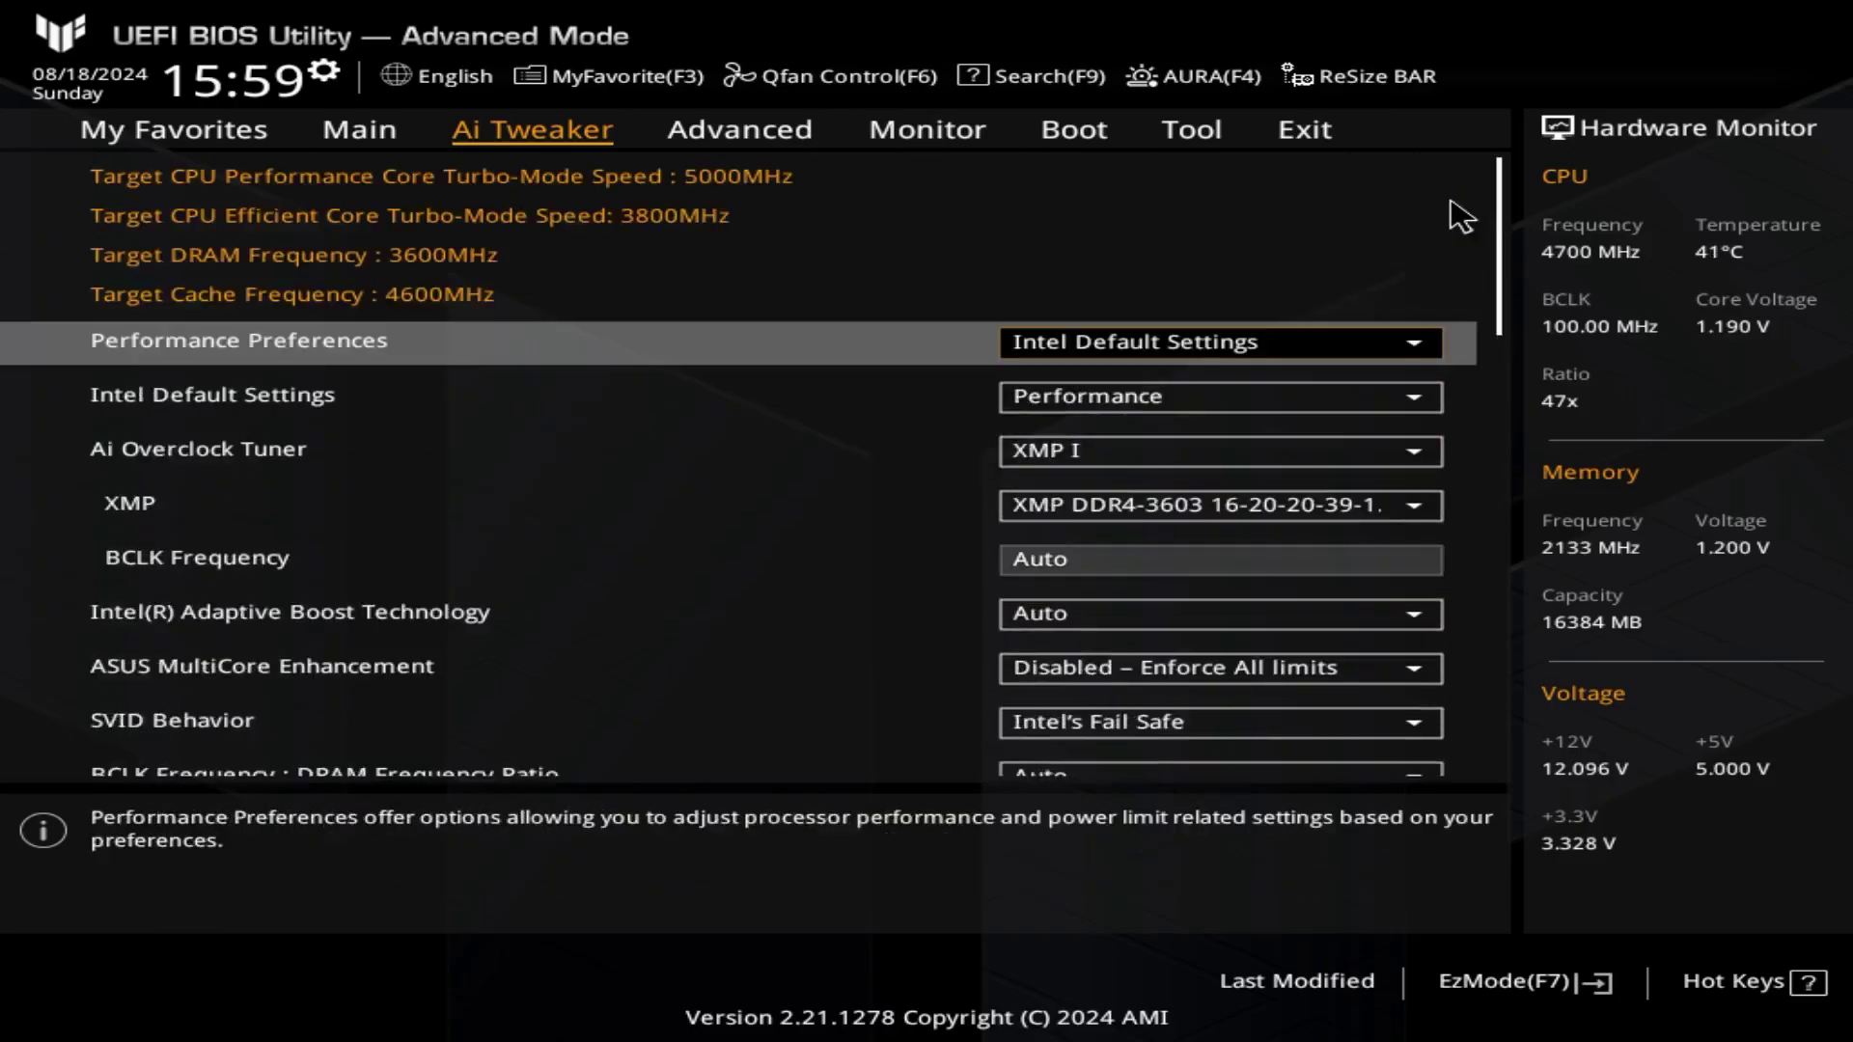
{"action": "key", "text": "Down"}
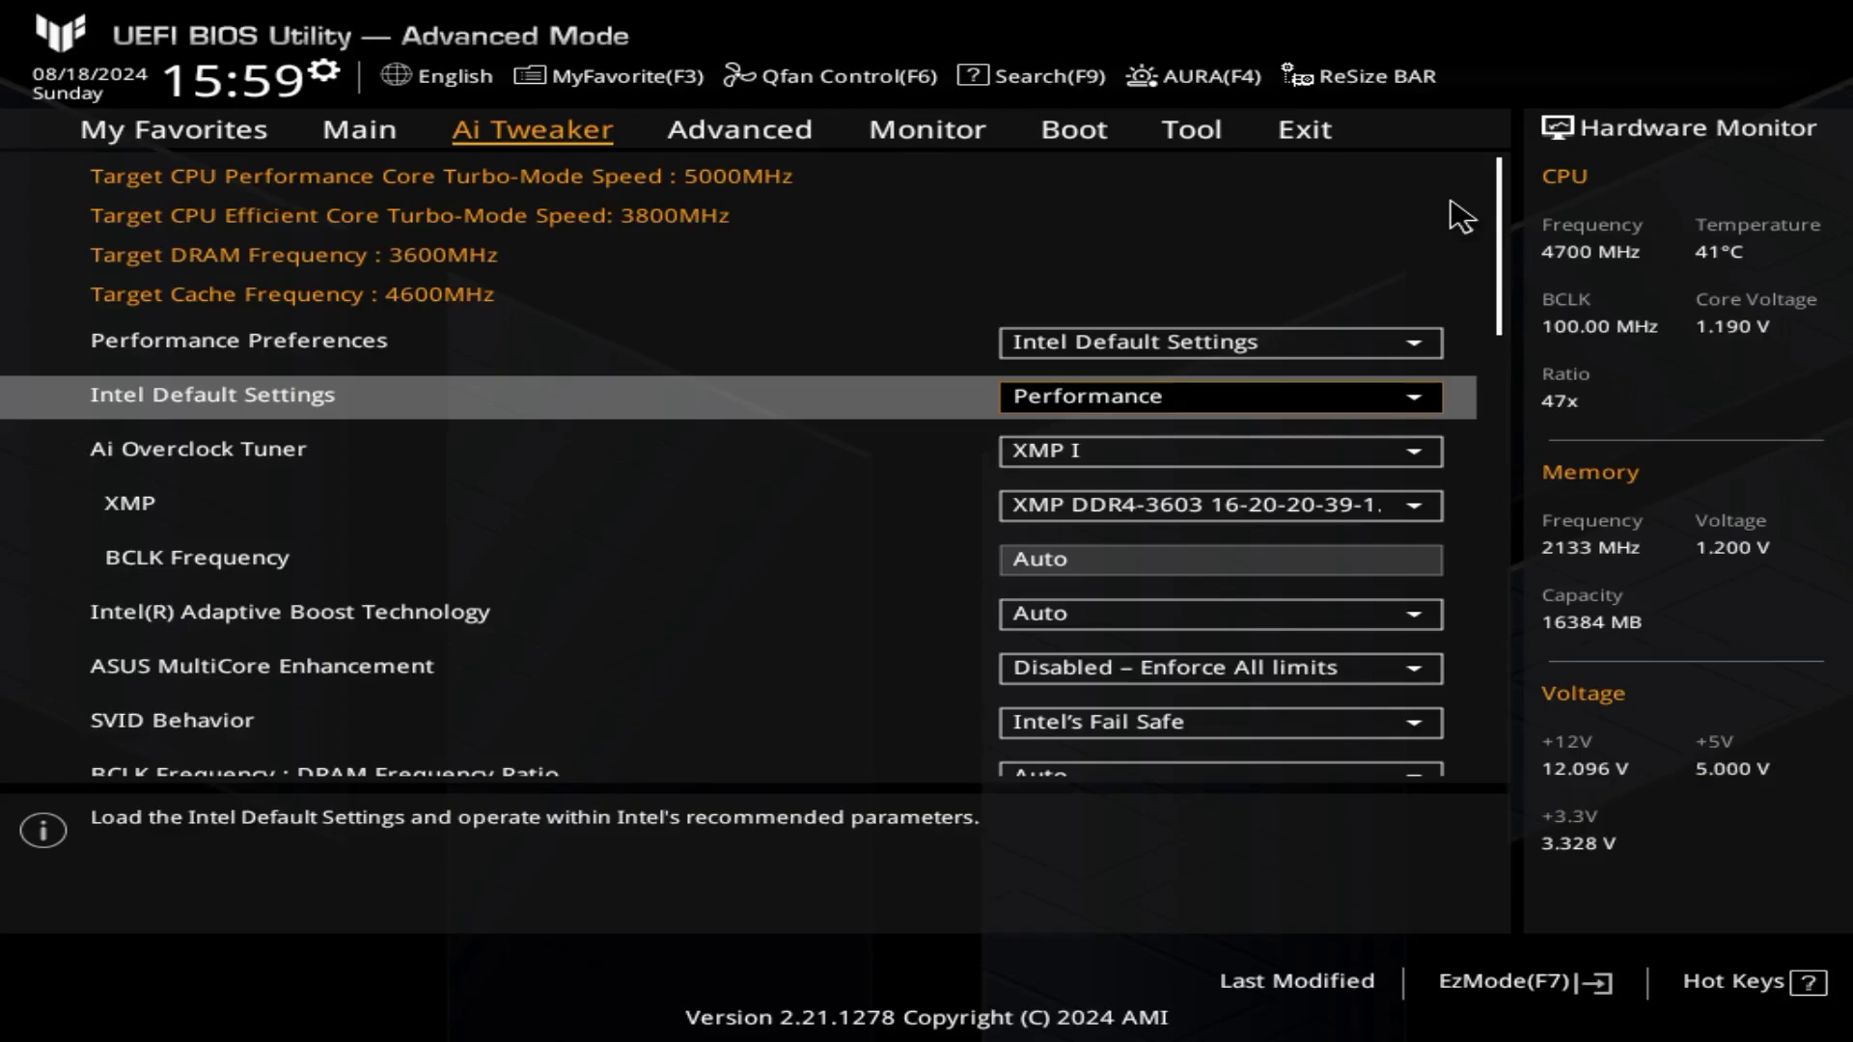
- Go to the Exit page and highlight Save Changes & Reset
{"action": "key", "text": "Right"}
{"action": "key", "text": "Right"}
{"action": "key", "text": "Right"}
{"action": "key", "text": "Right"}
{"action": "key", "text": "Right"}
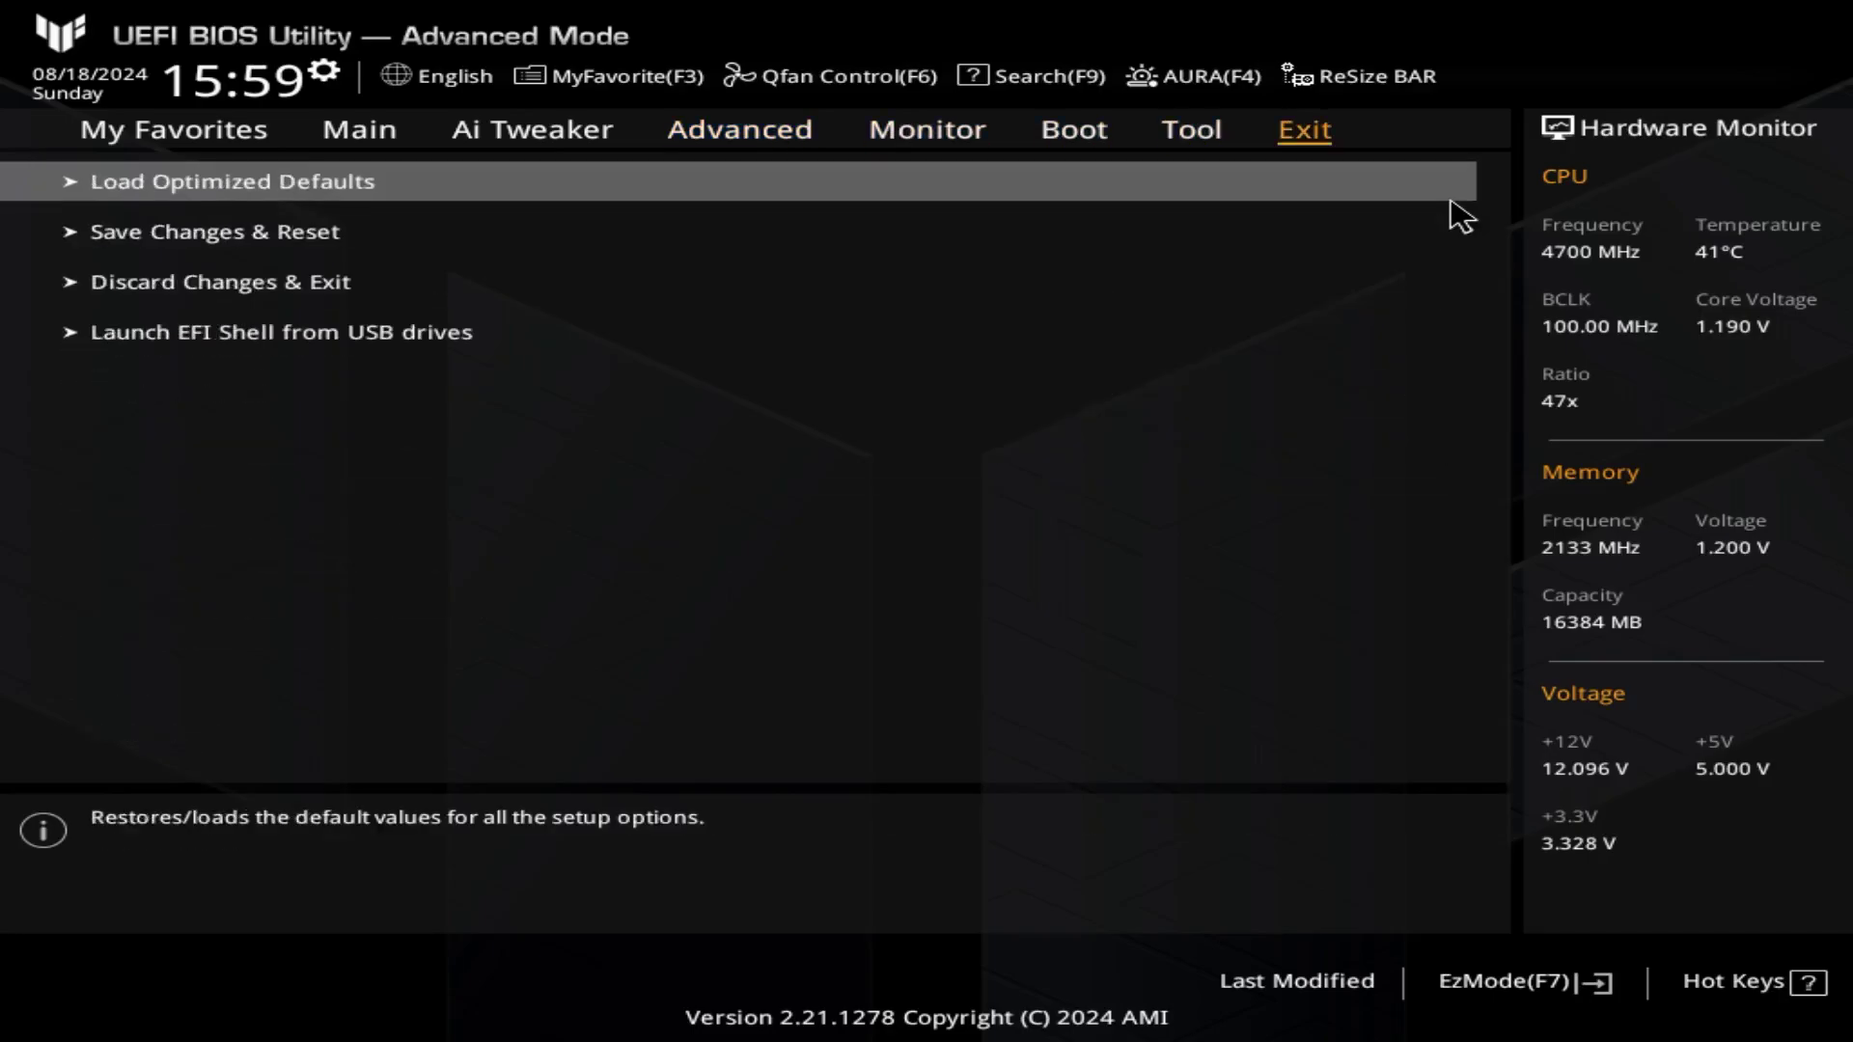
{"action": "key", "text": "Down"}
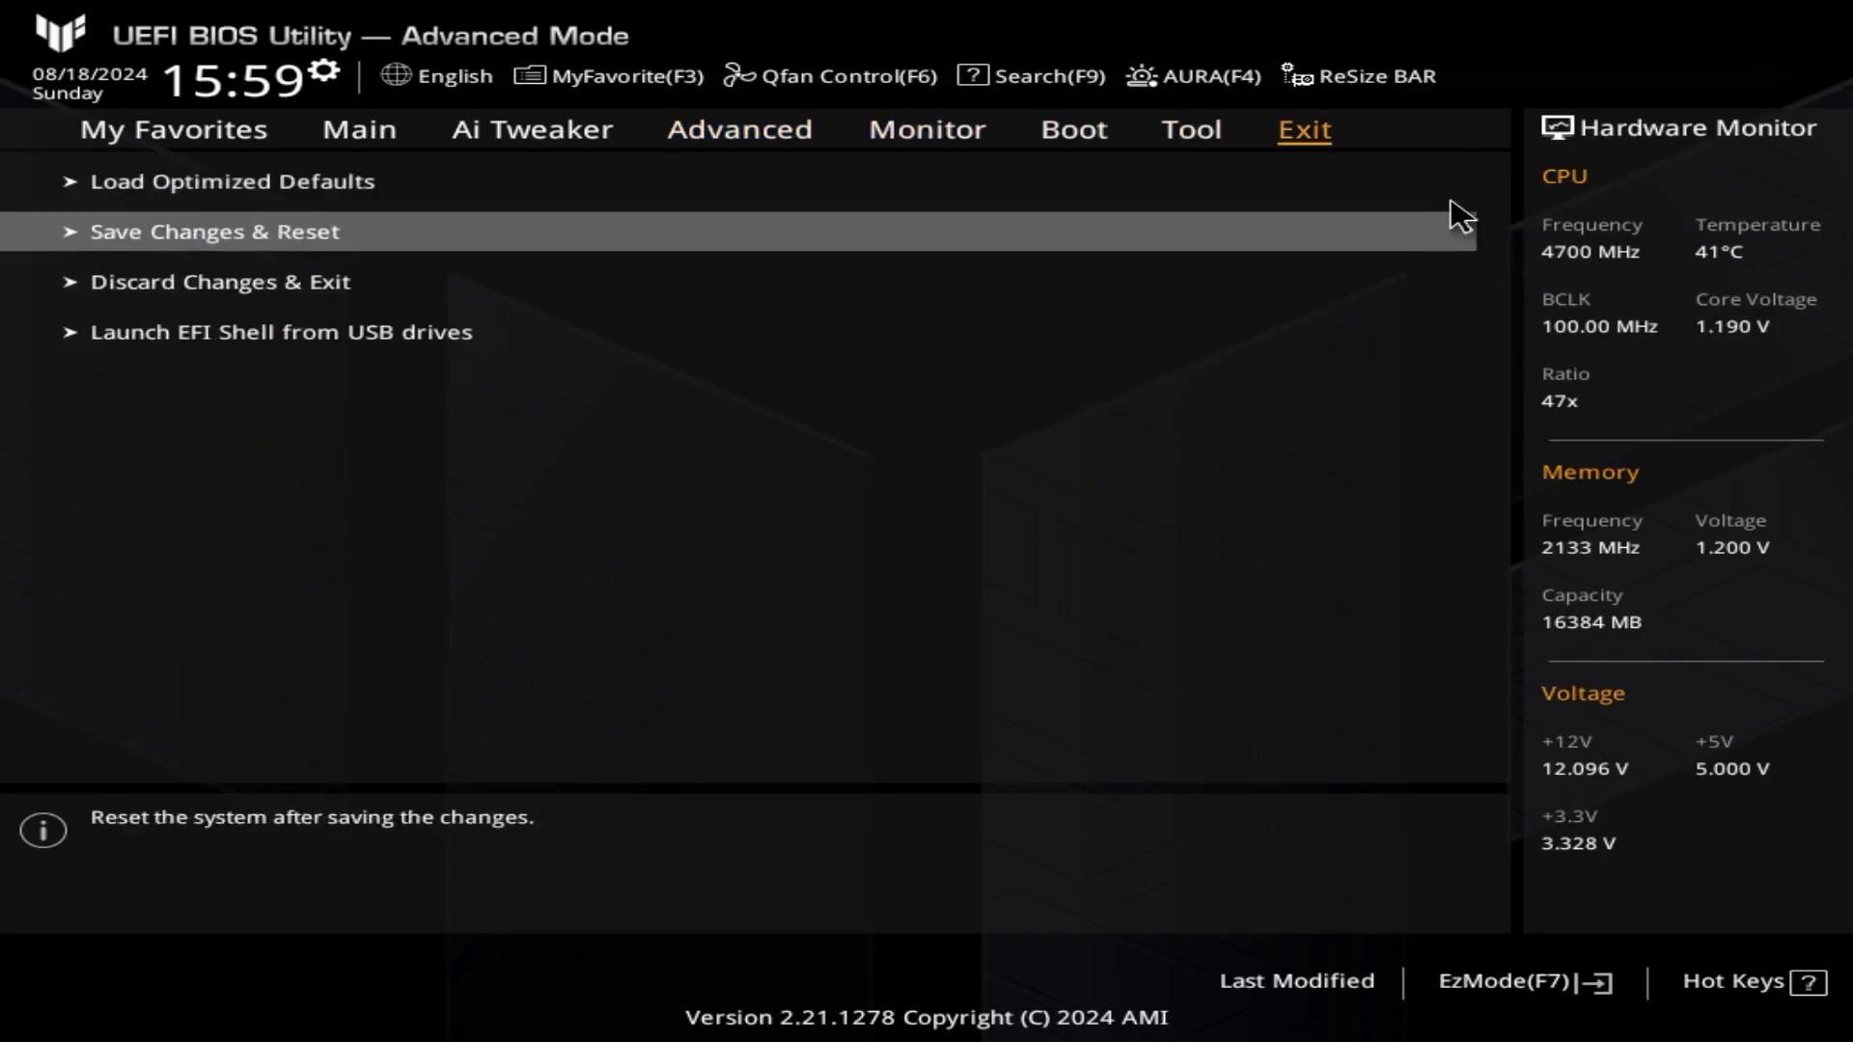